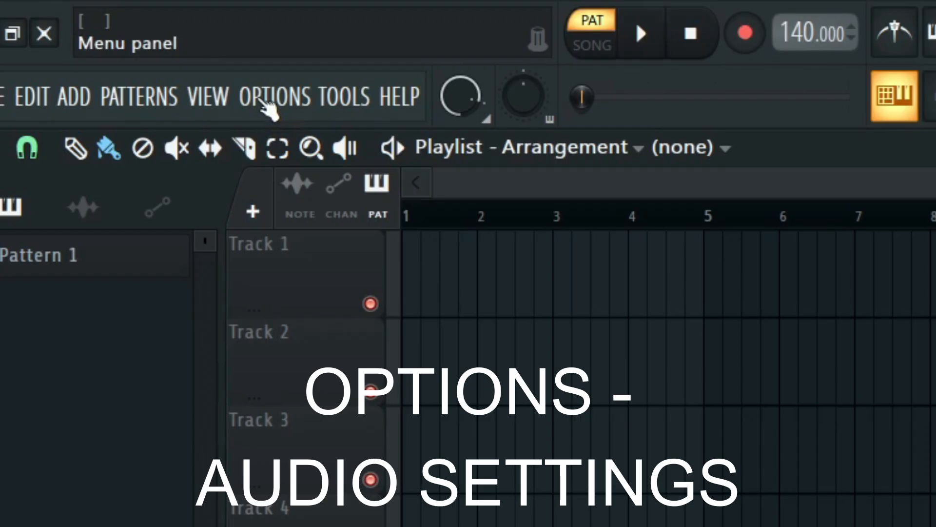
Open the audio settings and examine the available input/output devices and the ASIO panel's buffer size options
click(263, 100)
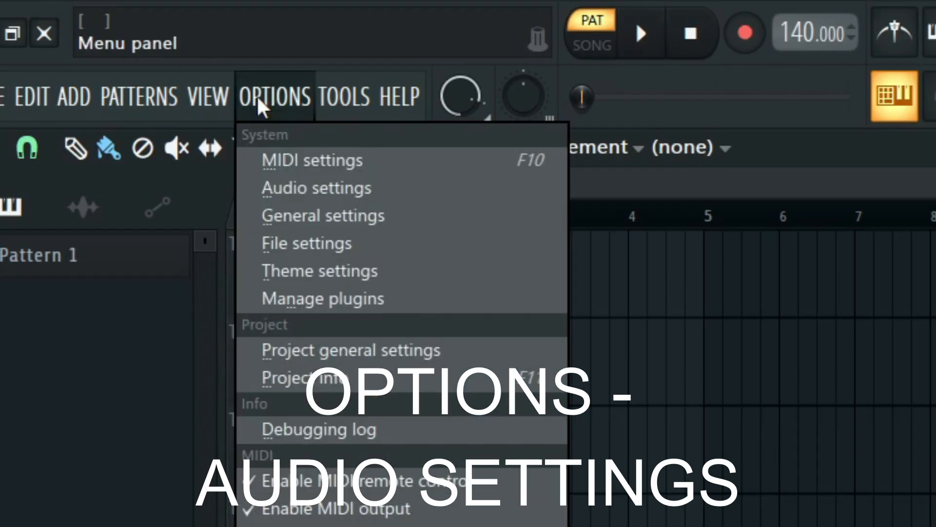
click(323, 195)
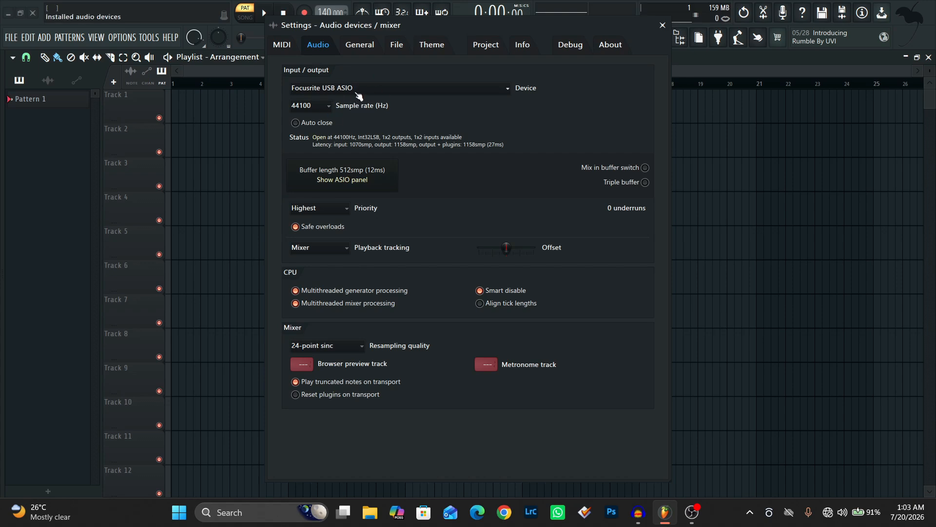
click(355, 90)
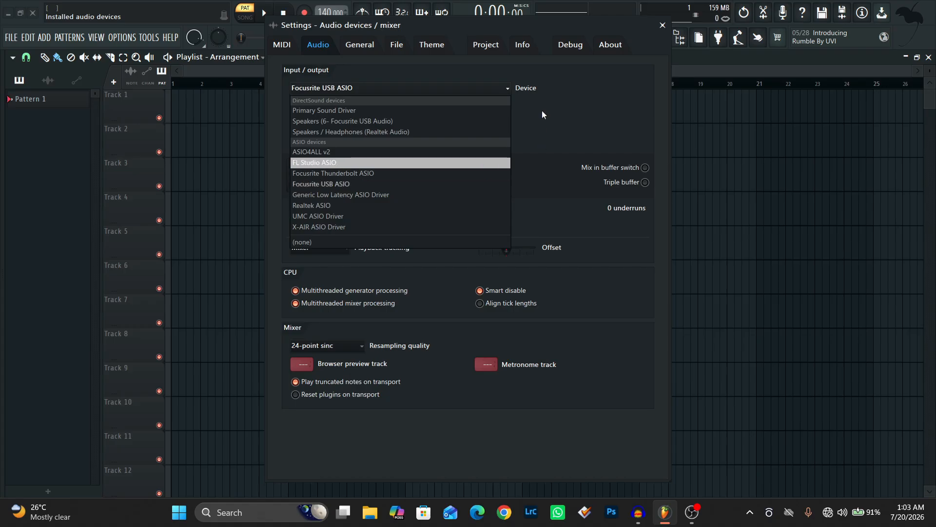
click(599, 89)
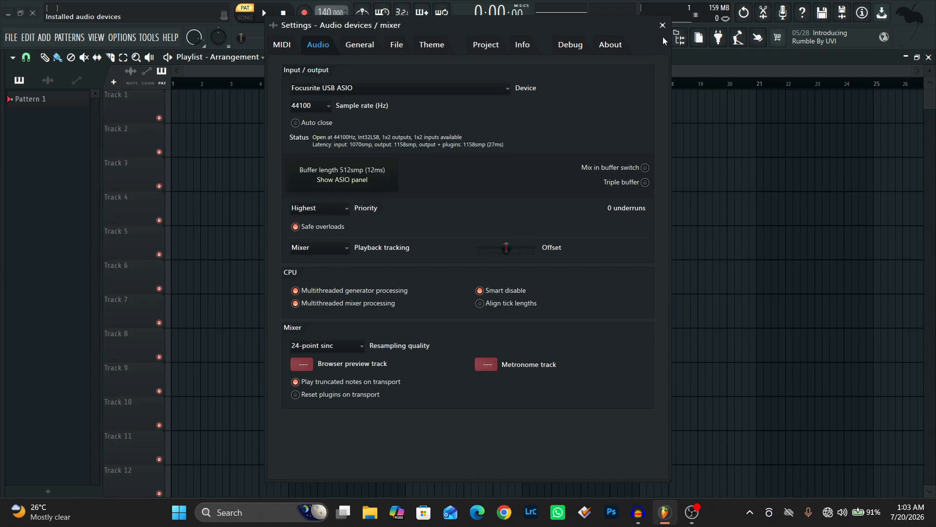
click(343, 181)
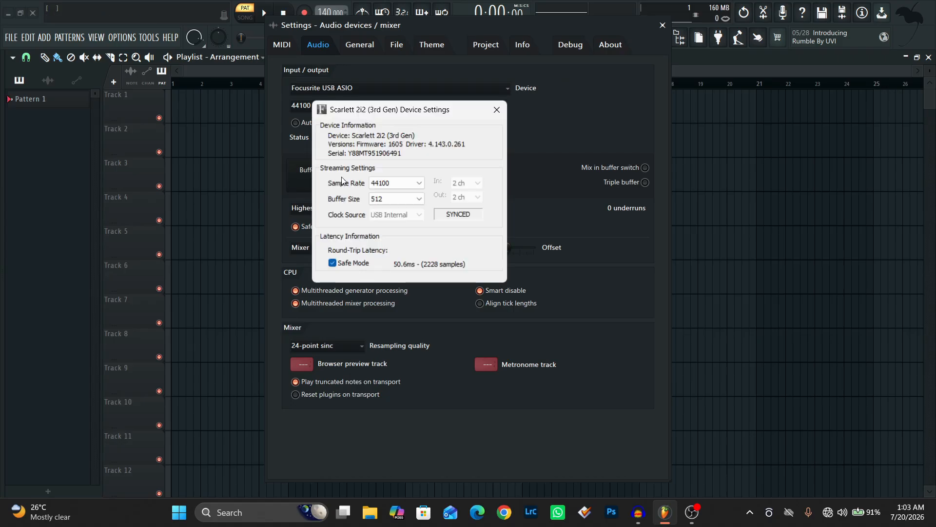
click(387, 200)
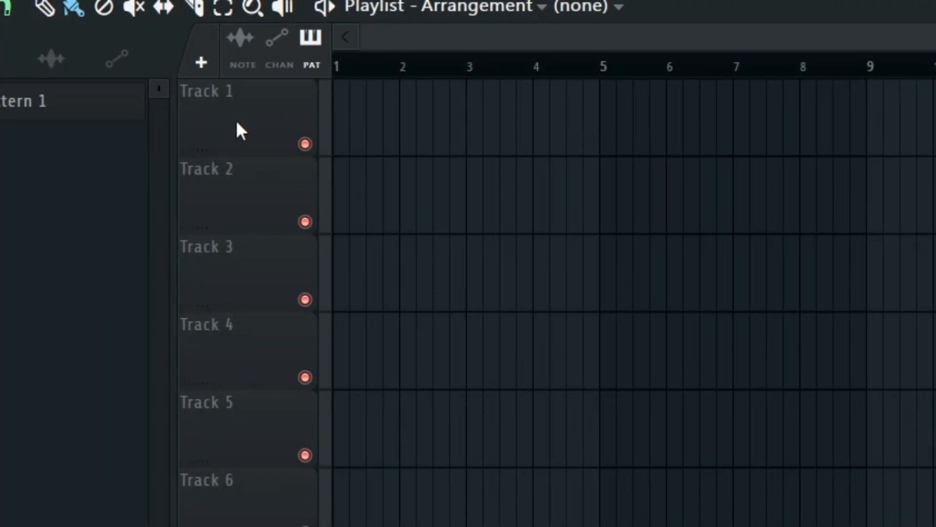
Enter BEAT in capitals as the new name for playlist Track 1
right_click(237, 123)
click(297, 89)
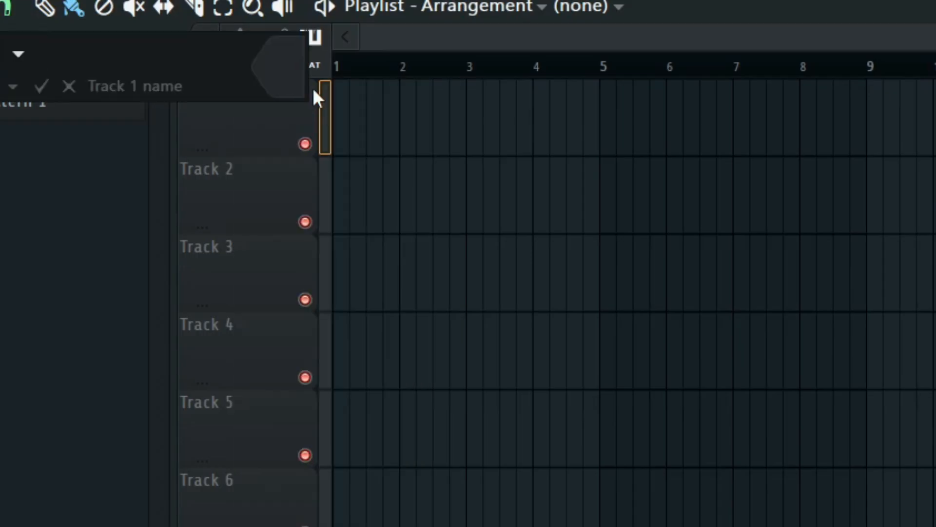
text(beat)
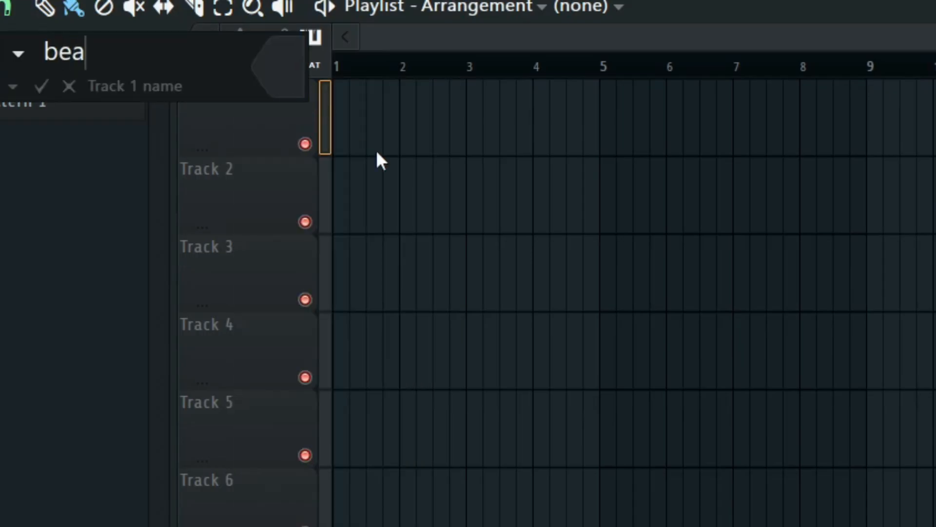
key(BackSpace)
key(BackSpace)
key(BackSpace)
key(BackSpace)
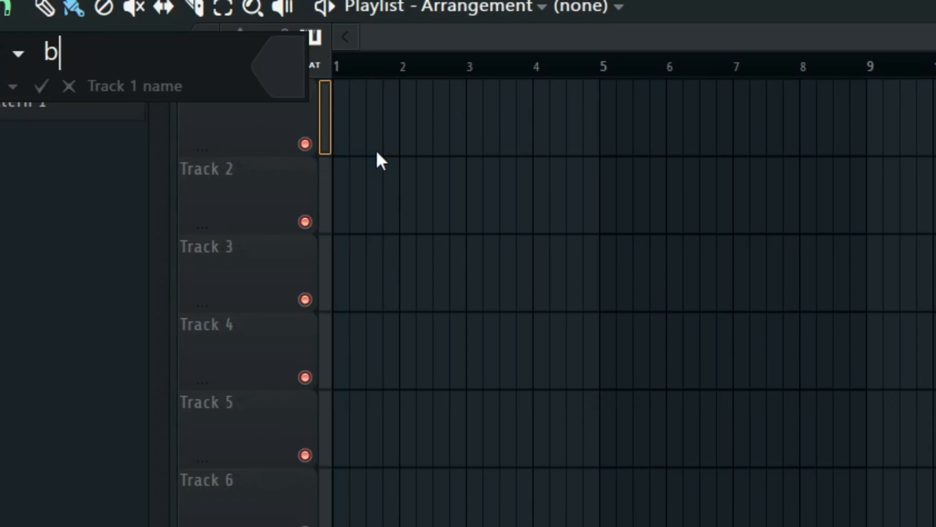
text(BEAS)
key(BackSpace)
text(T)
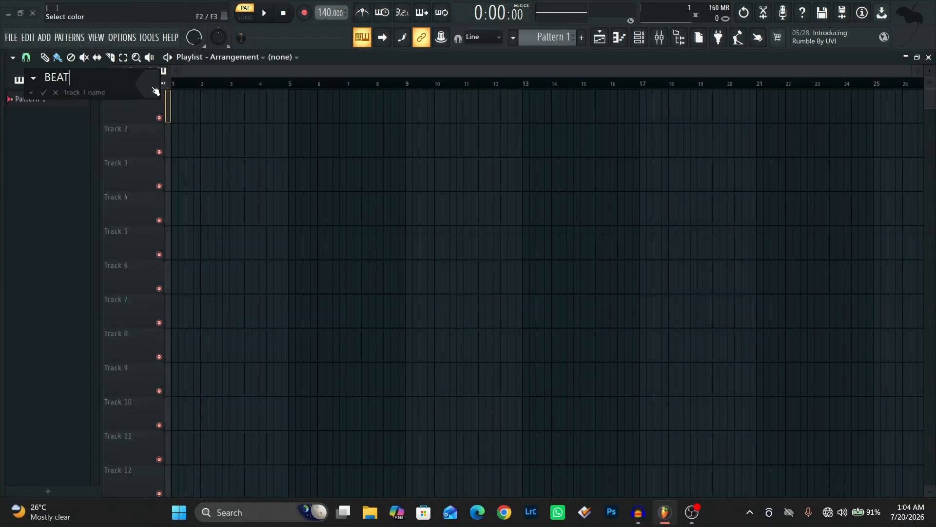
Give the BEAT track a brighter red-brown colour, #B43F3C, and apply the name and colour
click(155, 91)
click(253, 147)
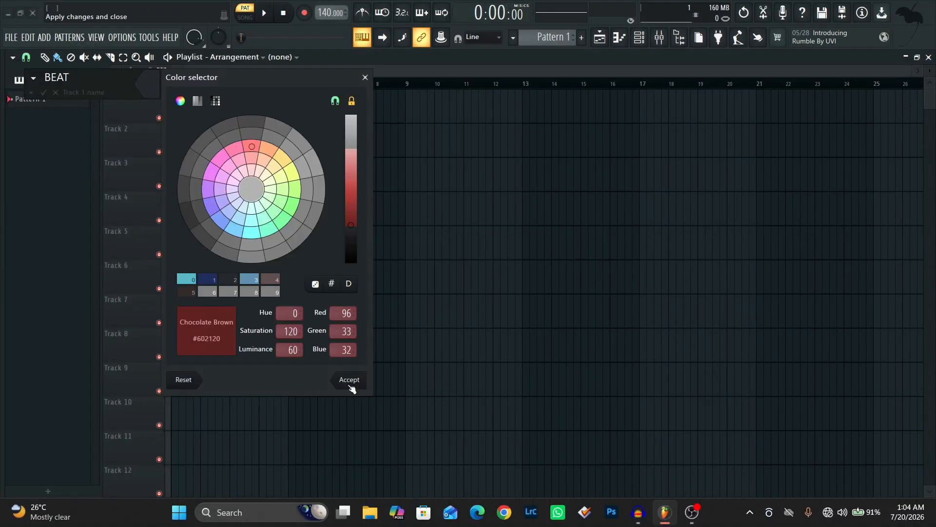
drag(360, 208, 361, 197)
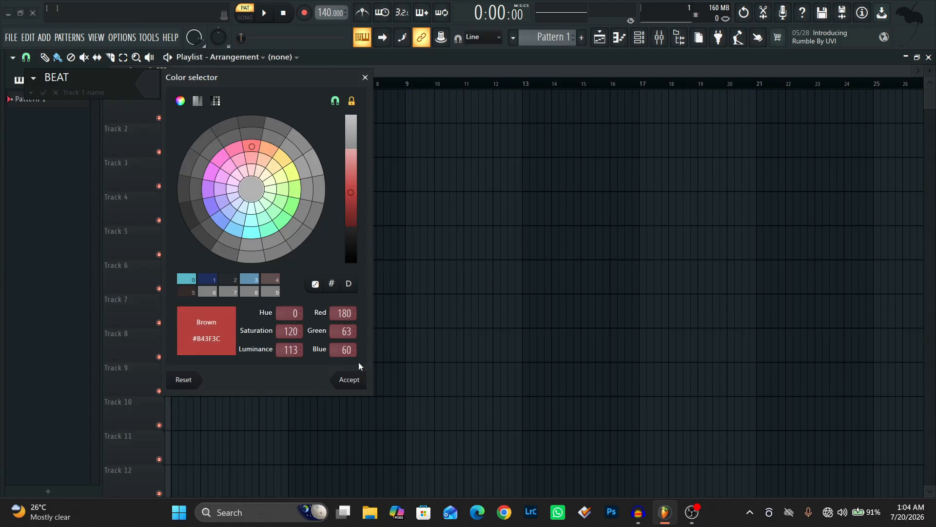
click(360, 382)
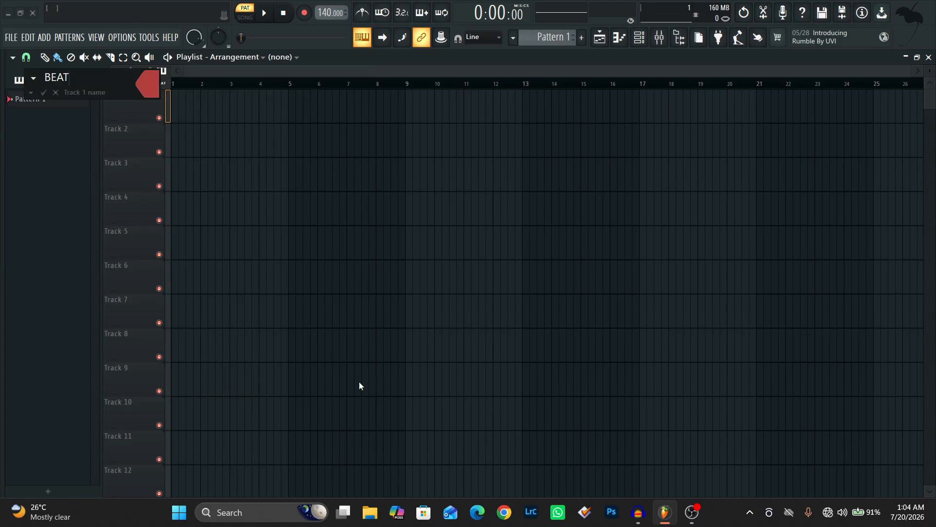
key(Return)
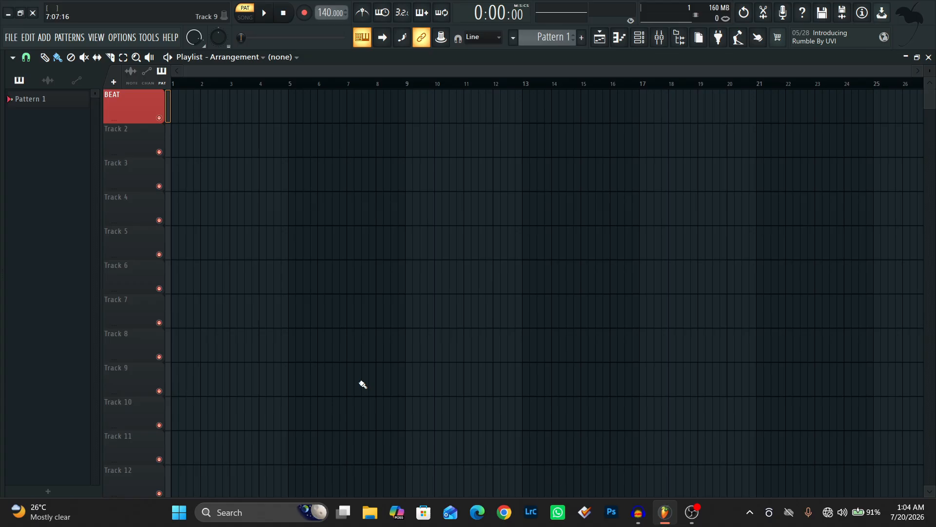
Rename playlist Track 5 as LEAD and colour it yellow-green (Dark Khaki)
right_click(131, 243)
click(166, 186)
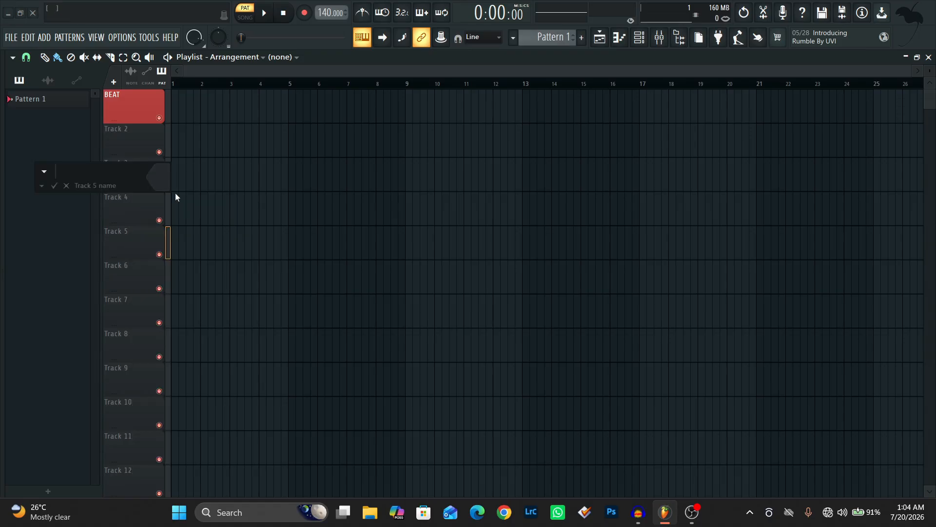
text(LEAD)
click(159, 182)
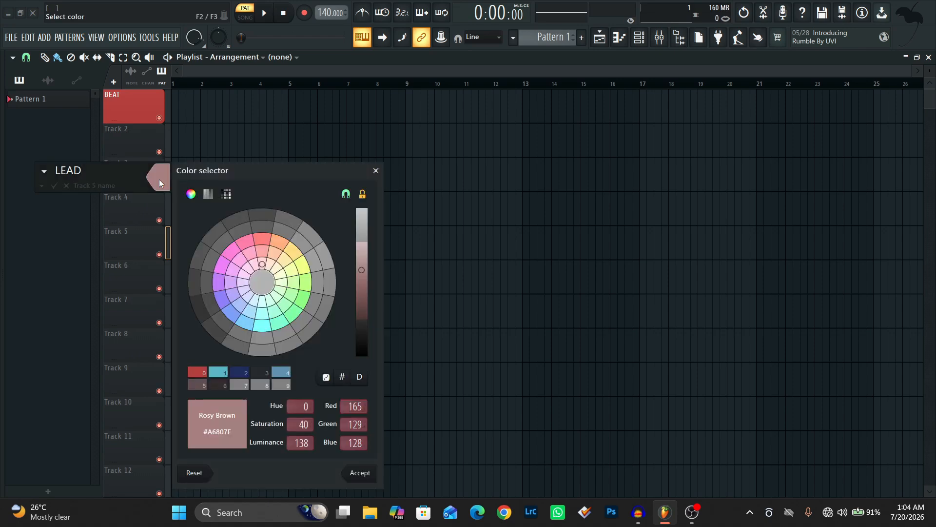
click(302, 267)
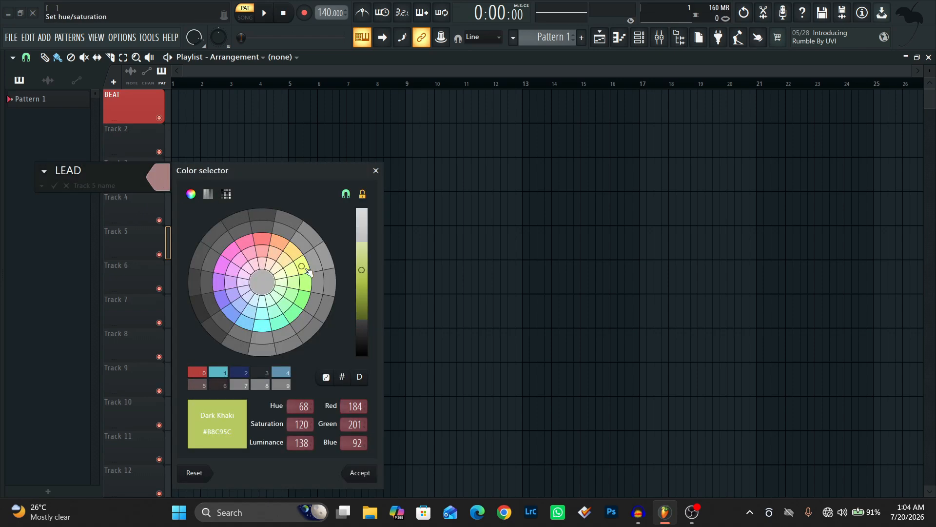
key(Return)
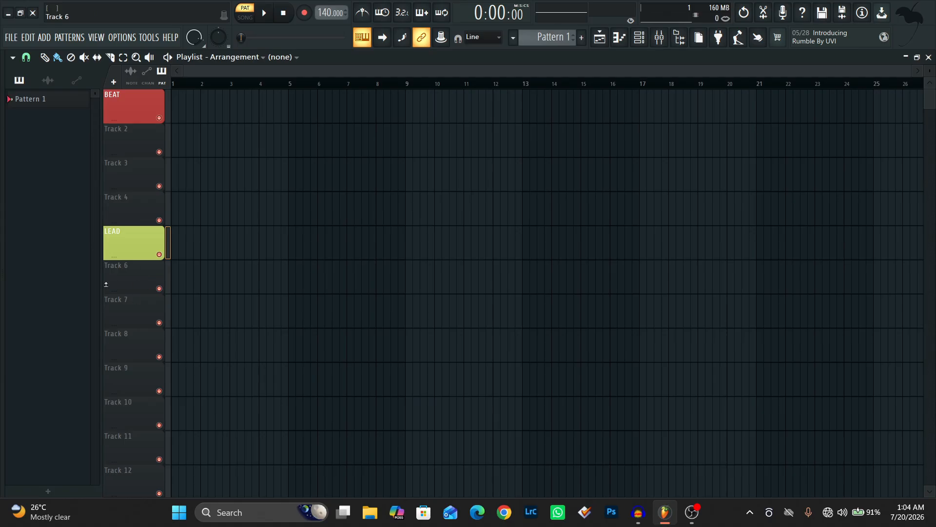
Rename playlist Track 6 as BACK UP and colour it Dark Olive Green, #266020
middle_click(139, 283)
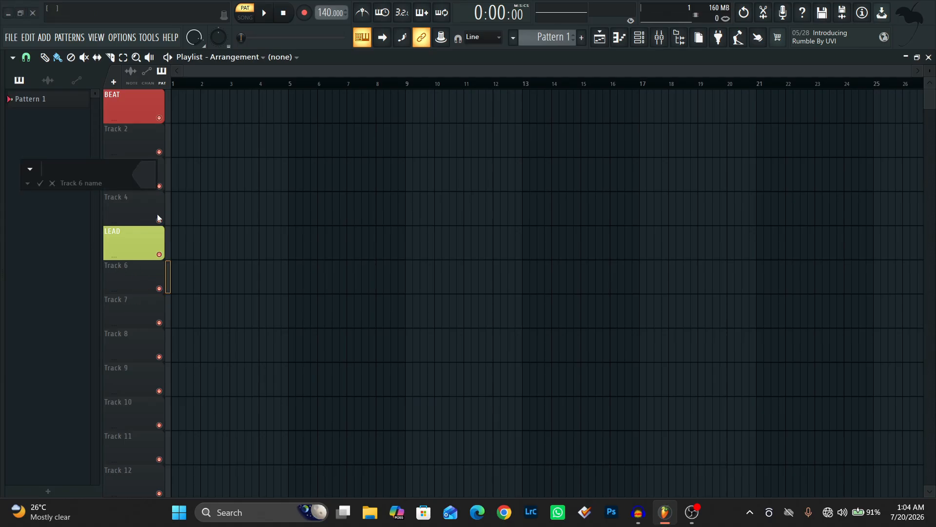
text(BACK UP)
click(147, 181)
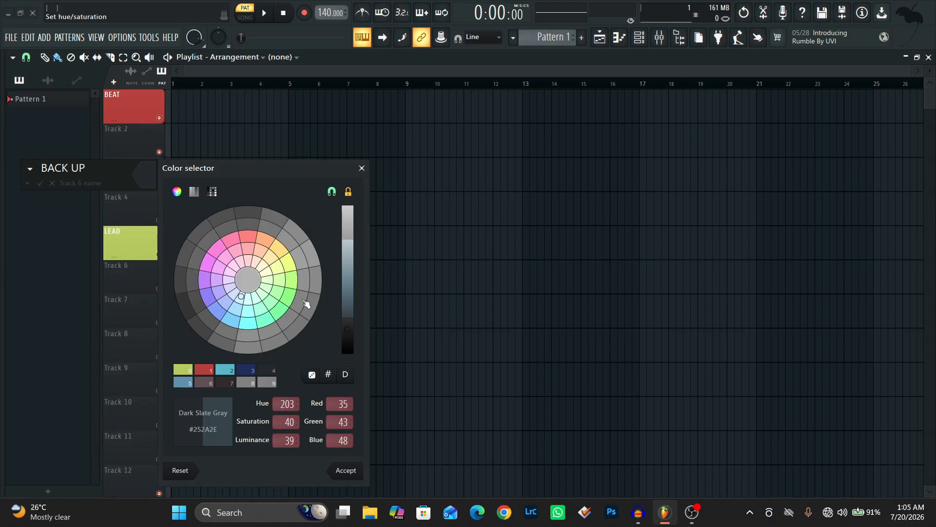
click(288, 296)
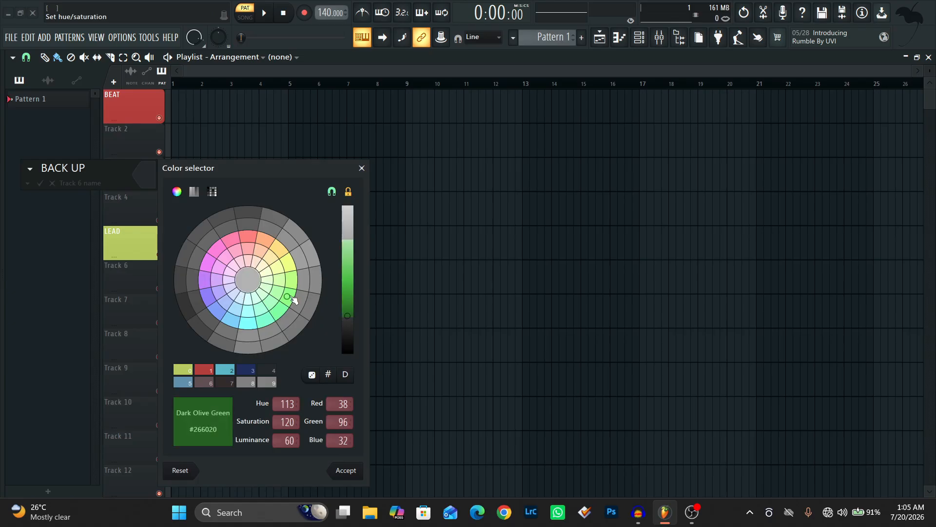
key(Return)
key(Return)
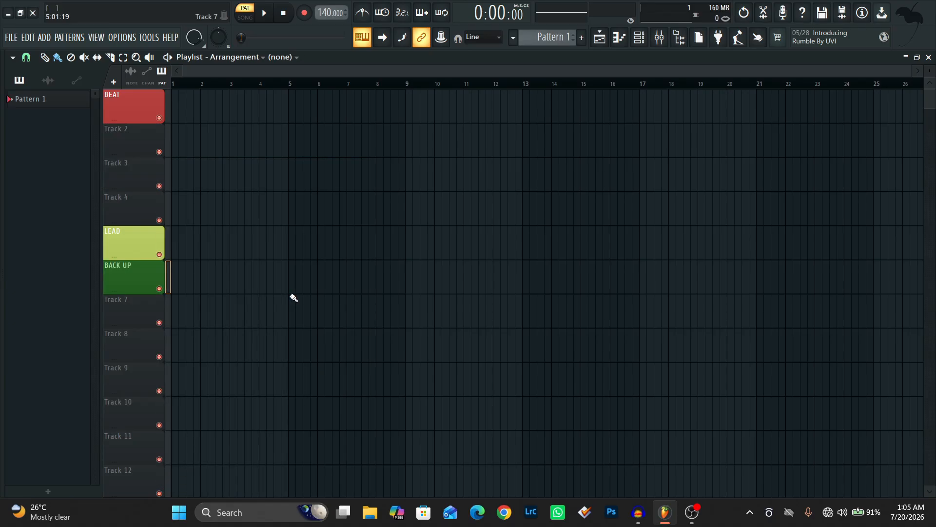
Extend the BACK UP track's name to BACK UP L
right_click(124, 275)
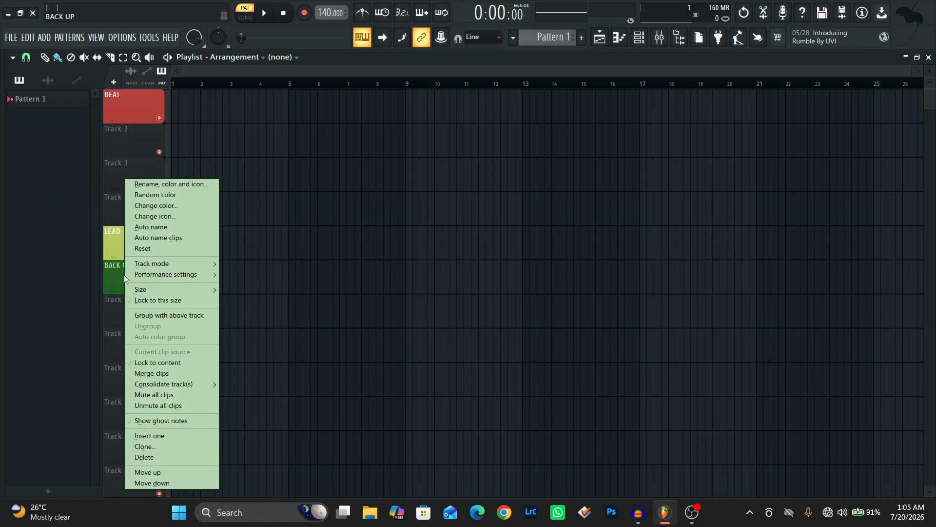
click(158, 183)
click(119, 168)
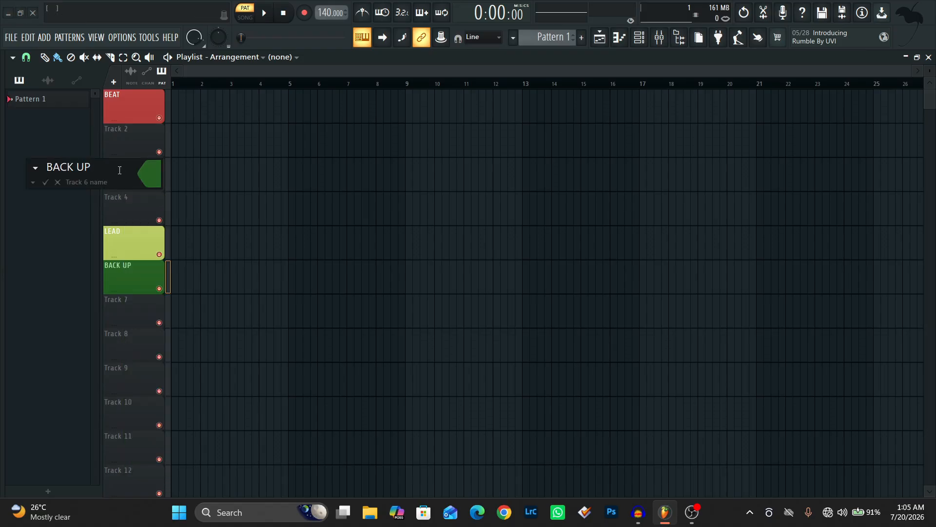
text(L)
key(Return)
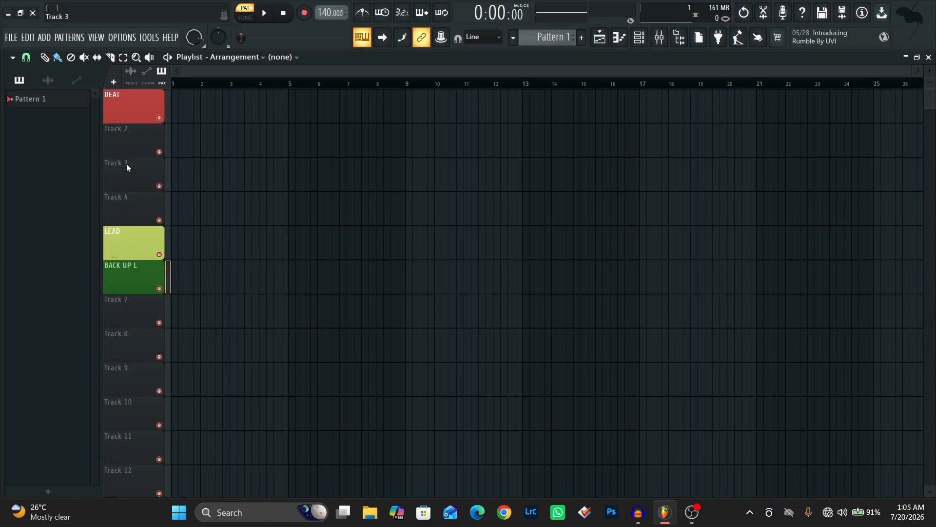
Rename playlist Track 7 as BACK UP R
right_click(129, 310)
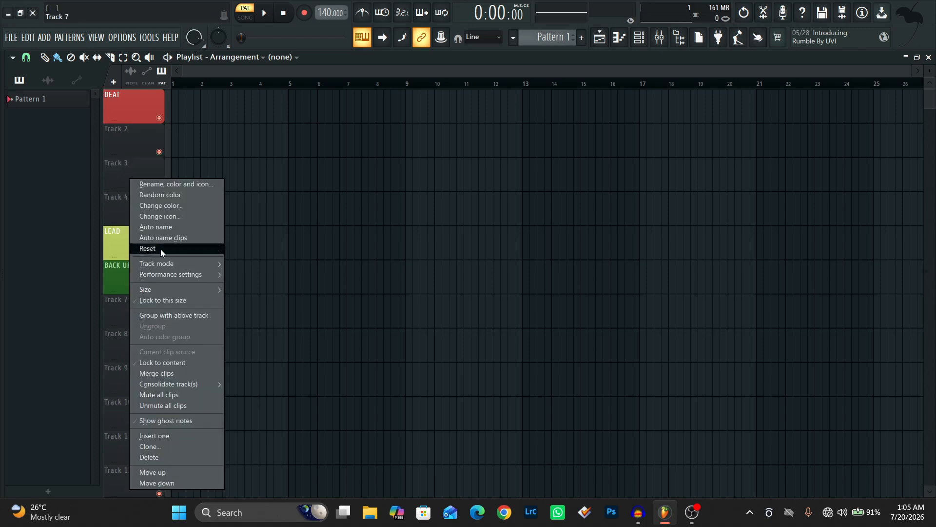
click(176, 189)
text(B)
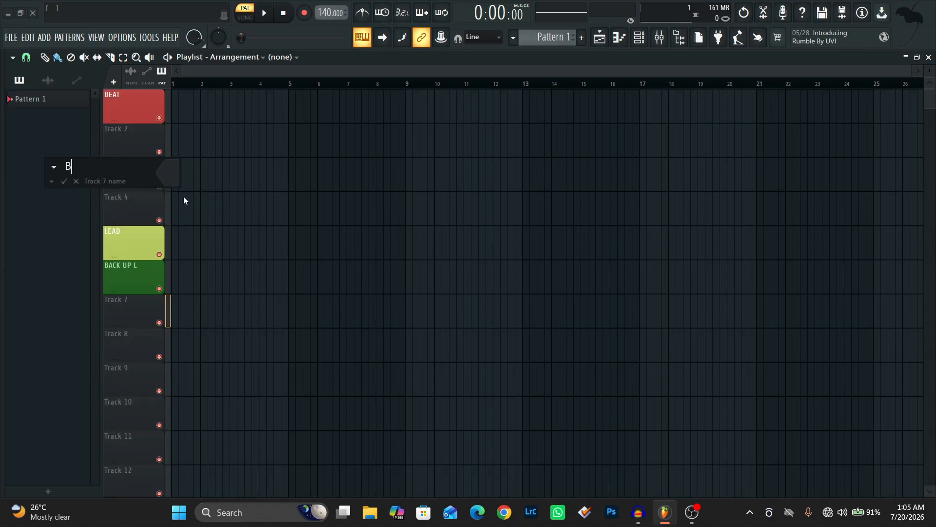
text(ACK UP R)
key(Return)
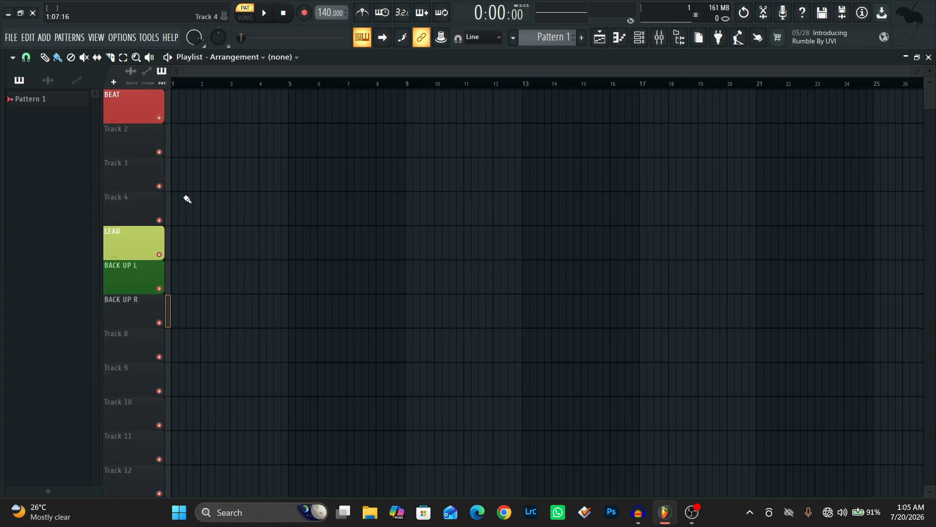
Colour the BACK UP R track with the same saved dark green as BACK UP L
right_click(137, 310)
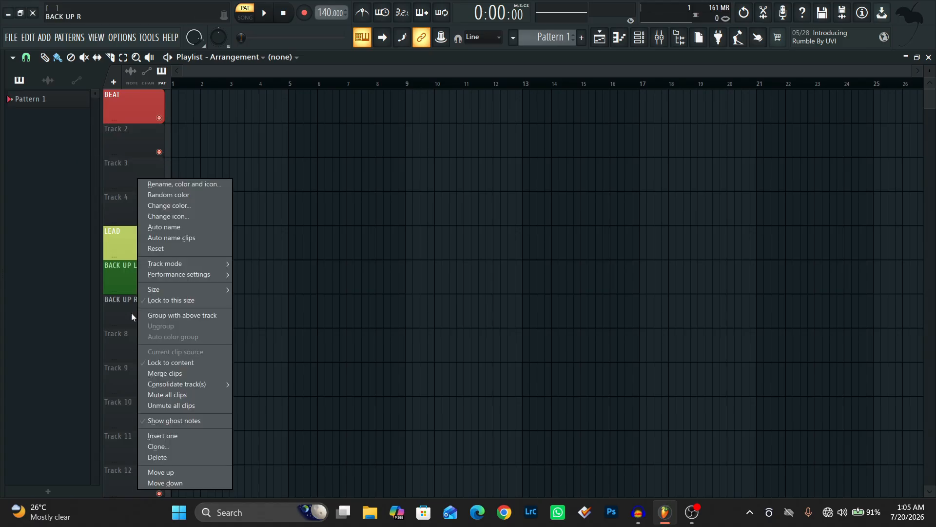
click(173, 206)
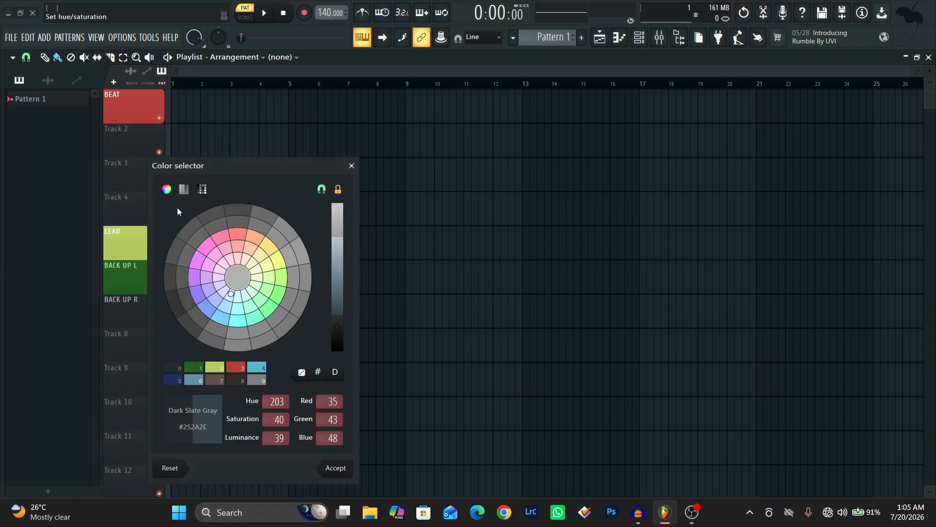
click(197, 372)
click(337, 470)
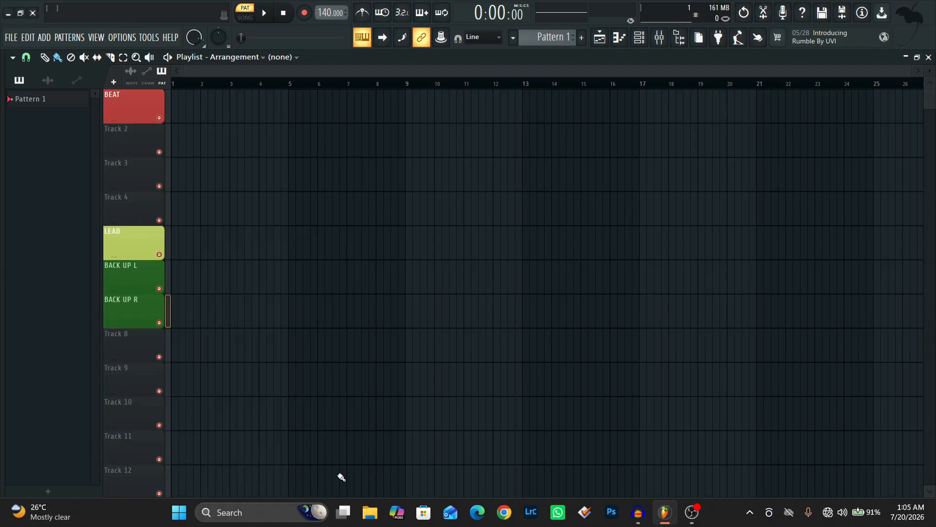
Rename playlist Track 8 as ADLIB
right_click(129, 349)
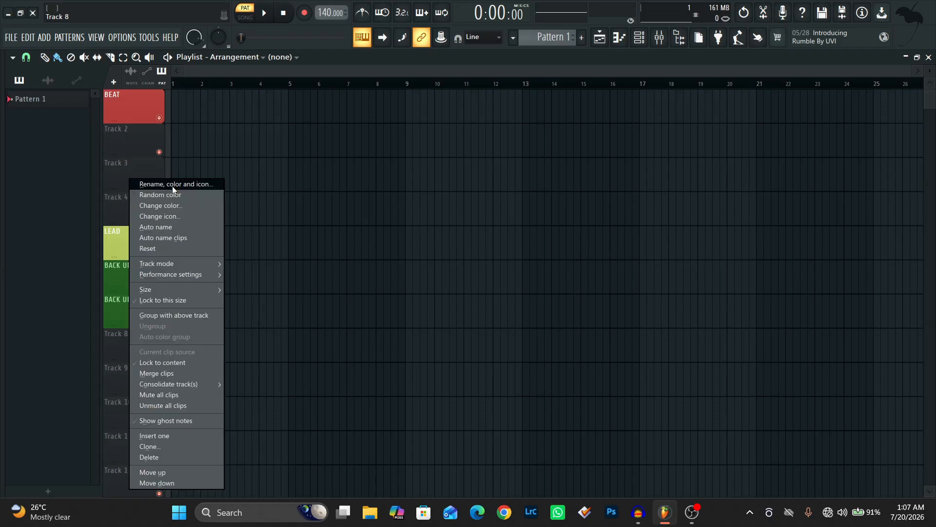
click(171, 185)
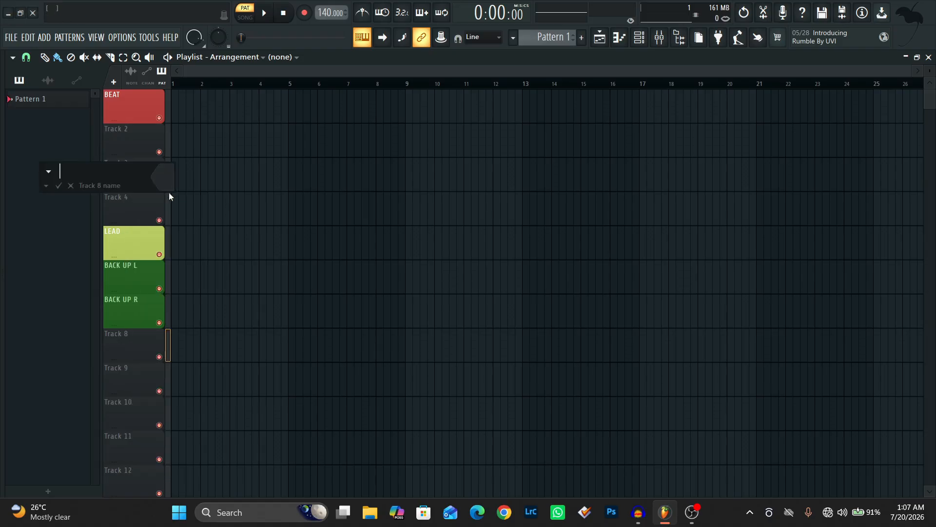
text(DLIB)
key(Return)
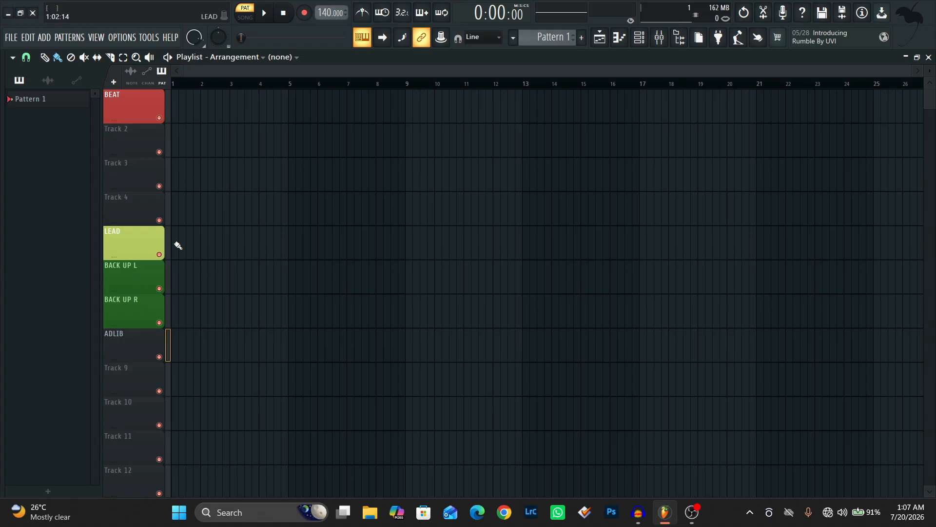
Colour the ADLIB playlist track dark teal, #205E60
right_click(130, 332)
click(147, 207)
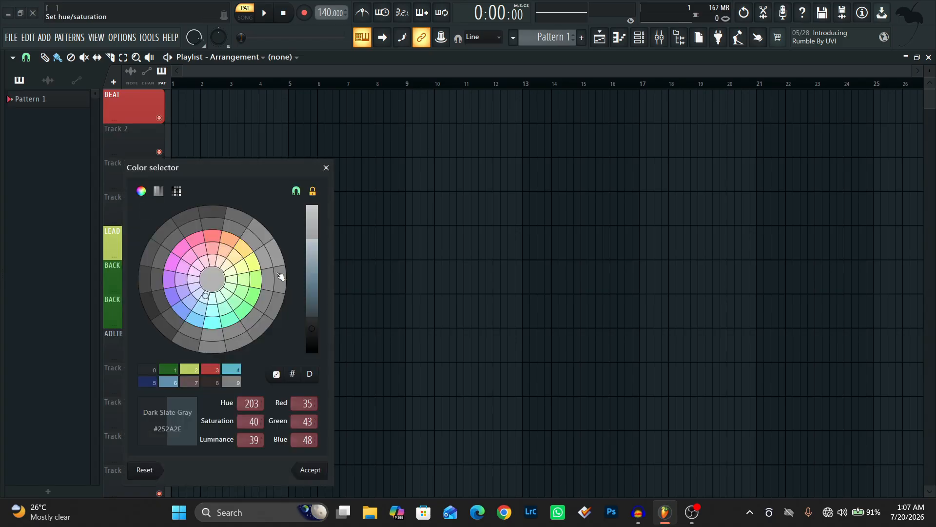
click(217, 326)
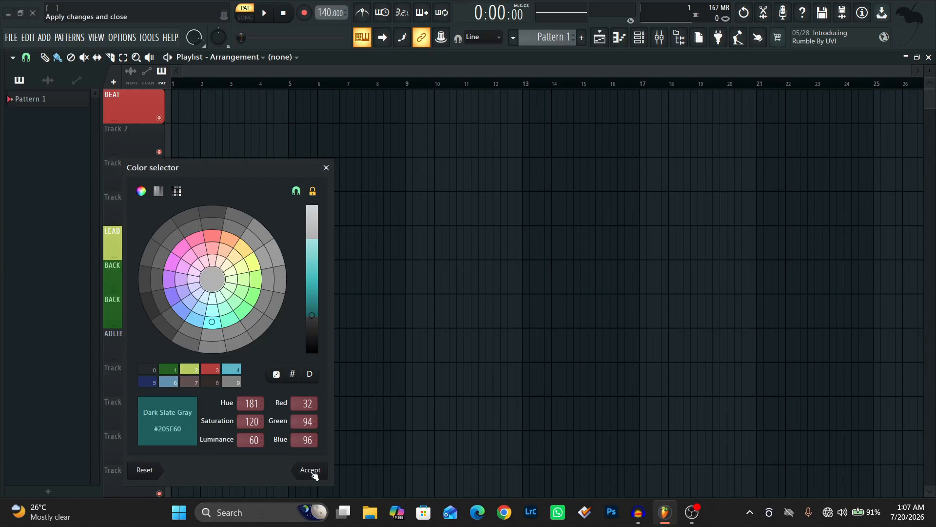
click(310, 470)
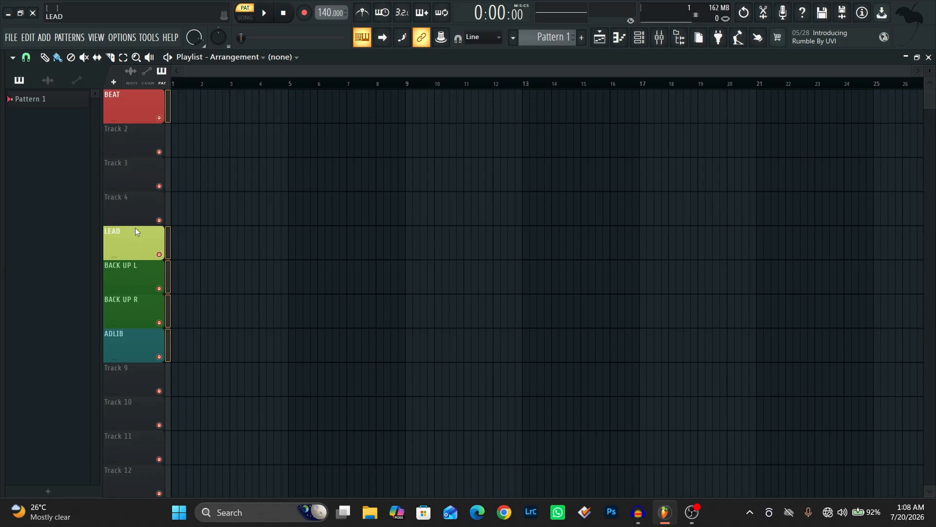
Set the selected BEAT, LEAD, BACK UP L, BACK UP R and ADLIB tracks to audio track mode, starting from Insert 1
right_click(127, 239)
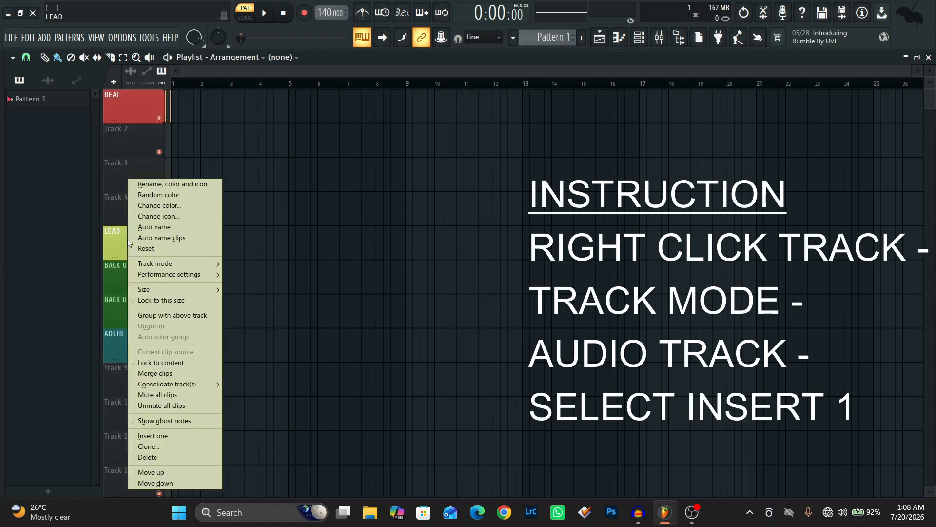
mouse_move(185, 264)
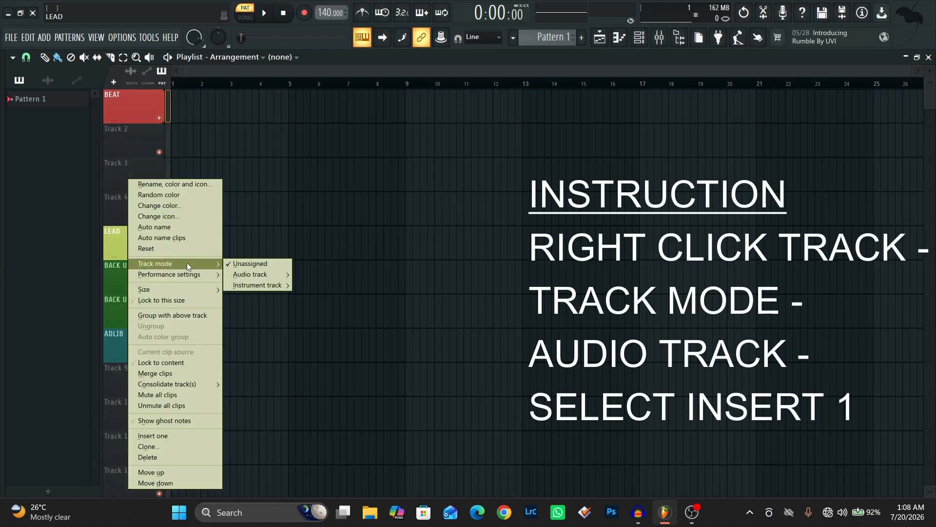
mouse_move(257, 277)
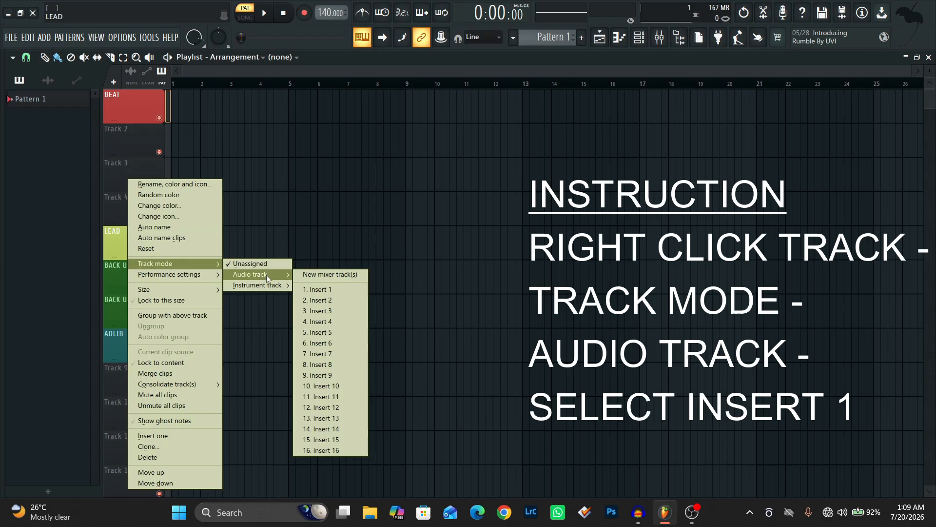
click(313, 289)
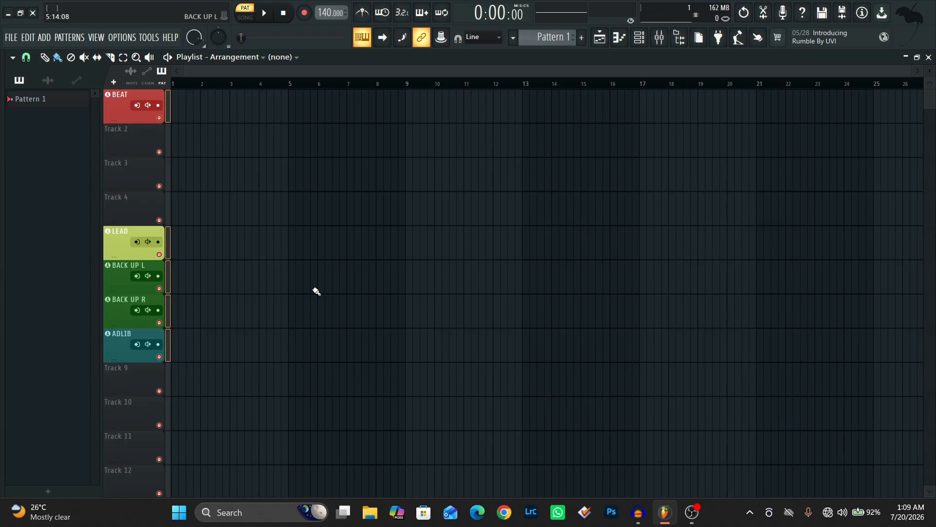
Examine the BEAT, LEAD, BACK UP and ADLIB tracks in the mixer and compare their positions with the playlist tracks
click(660, 38)
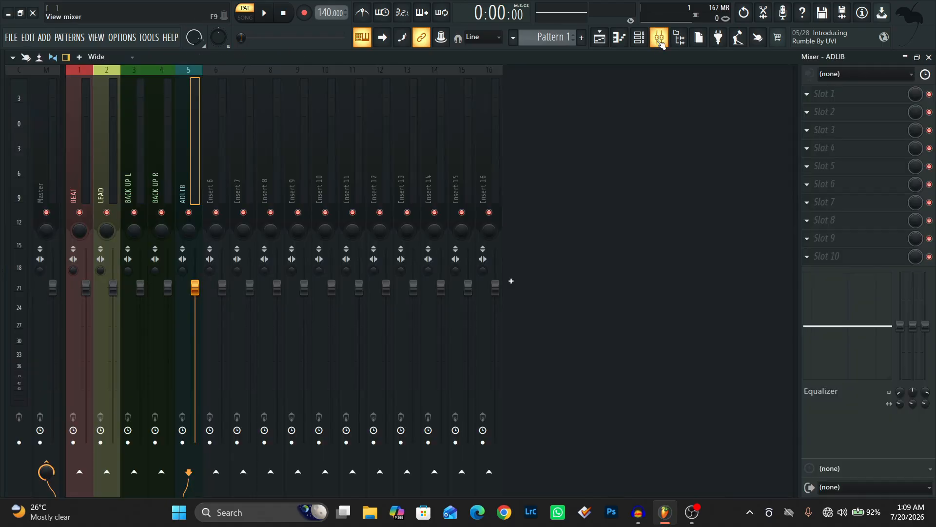
click(86, 177)
click(105, 178)
click(132, 177)
click(165, 180)
click(192, 184)
click(168, 187)
click(142, 186)
click(113, 190)
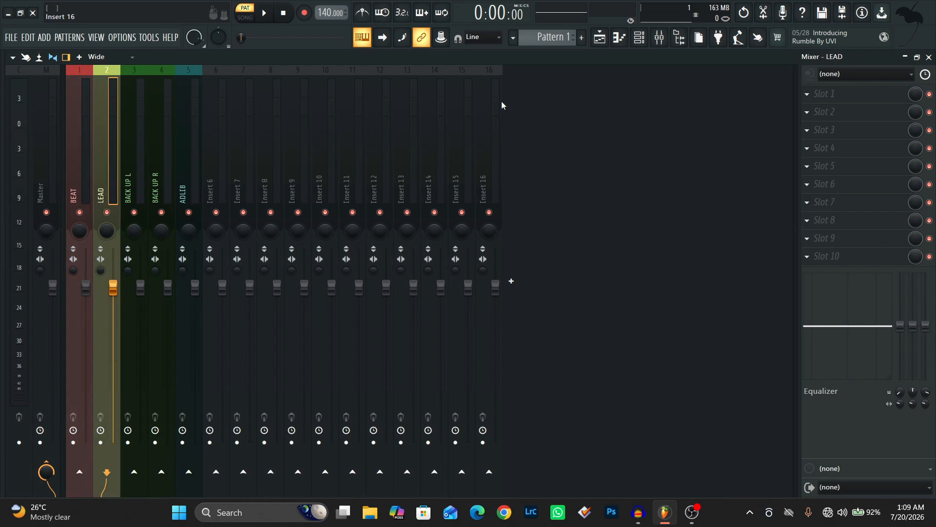
click(600, 38)
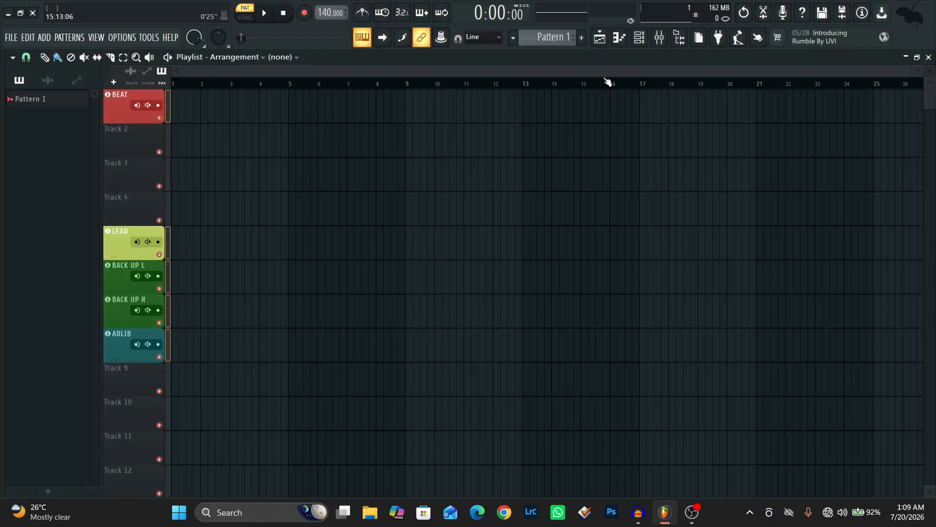
click(659, 37)
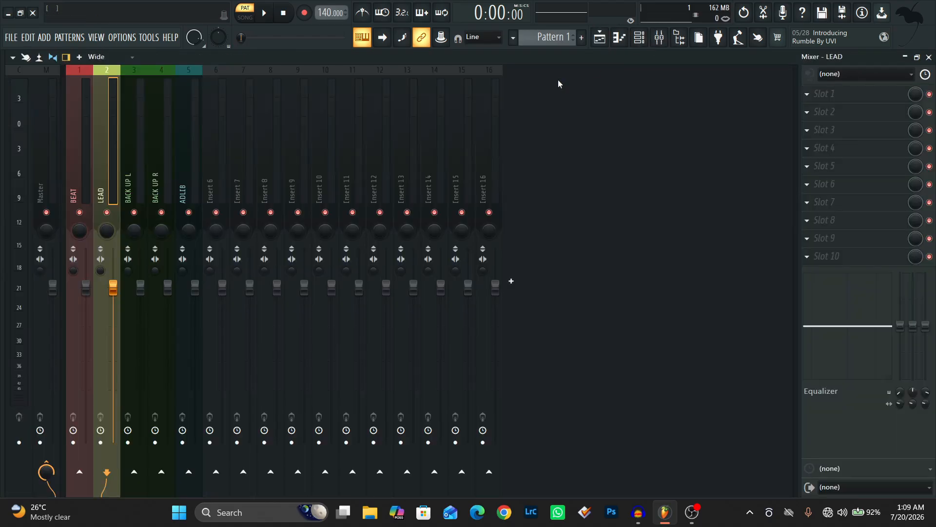
click(599, 38)
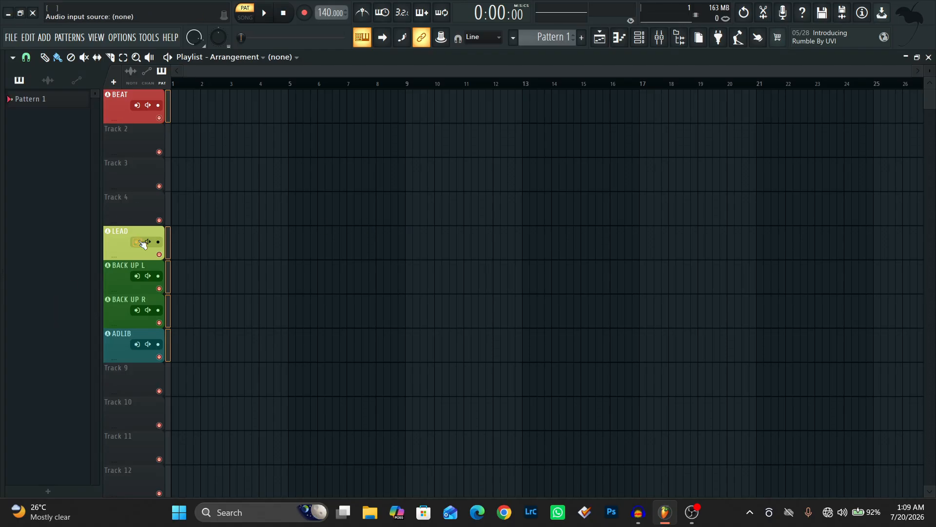
Move the LEAD, BACK UP L, BACK UP R and ADLIB mixer tracks together to inserts 5 through 8
click(659, 38)
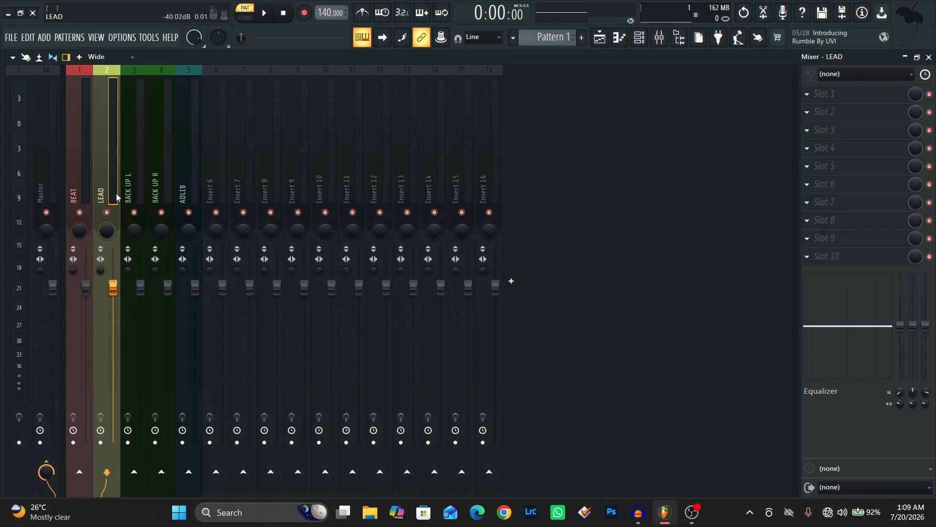
drag(116, 197, 181, 192)
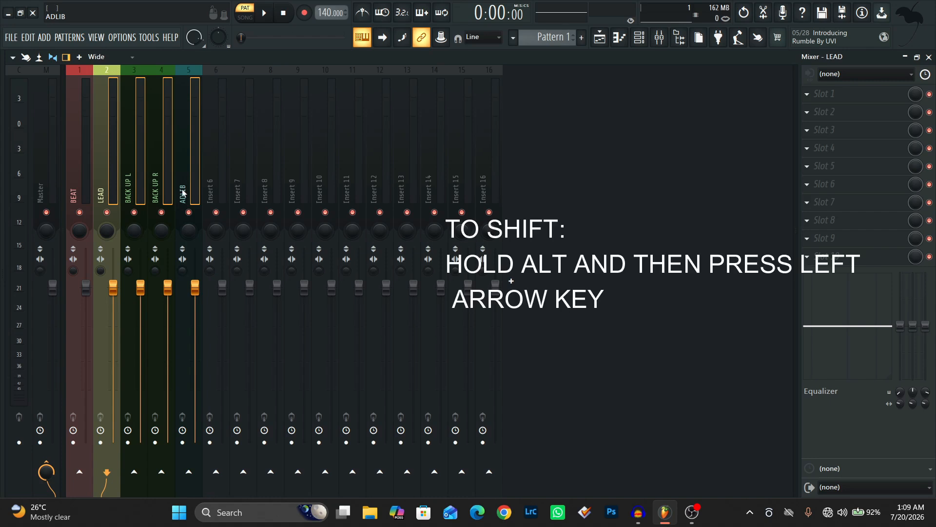
key(alt+Right)
key(alt+Right)
key(alt+Right)
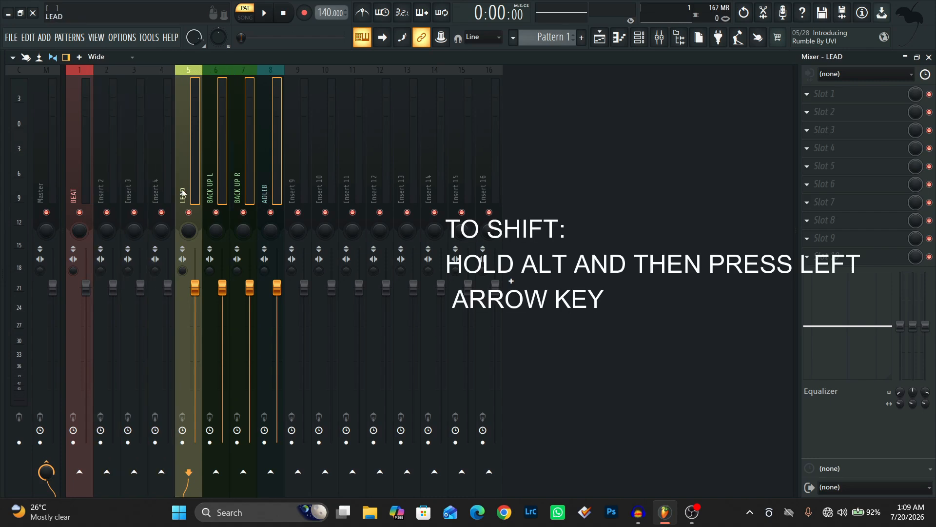
Pan the BACK UP L mixer track 51% left and the BACK UP R mixer track 51% right
click(209, 189)
drag(212, 237, 213, 253)
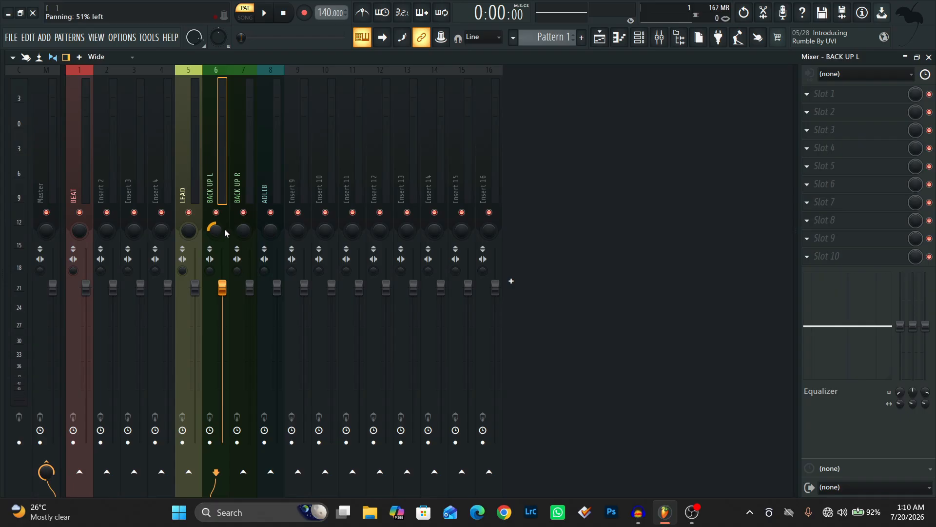
drag(244, 233, 244, 223)
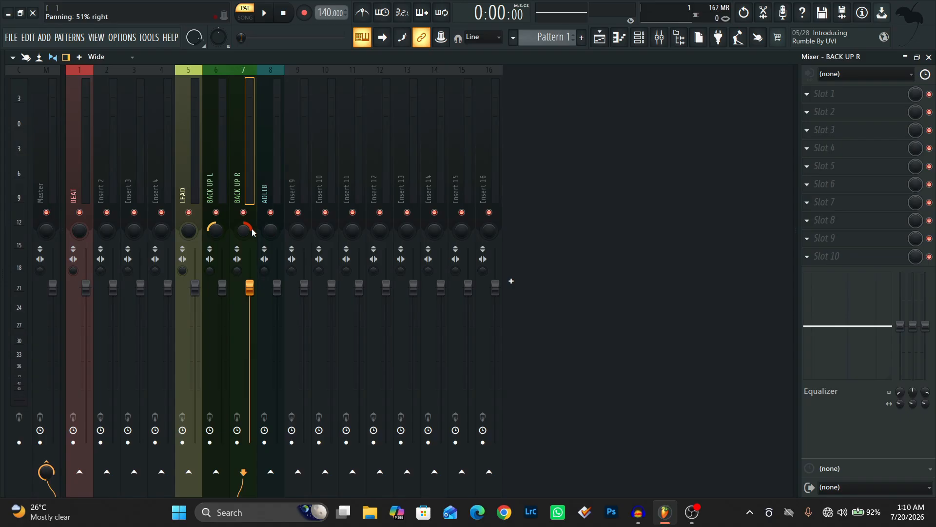
Rename mixer Insert 12 as REVERB and colour it magenta-pink
click(376, 163)
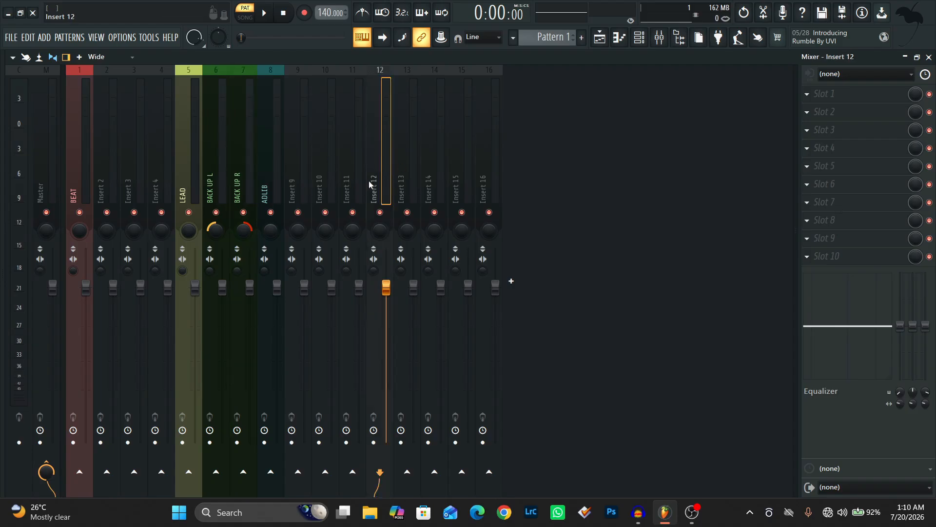
right_click(369, 184)
click(450, 78)
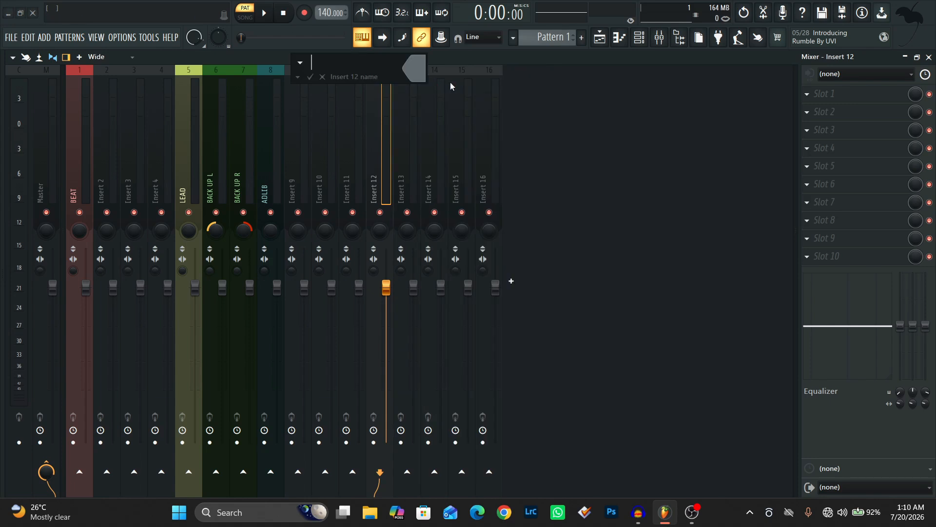
text(REVERB)
click(416, 67)
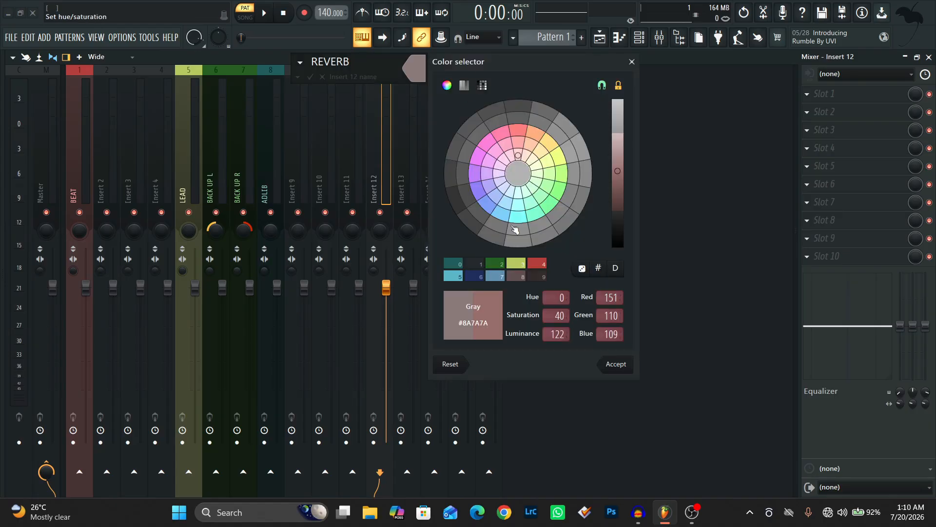
click(494, 145)
click(616, 364)
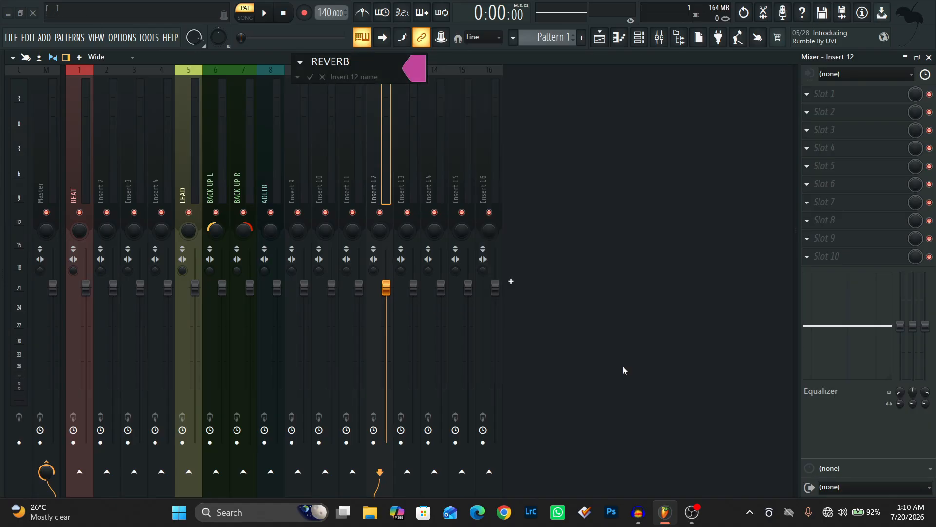
key(Return)
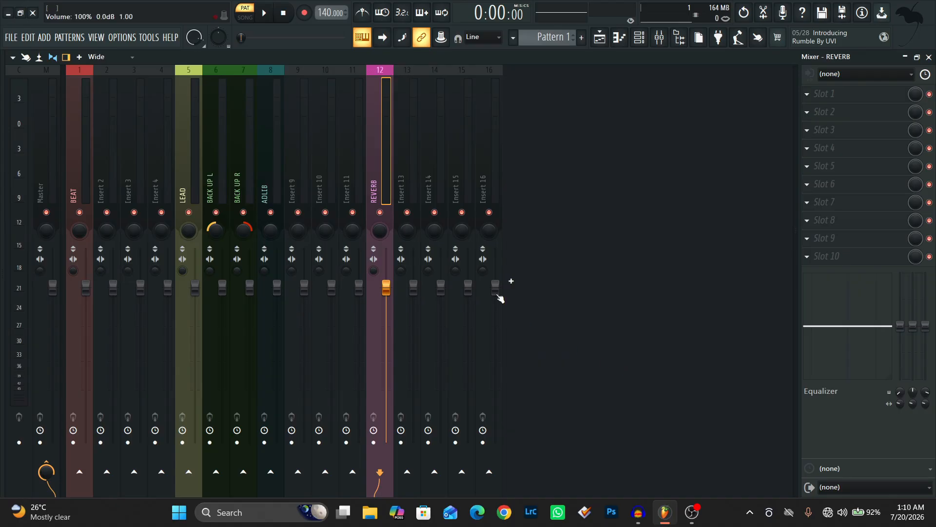
Rename mixer Insert 13 as DELAY and give it the same saved pink as the REVERB track
right_click(406, 176)
click(440, 80)
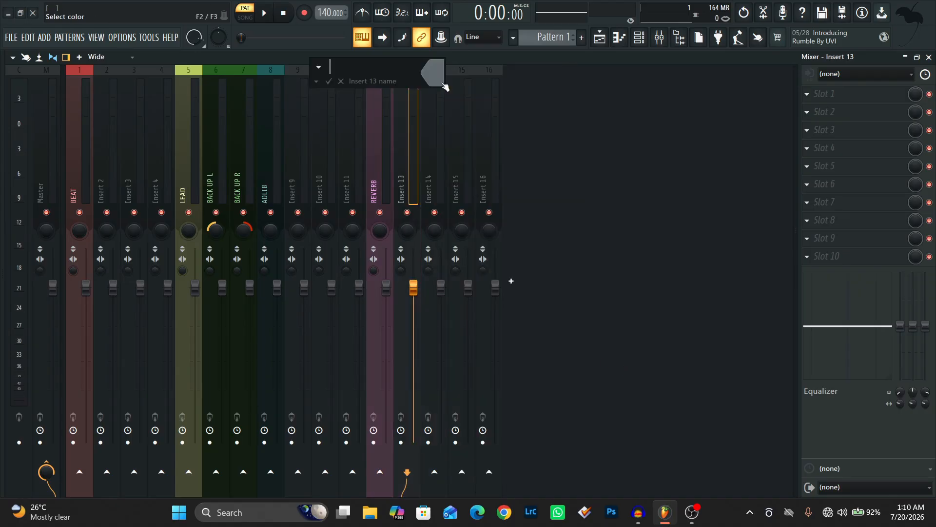
text(DELAY)
click(430, 77)
click(480, 272)
click(634, 370)
key(Return)
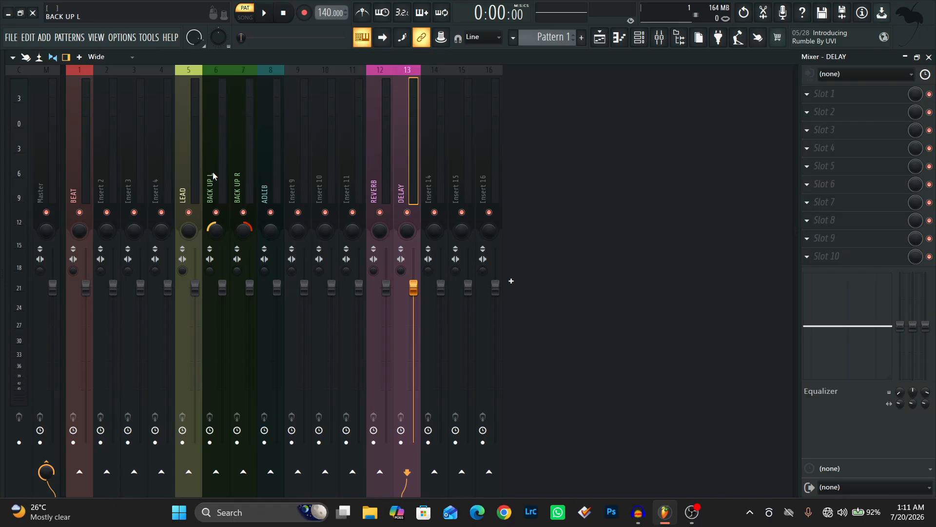
Add Fruity Parametric EQ 2 to slot 2 of the LEAD mixer track and load its Vocal Presence preset
click(188, 186)
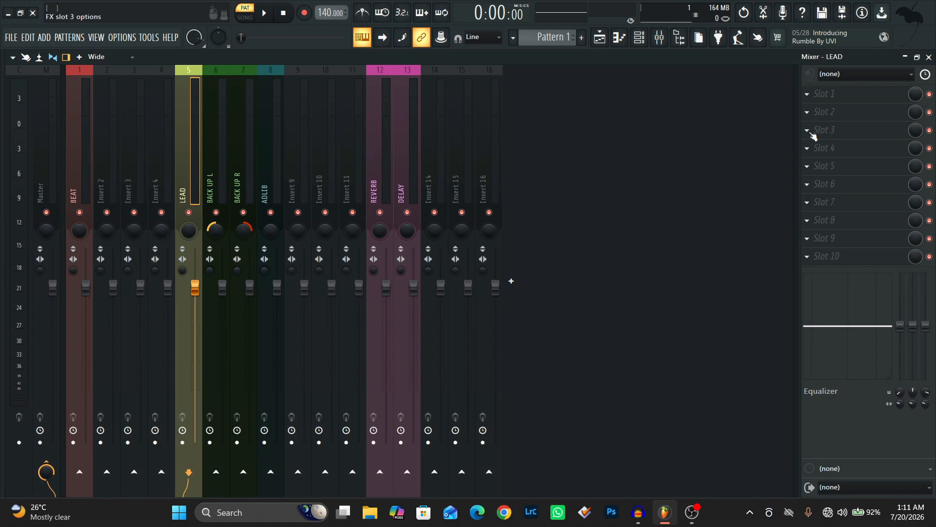
click(840, 114)
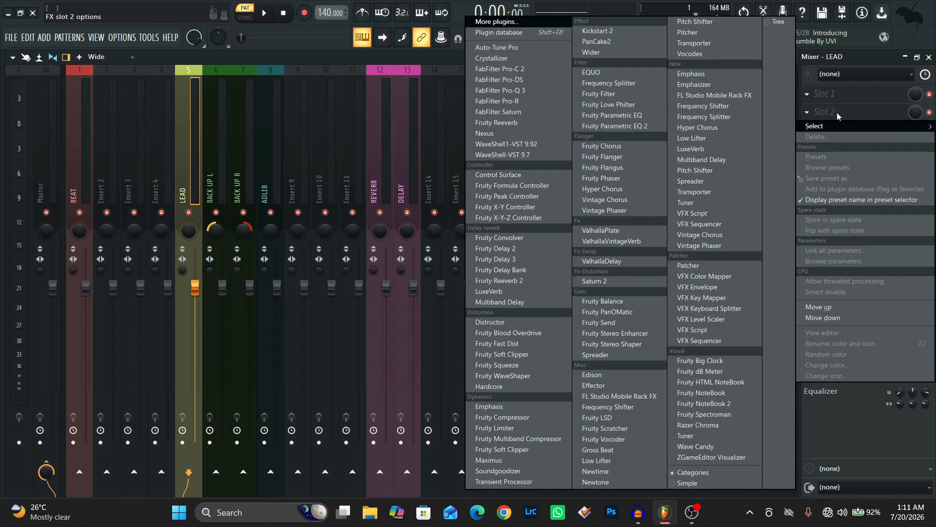
click(636, 127)
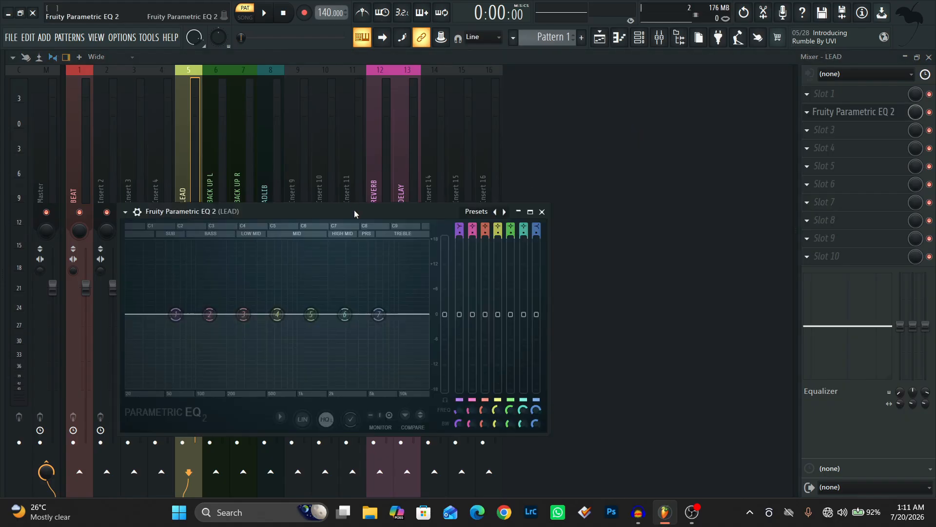
drag(354, 210, 364, 195)
click(484, 198)
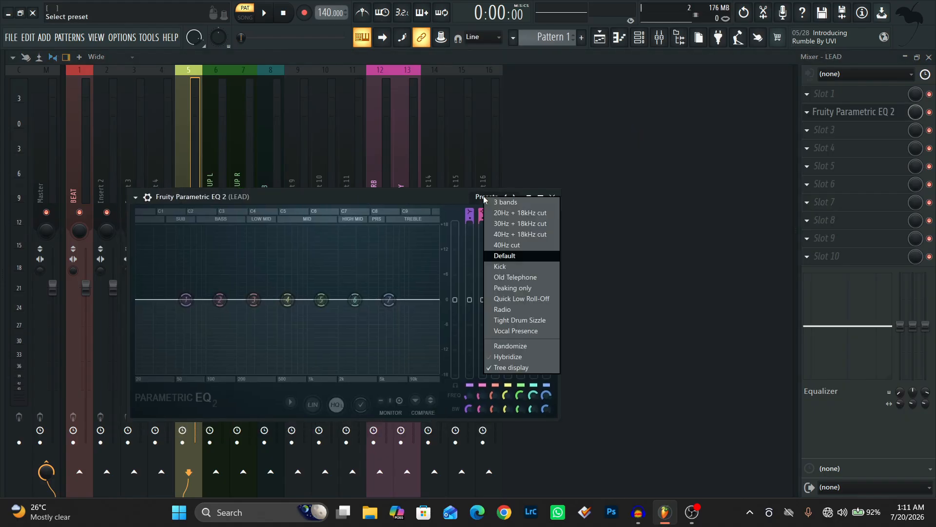
click(514, 330)
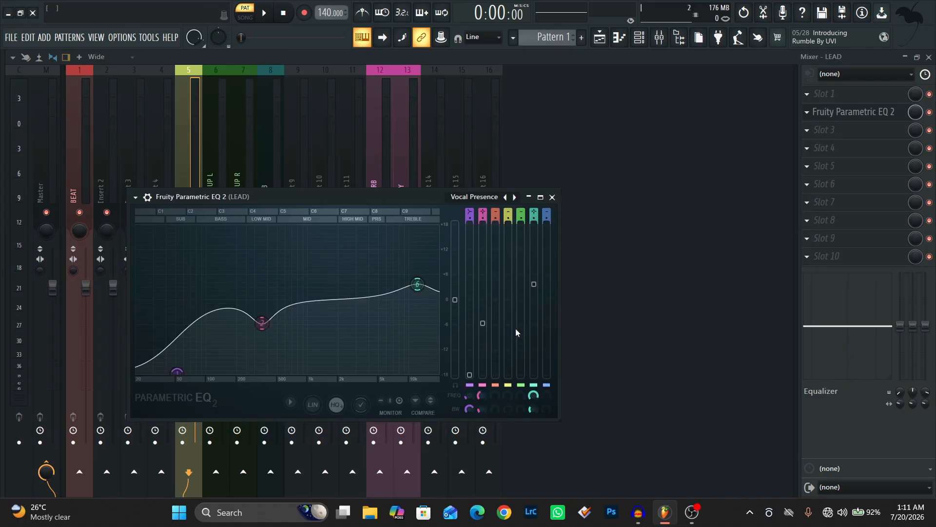
click(552, 197)
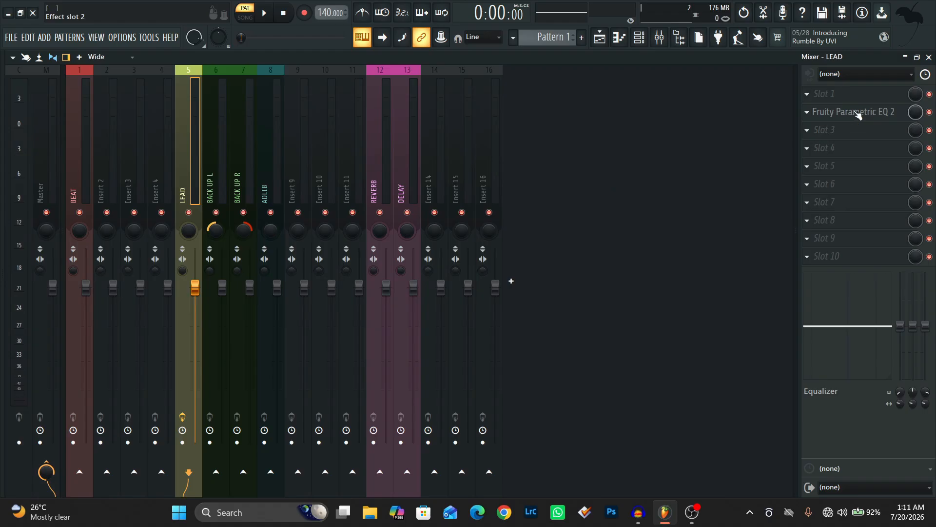
Add Fruity Limiter to slot 3 of the LEAD mixer track and switch it to compressor mode
click(851, 127)
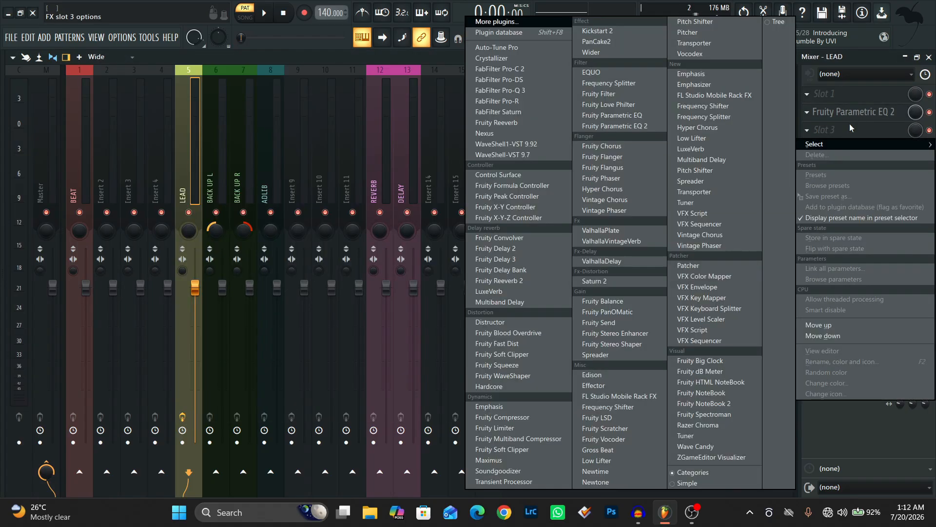
click(510, 428)
click(219, 338)
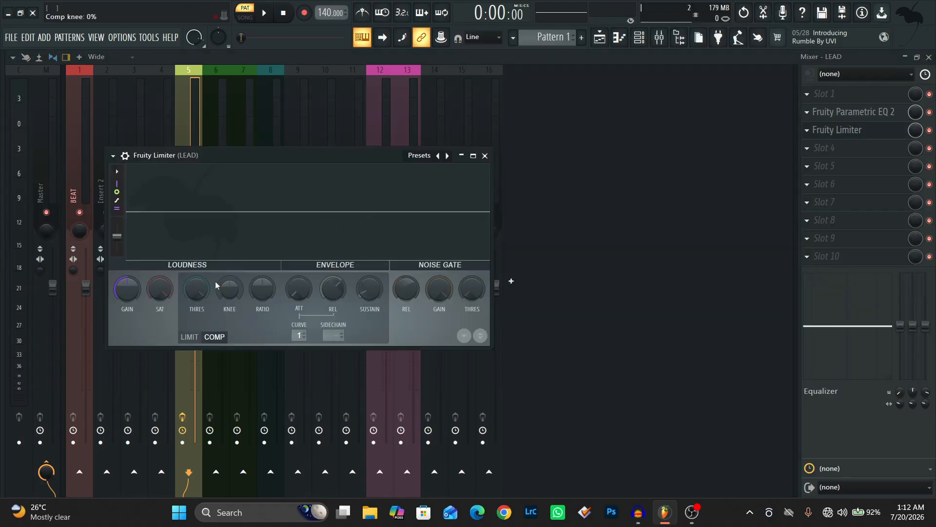
Lower the LEAD limiter's compressor threshold to about -15.6 dB and raise its ratio
drag(197, 290, 196, 320)
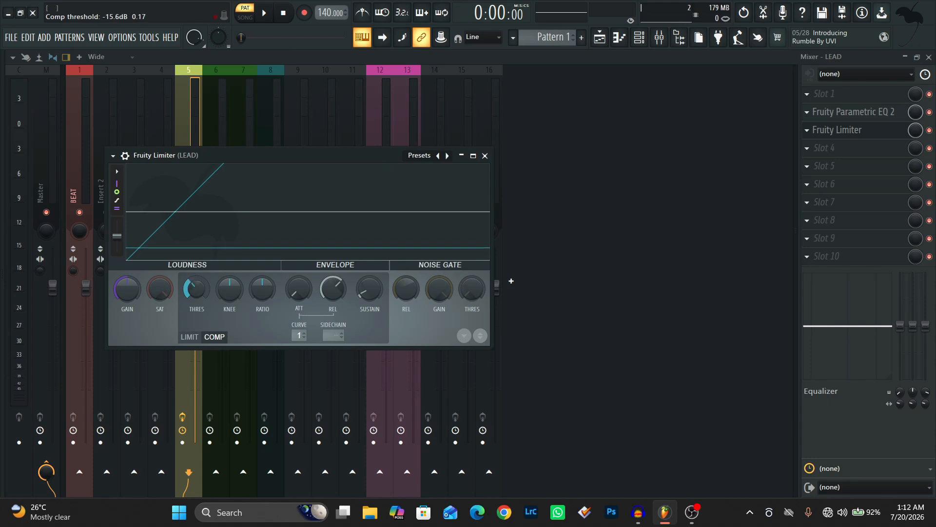
drag(262, 293, 262, 262)
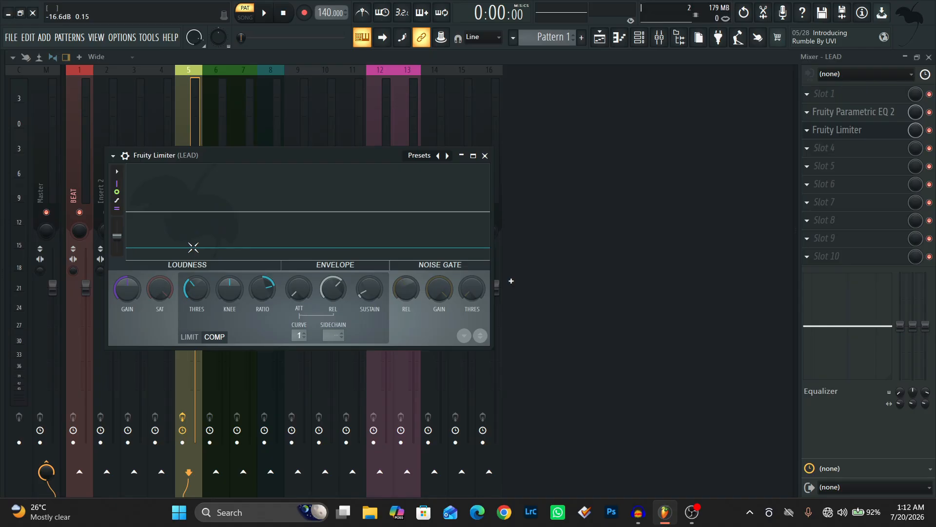
click(461, 156)
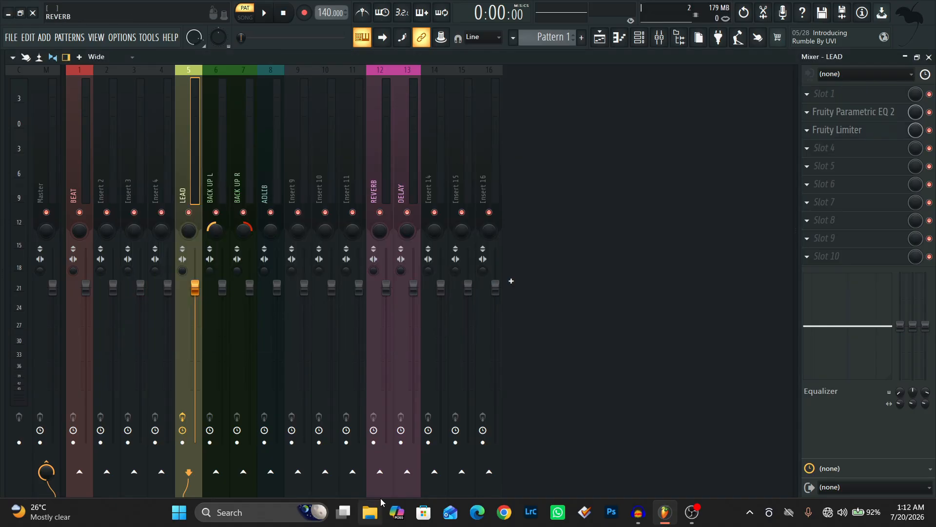
Route the LEAD track to the REVERB track at 30% and to the DELAY track at 31%
click(380, 472)
drag(381, 472, 381, 509)
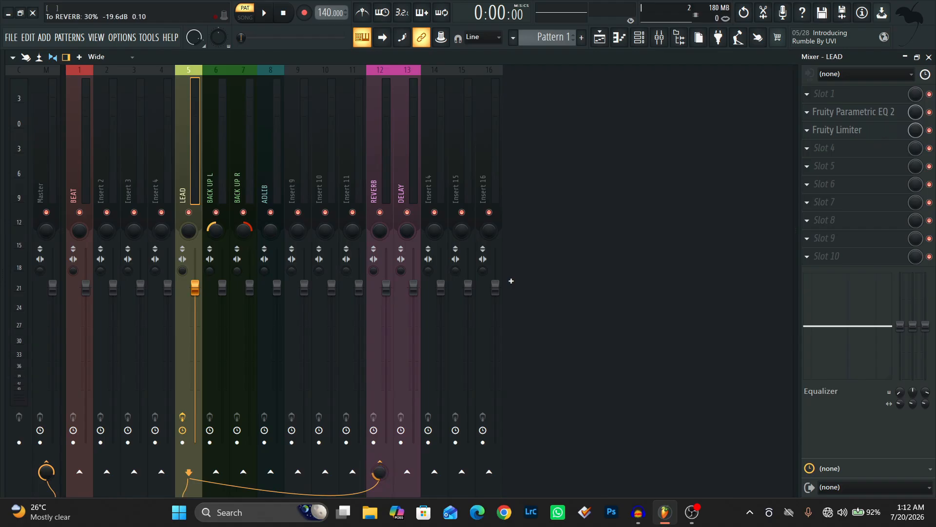
click(408, 471)
drag(407, 472, 407, 508)
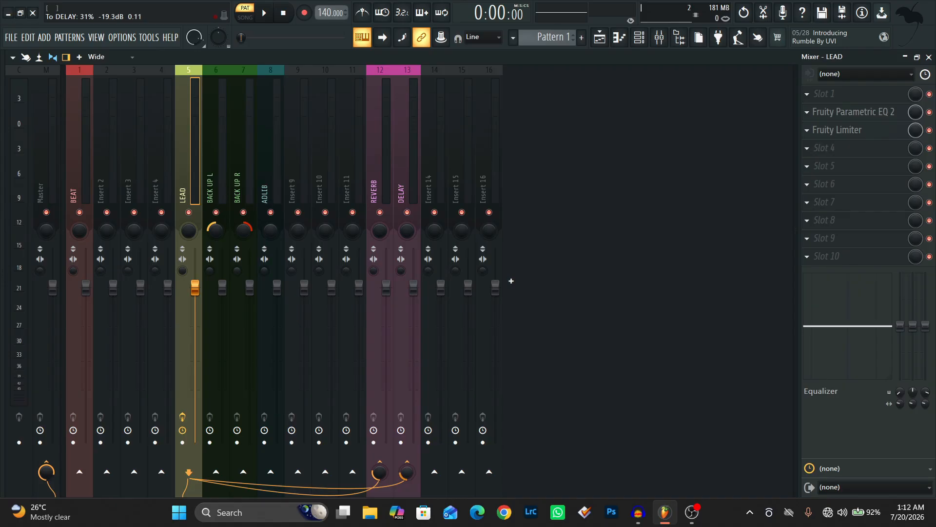
Move Fruity Parametric EQ 2 down to slot 2 on the BACK UP L track and review the effects on the vocal tracks
click(216, 178)
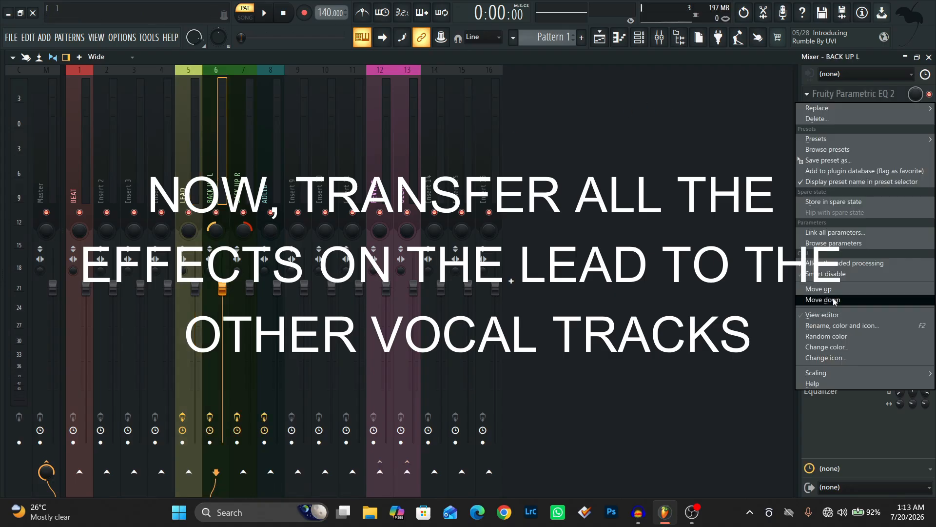
click(833, 298)
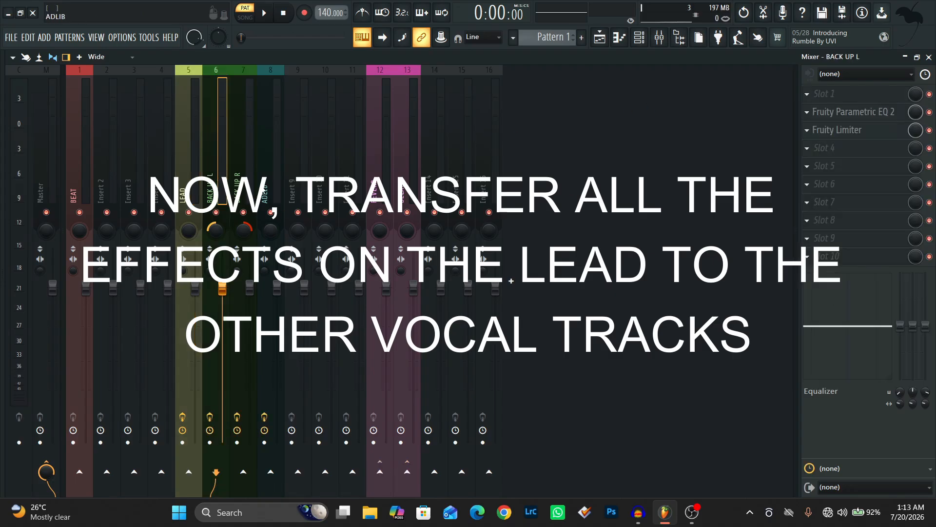
click(266, 189)
click(238, 189)
click(210, 189)
click(184, 194)
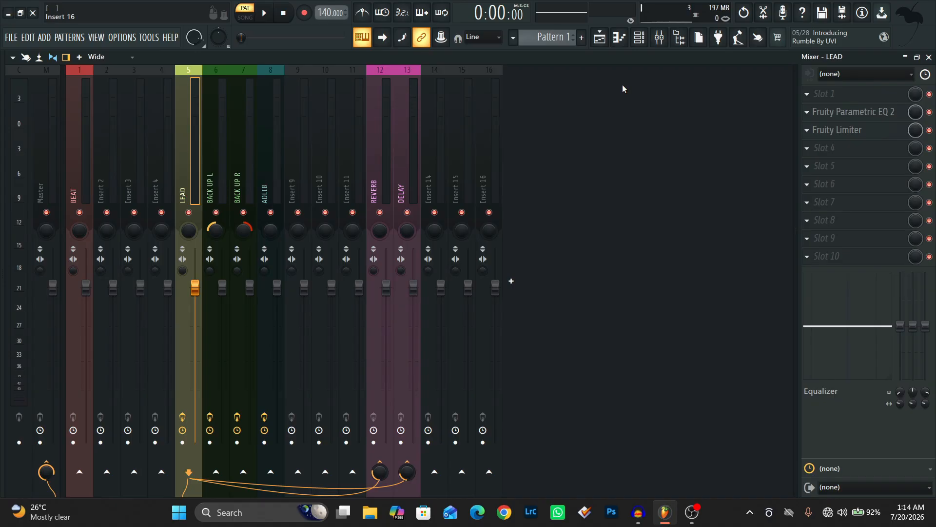
Add Pitcher to slot 1 of the LEAD mixer track
click(829, 98)
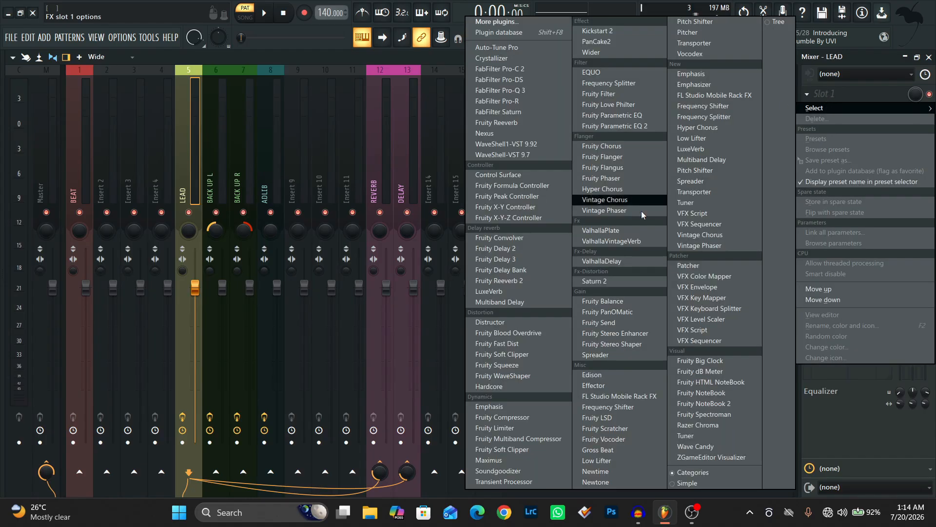
click(688, 33)
drag(309, 194, 377, 154)
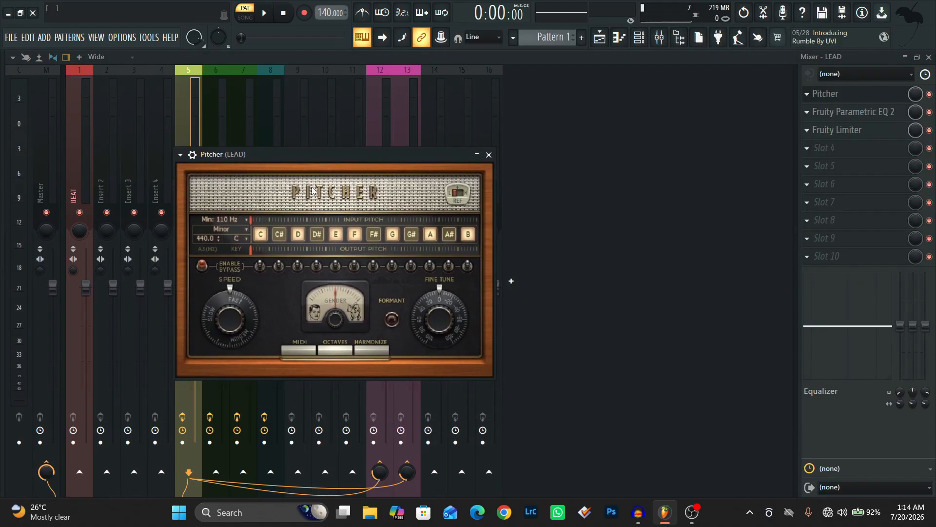
Set the LEAD track's Pitcher to the C Major scale with a correction speed of 50
click(233, 231)
click(270, 221)
click(241, 239)
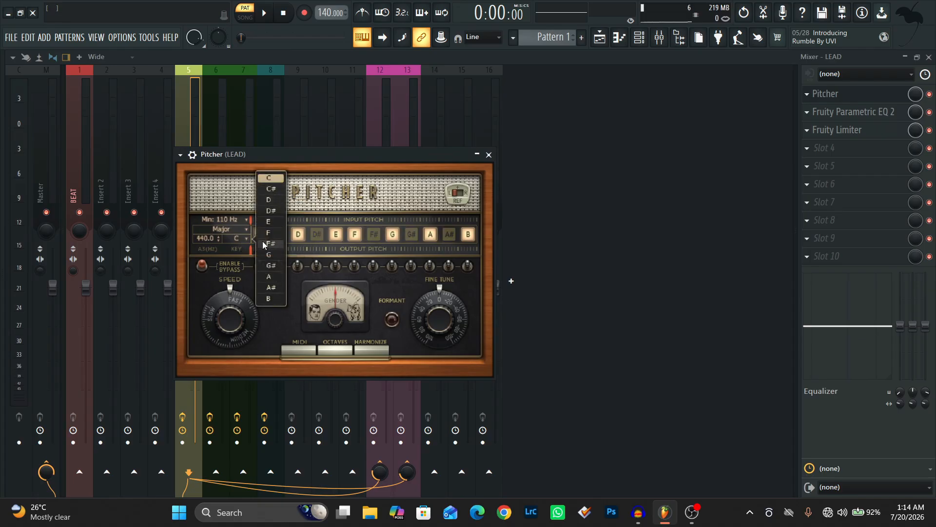
click(311, 276)
drag(212, 306, 212, 291)
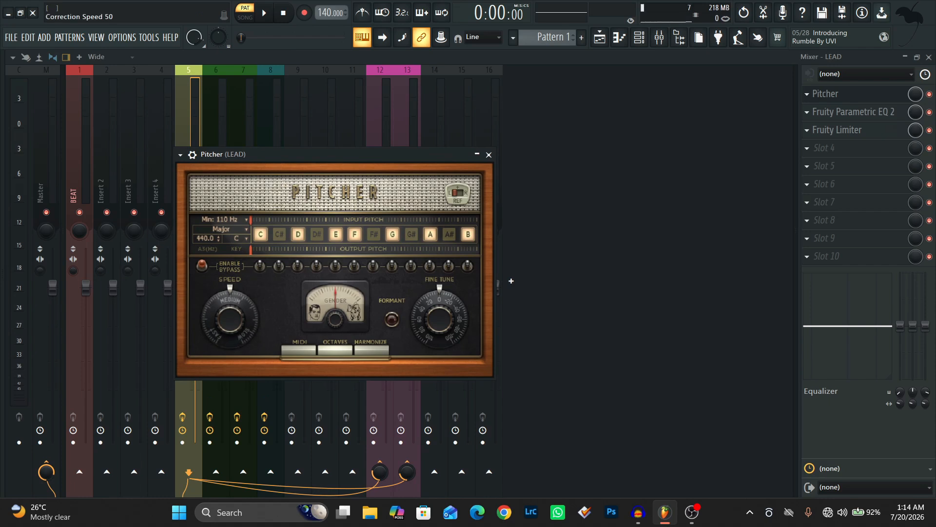
click(488, 155)
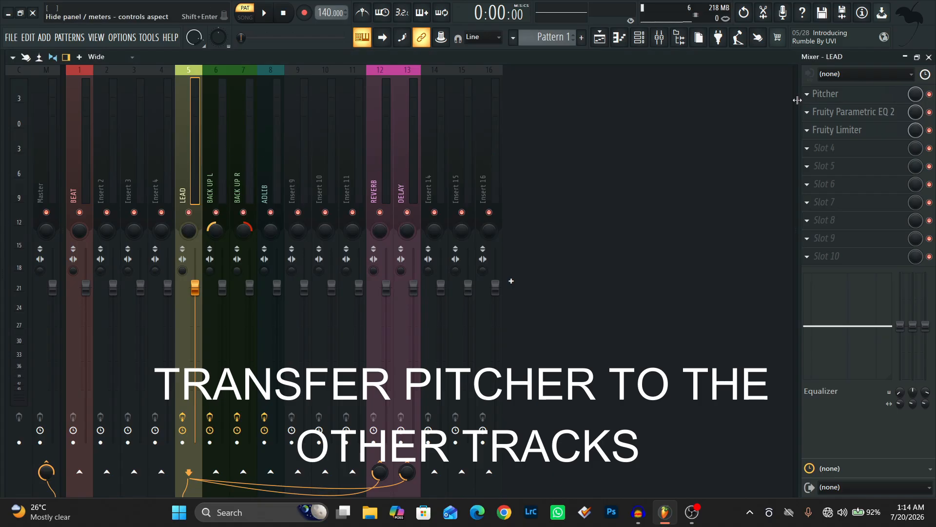
Add Fruity Reeverb 2 to slot 2 of the REVERB mixer track
click(376, 190)
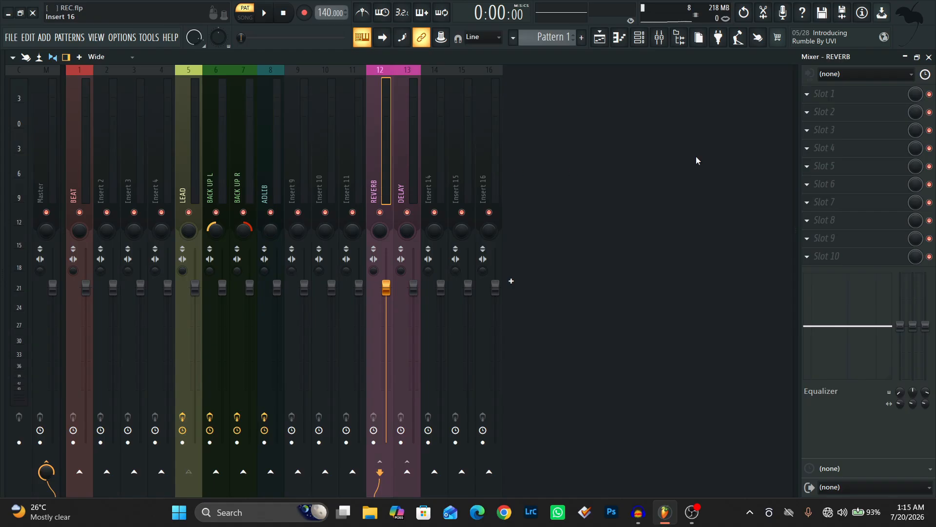
click(829, 118)
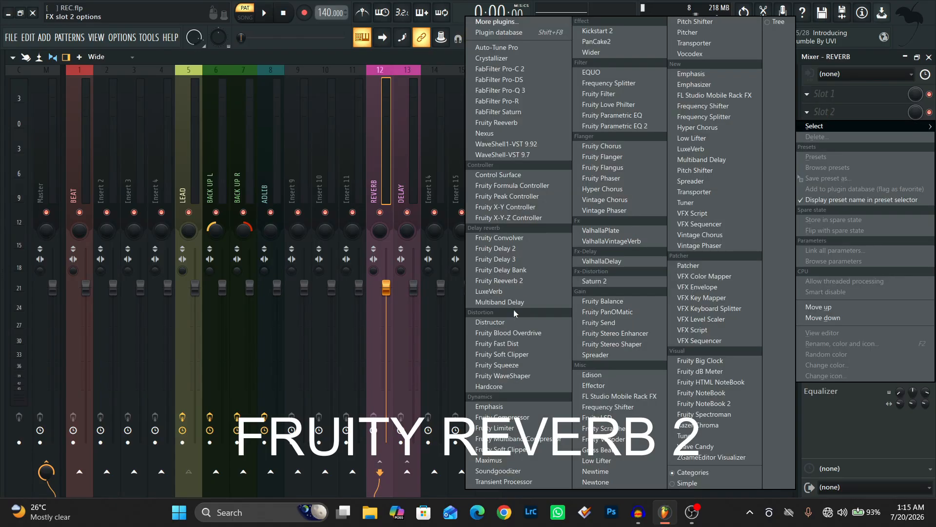
click(503, 281)
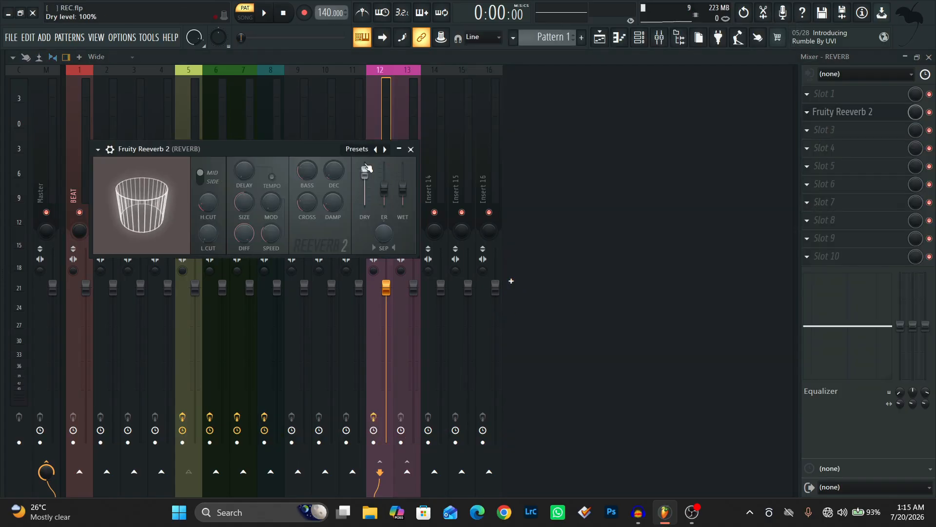
Raise Fruity Reeverb 2's wet level to 125% and bring its dry level to the minimum
drag(403, 187, 404, 167)
right_click(412, 199)
key(Escape)
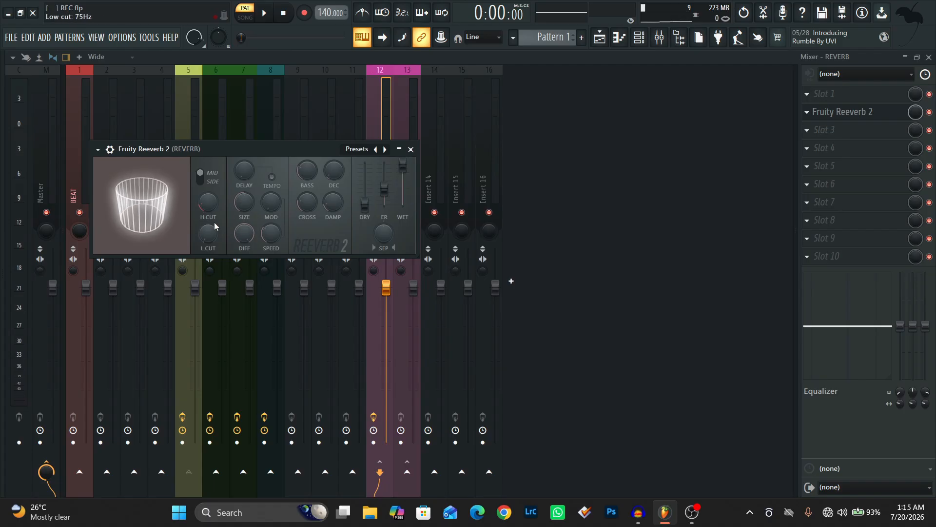
Adjust Fruity Reeverb 2's low cut and bass, and set its room size to 100
drag(210, 233, 209, 215)
drag(307, 173, 307, 174)
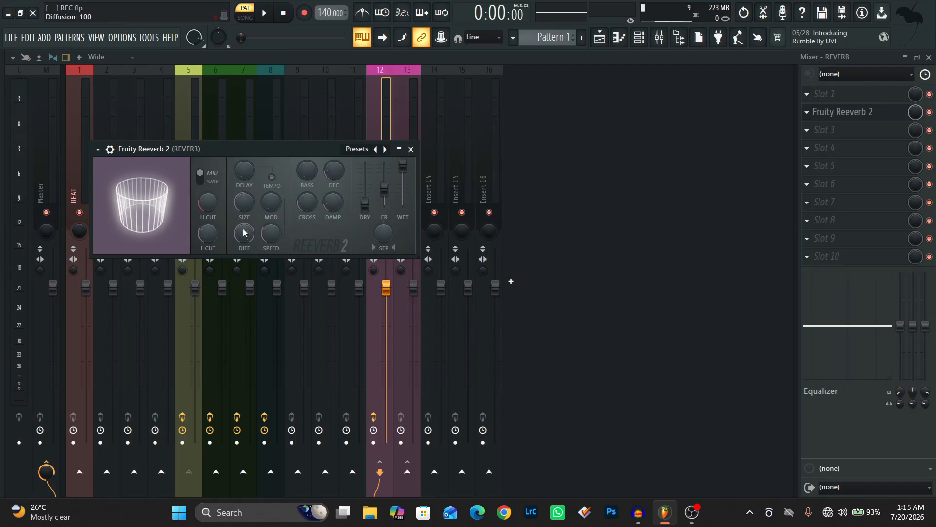
mouse_move(246, 214)
mouse_down()
mouse_move(246, 198)
mouse_move(247, 213)
mouse_up()
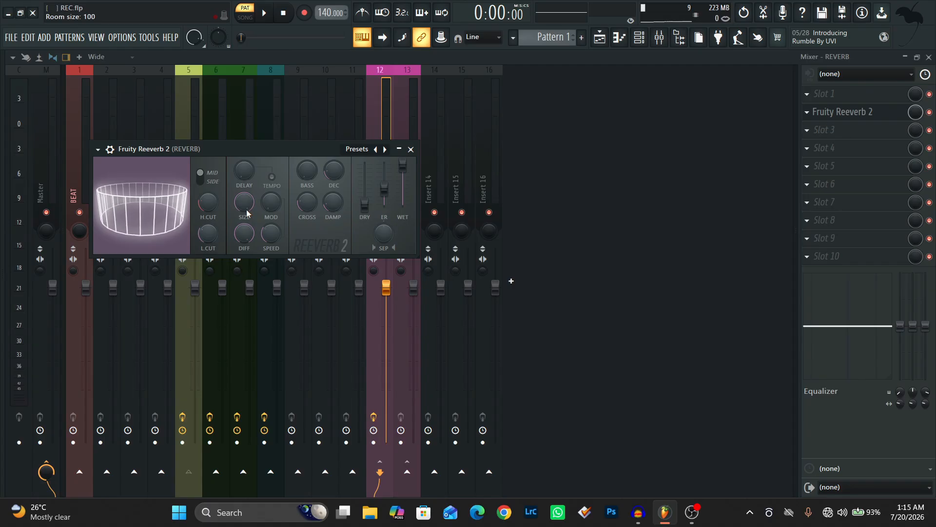
drag(384, 233, 383, 226)
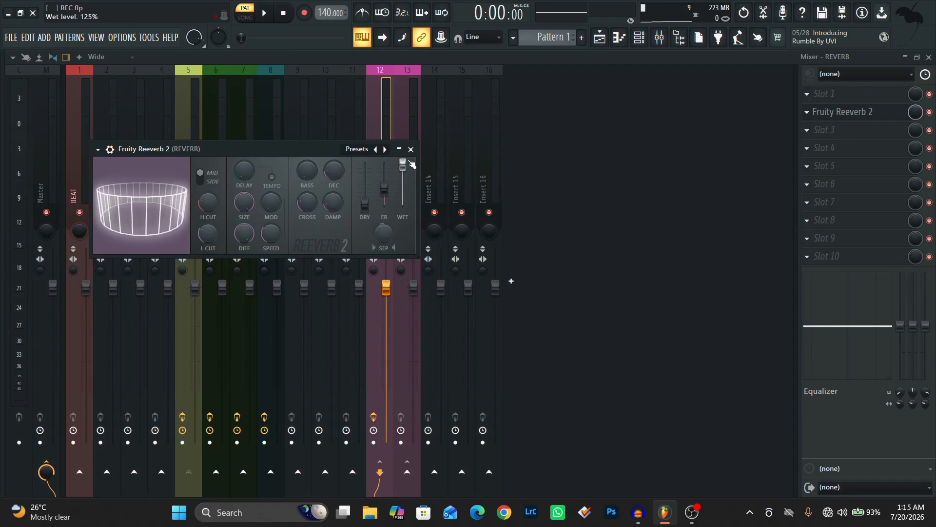
click(411, 149)
Add Fruity Delay 2 to slot 2 of the DELAY mixer track
click(409, 151)
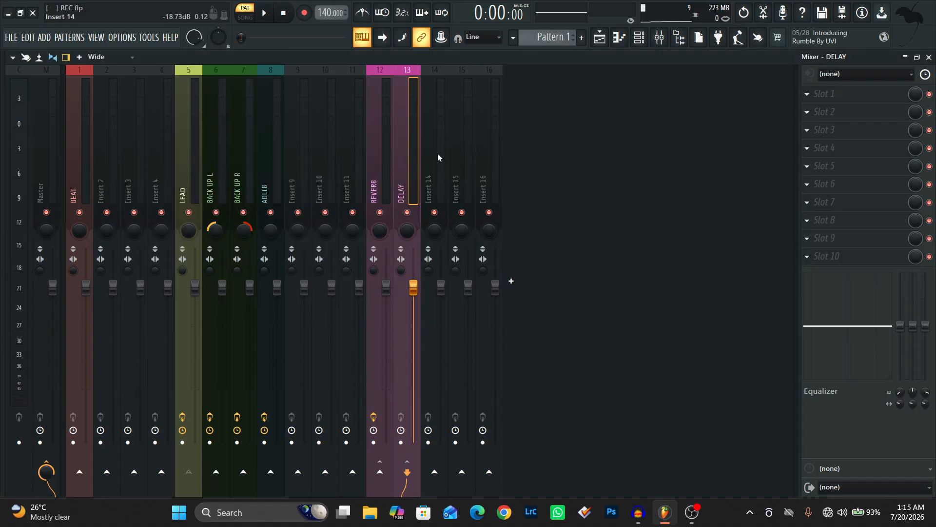
click(864, 115)
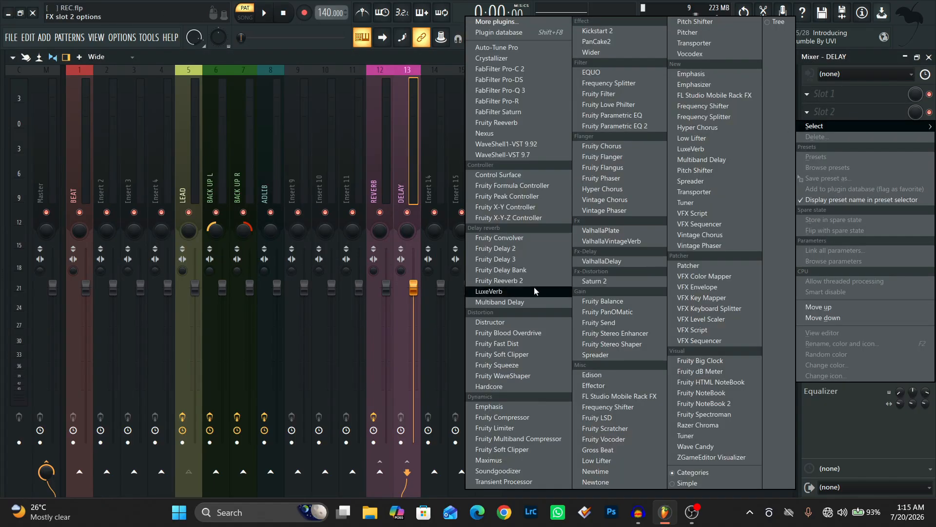
click(510, 249)
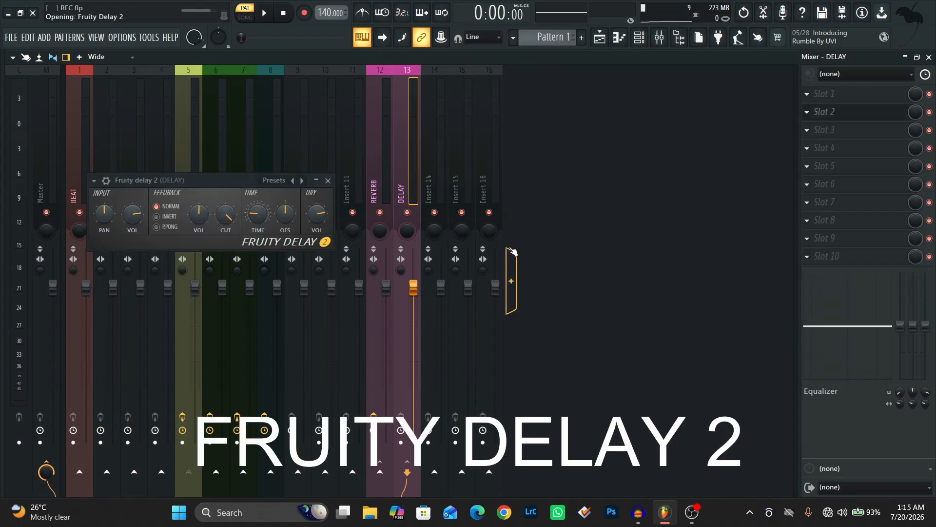
Set Fruity Delay 2's feedback mode to P.Pong and lower its feedback cutoff
click(268, 180)
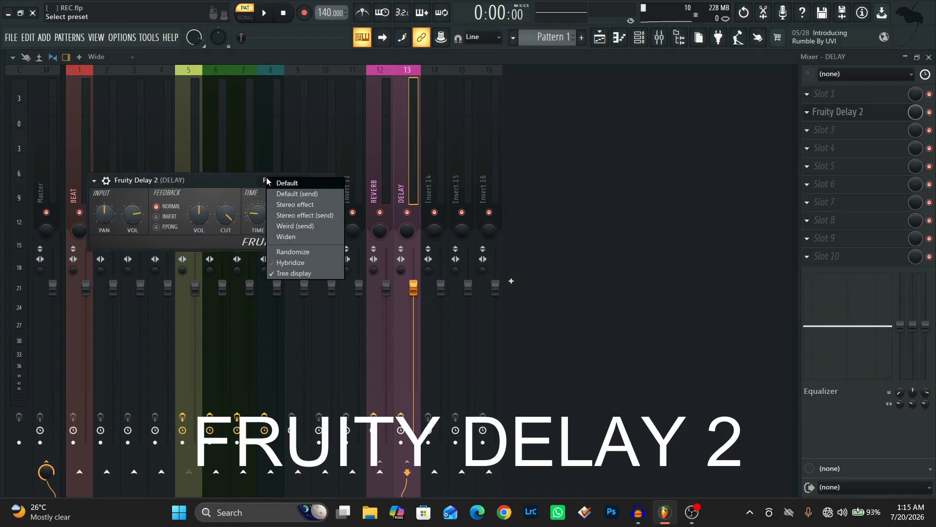
click(246, 194)
click(168, 228)
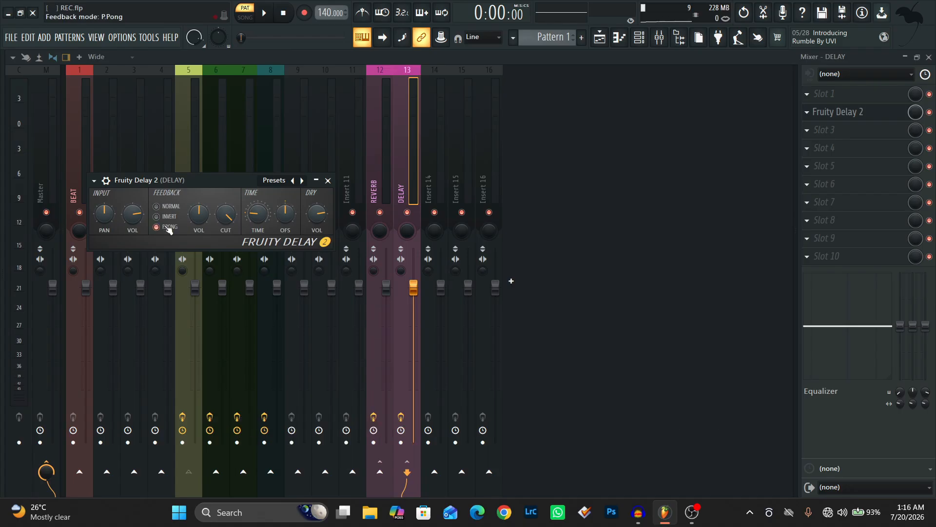
drag(226, 214, 226, 235)
Set Fruity Delay 2's time to 4 steps and turn its dry volume down to the minimum
right_click(268, 211)
mouse_move(336, 230)
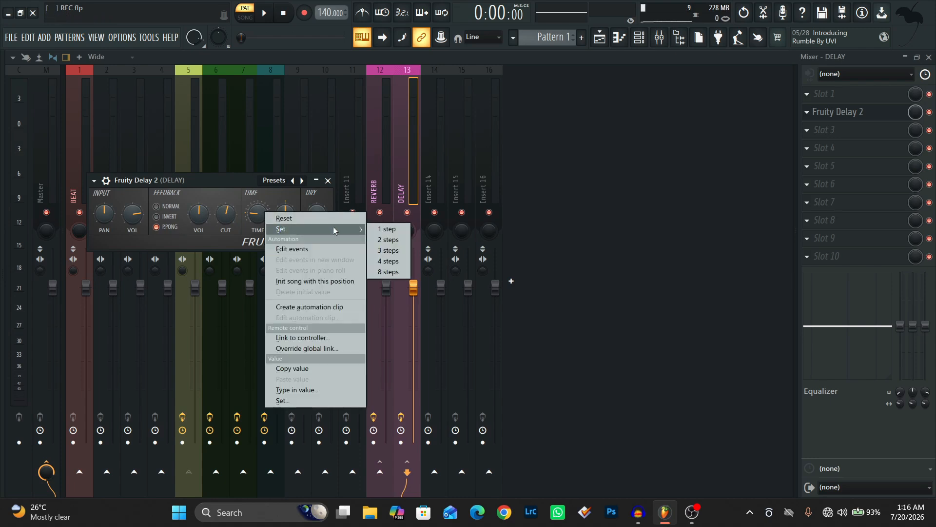
click(385, 261)
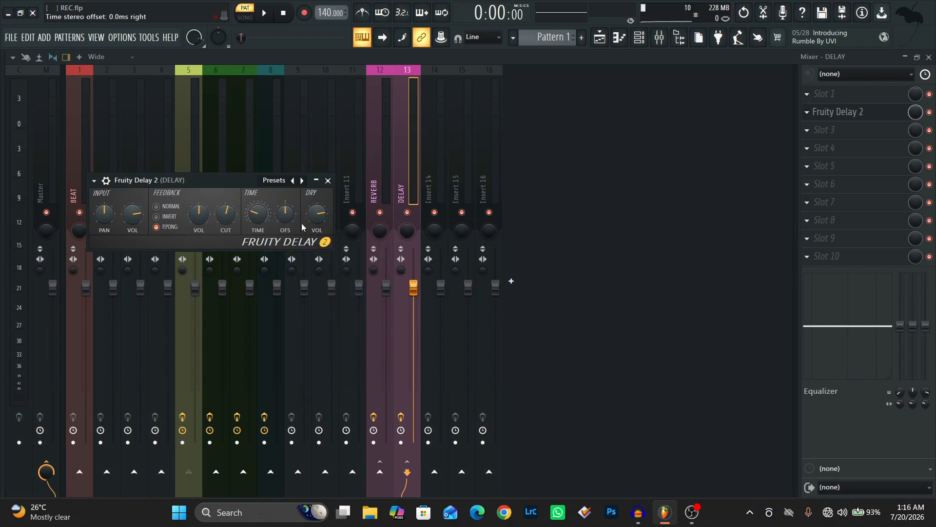
drag(318, 218, 318, 259)
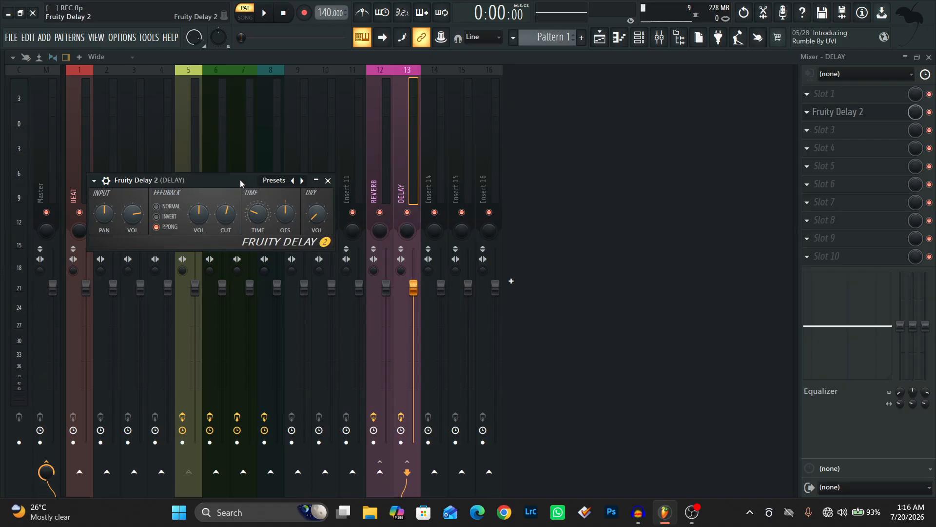
drag(241, 181, 343, 184)
click(430, 181)
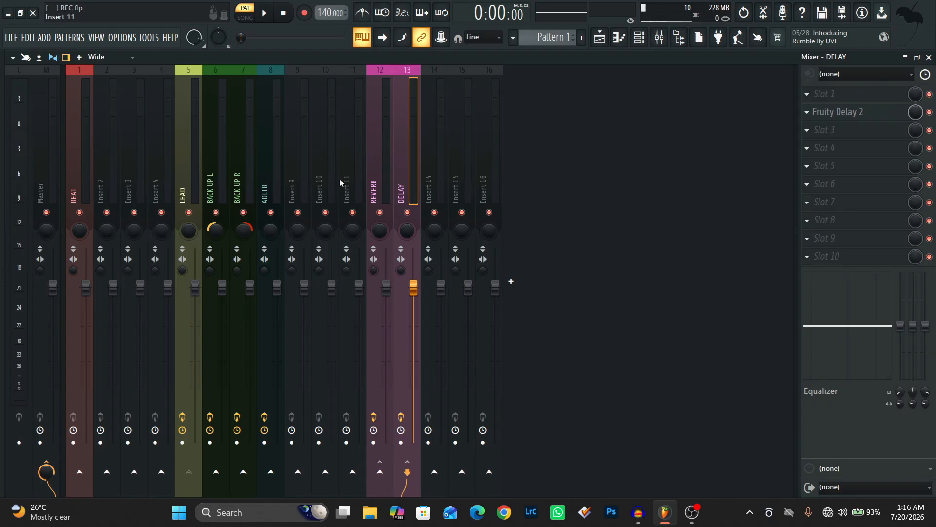
Examine the effects and routing of the LEAD, BACK UP L, BACK UP R and ADLIB mixer tracks
click(266, 187)
click(211, 187)
click(183, 191)
click(238, 189)
click(209, 191)
click(195, 188)
click(214, 189)
click(237, 189)
click(270, 189)
click(240, 189)
click(213, 188)
click(69, 189)
Assign the mono Focusrite USB ASIO Input 1 to the LEAD track in the playlist
key(F5)
click(123, 114)
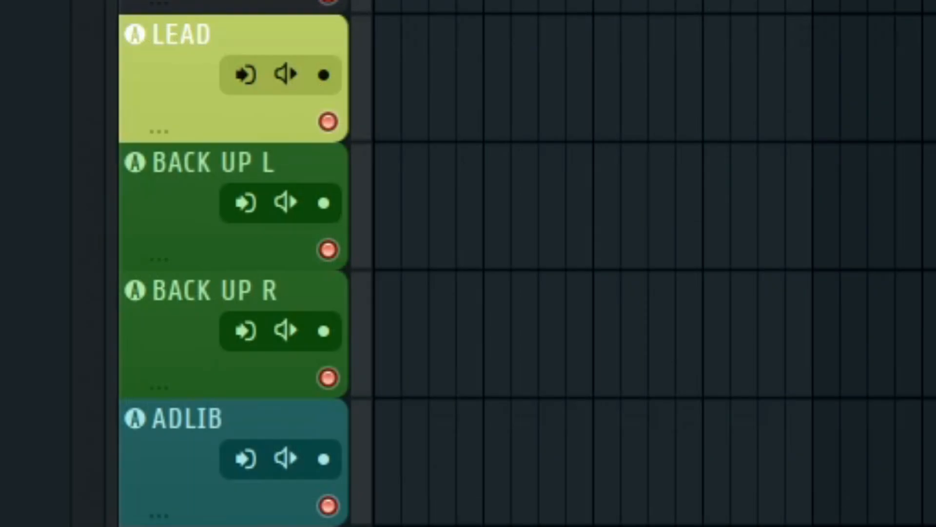
click(250, 78)
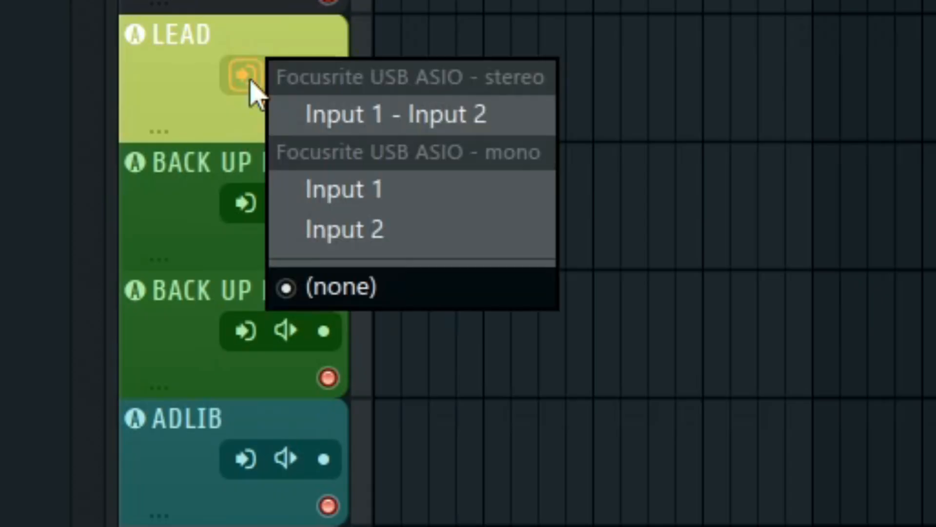
click(350, 195)
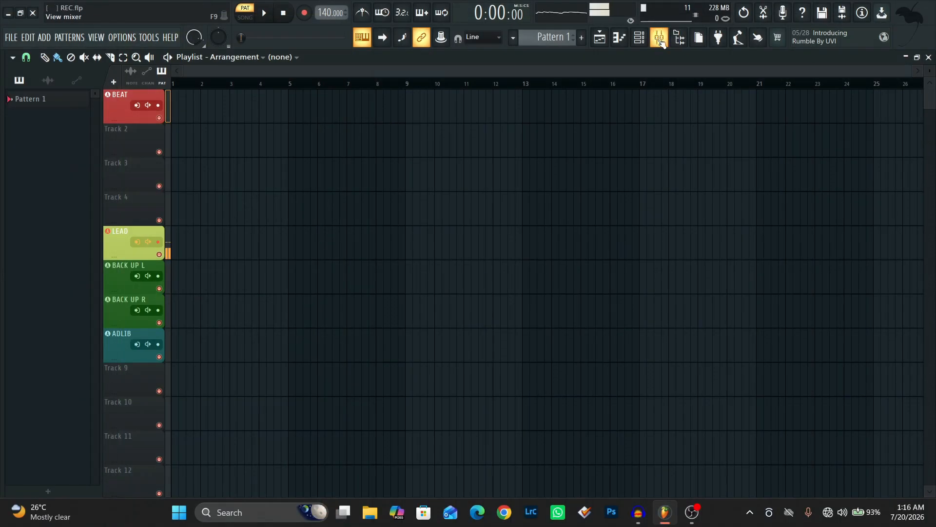
Check the incoming microphone signal on the LEAD track in the mixer
click(667, 44)
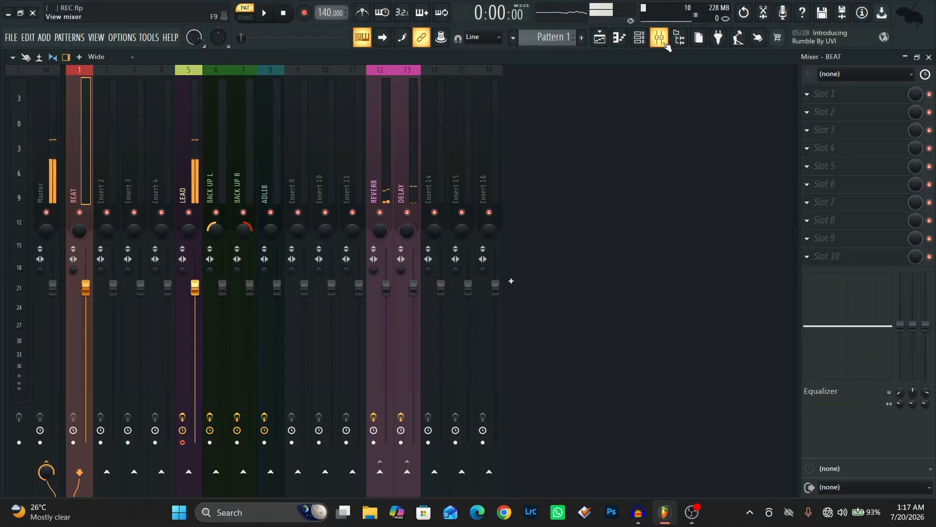
click(227, 161)
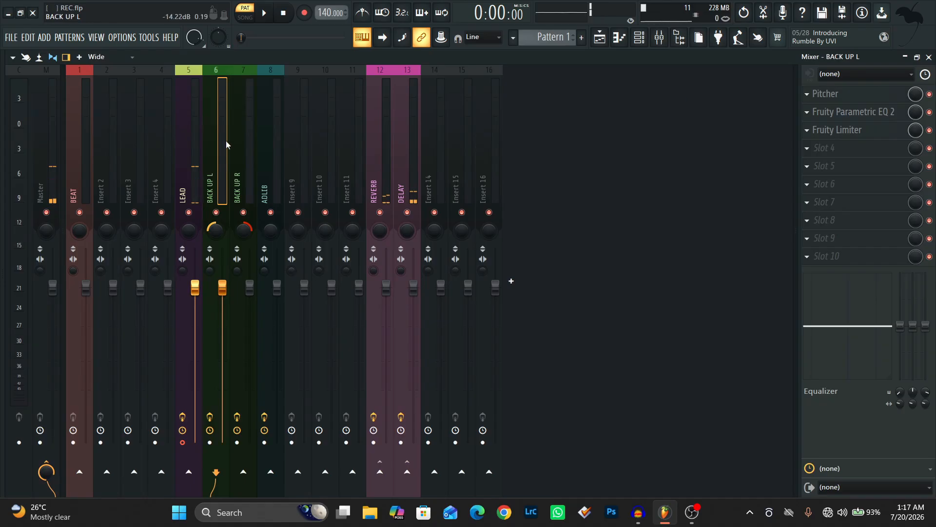
click(196, 147)
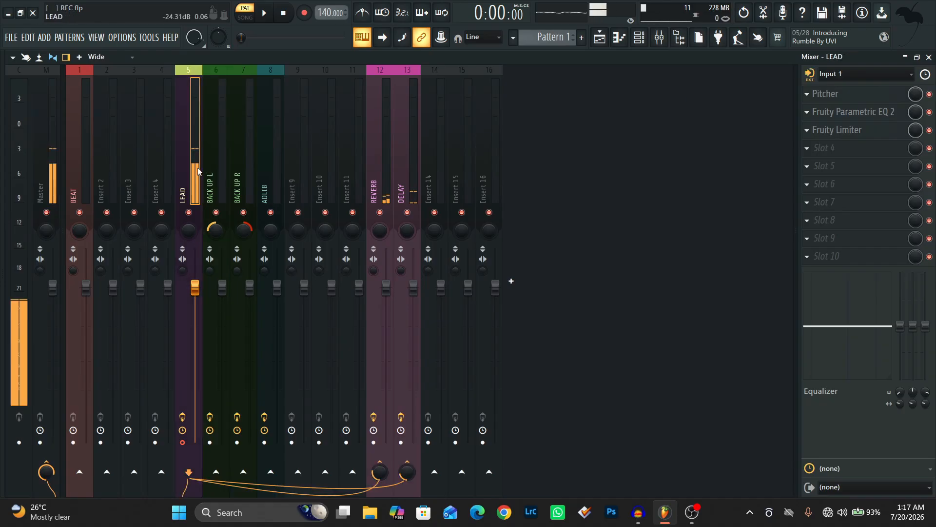
Set the LEAD playlist track's audio input to (none)
click(600, 37)
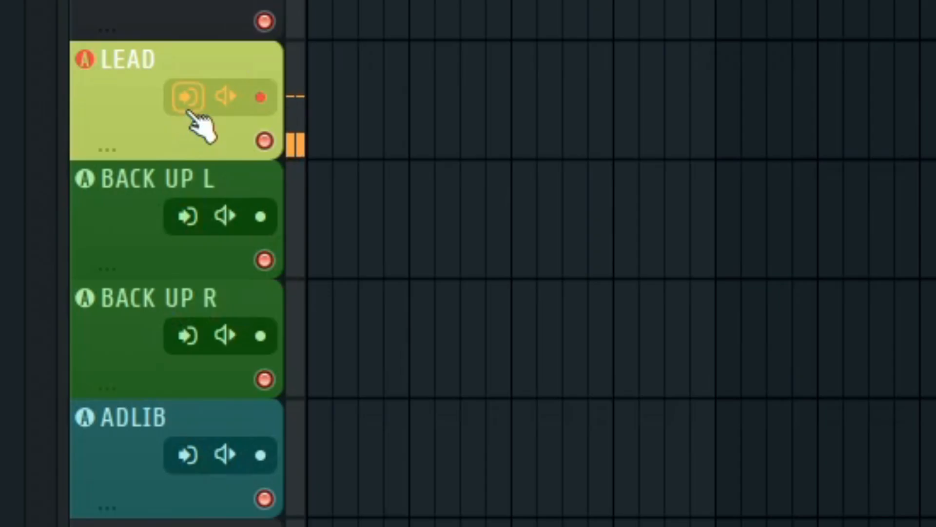
click(188, 104)
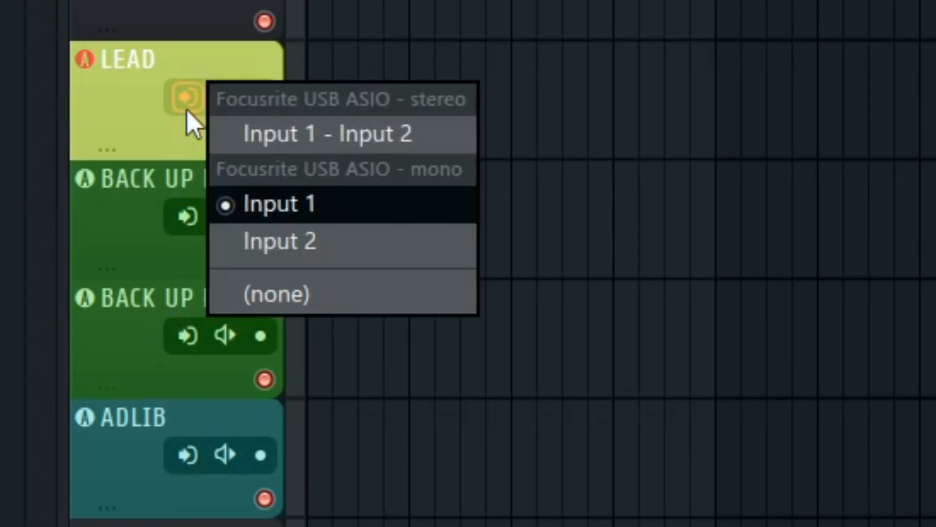
click(276, 294)
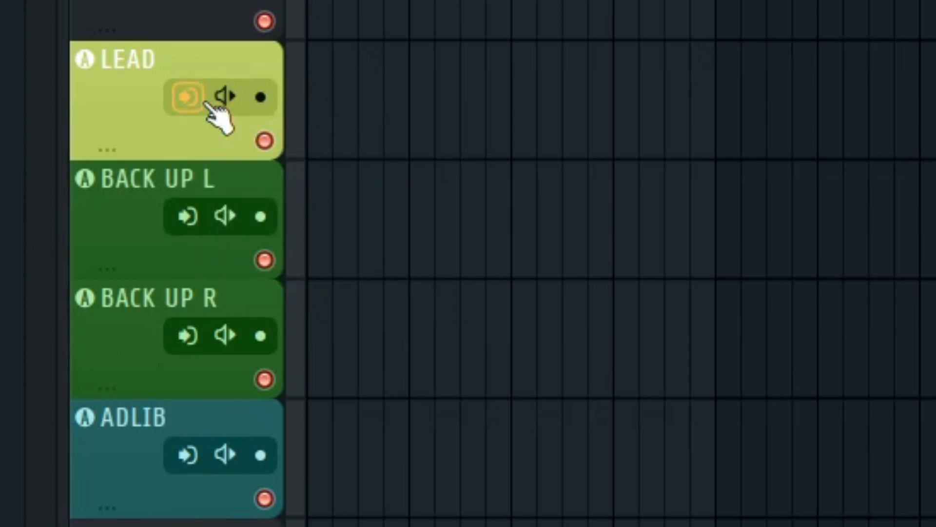
Arm the LEAD playlist track for recording and disarm it again
click(261, 97)
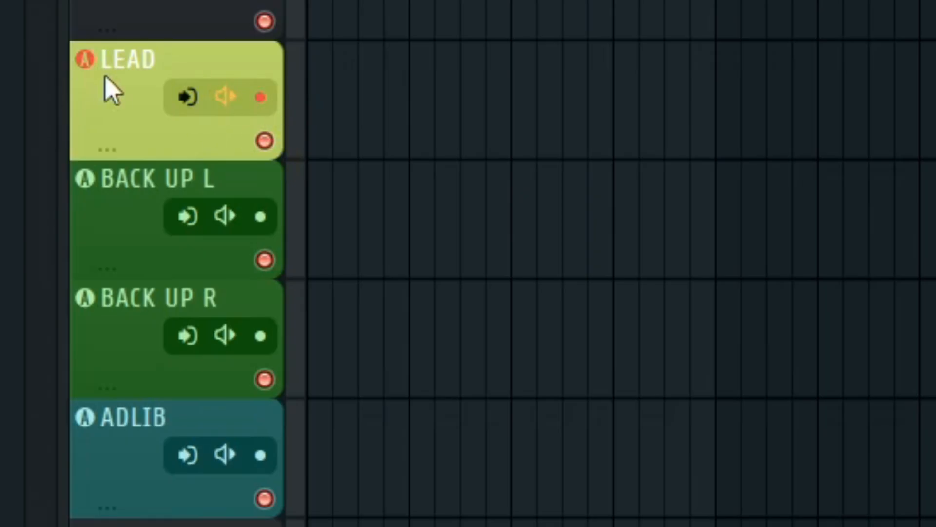
click(262, 97)
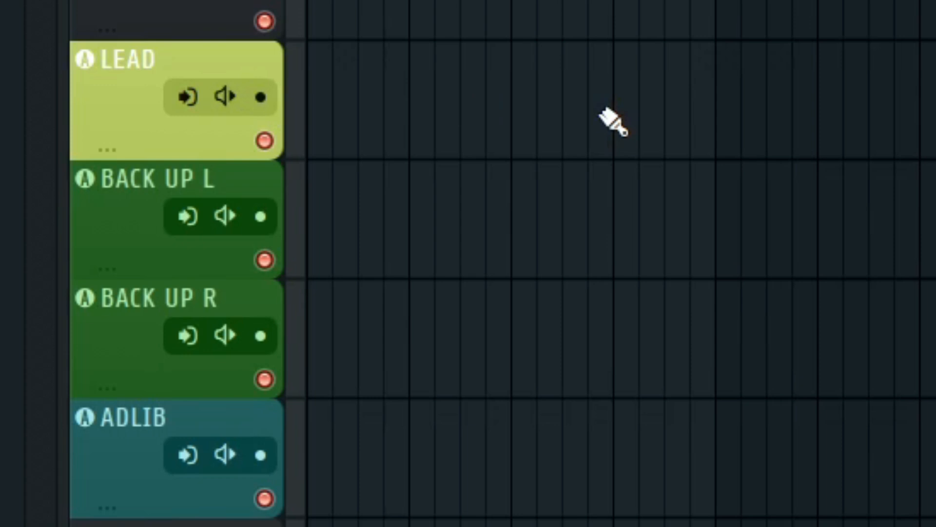
Try the mono Focusrite USB ASIO Input 1 on the BACK UP L playlist track, and reset its input to (none)
click(187, 222)
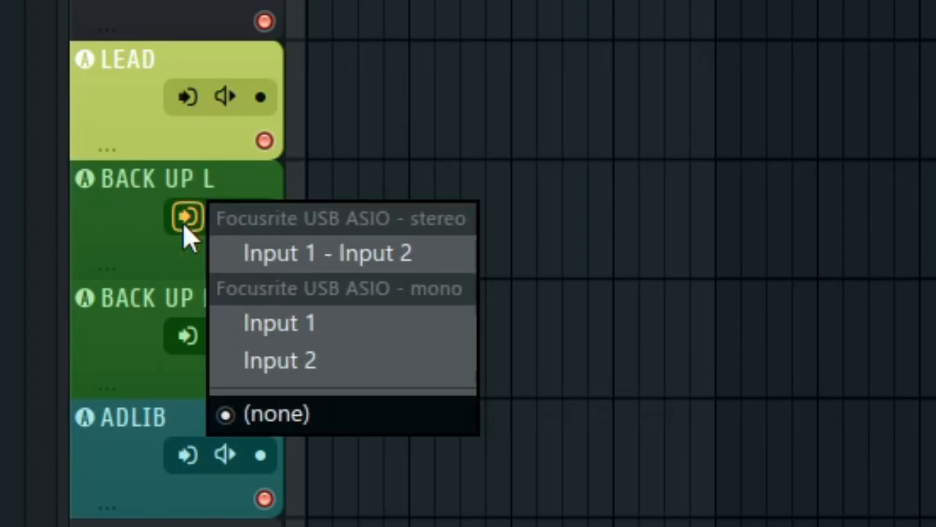
click(244, 320)
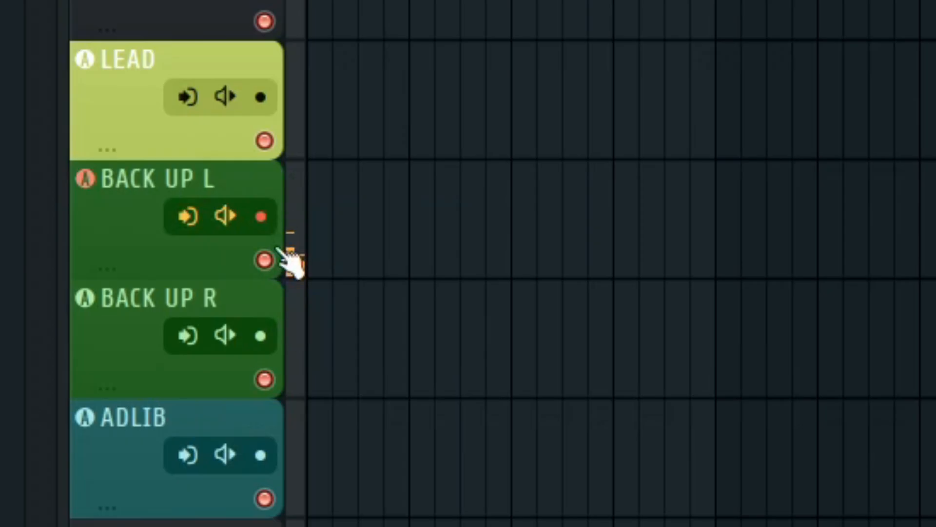
click(194, 227)
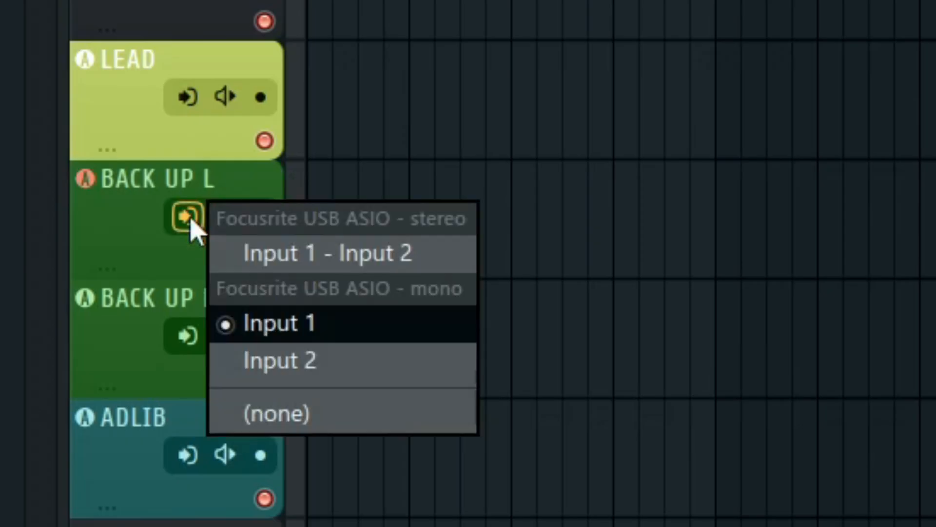
click(263, 413)
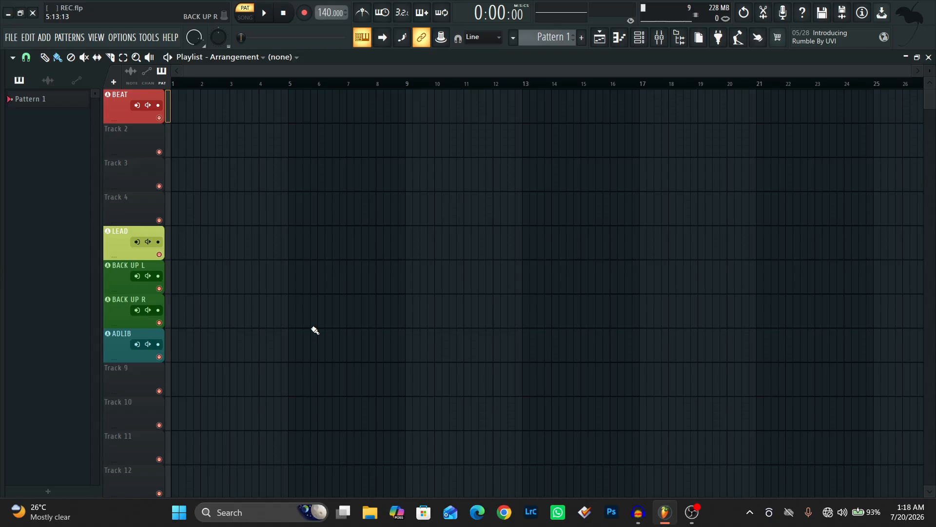
Switch playback to song mode and assign the mono Focusrite USB ASIO Input 1 to the LEAD playlist track
key(l)
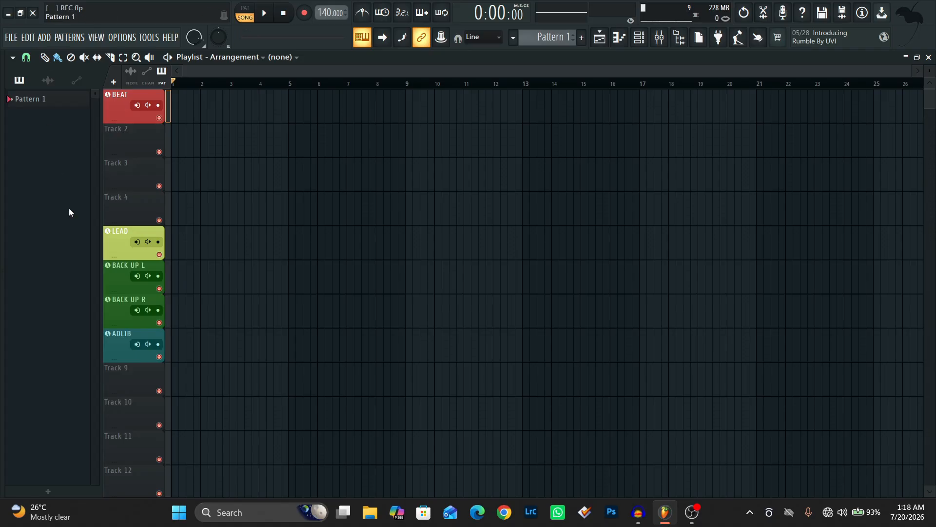
click(137, 243)
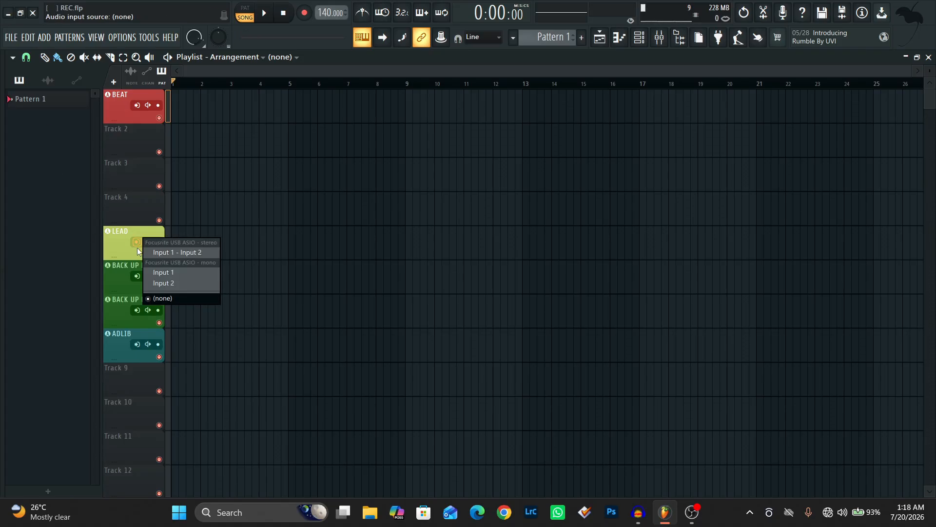
click(156, 273)
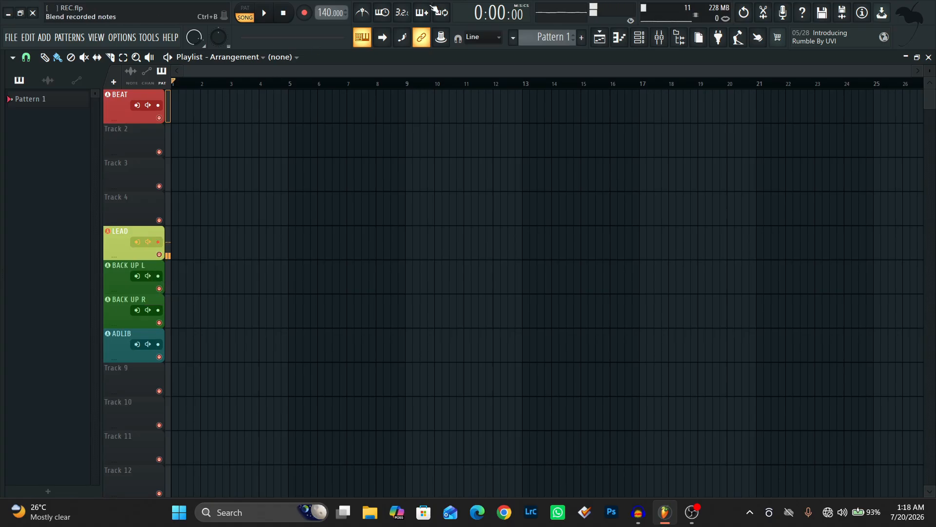
Set the project tempo to 100 and record a vocal take of about four bars on the LEAD track
drag(323, 14, 323, 33)
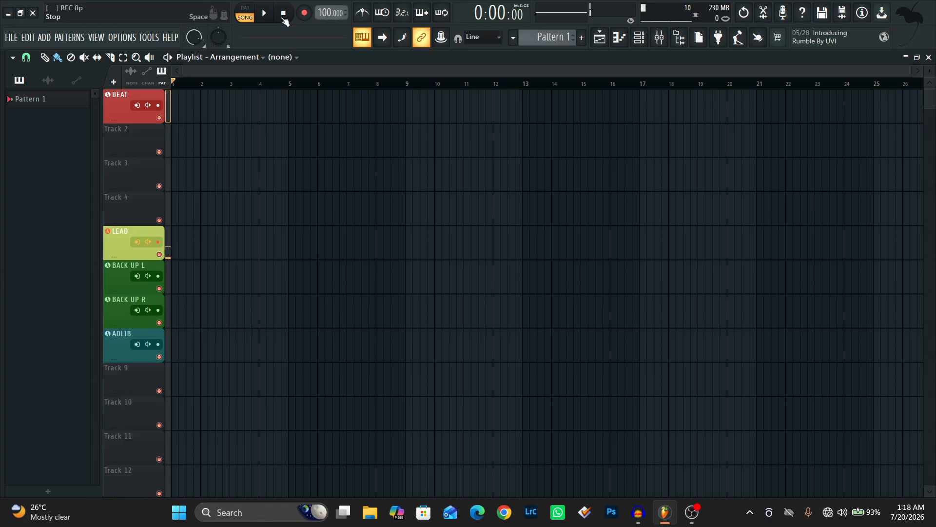
click(304, 13)
click(266, 15)
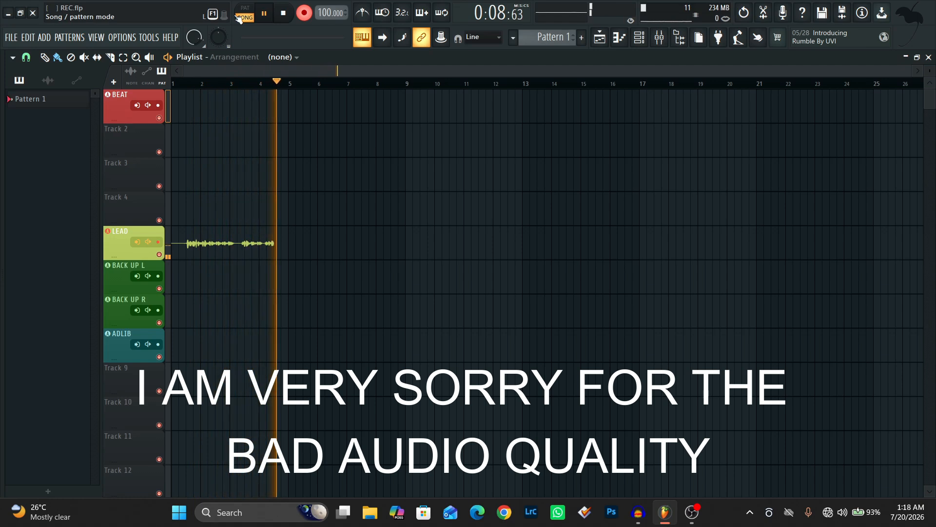
key(space)
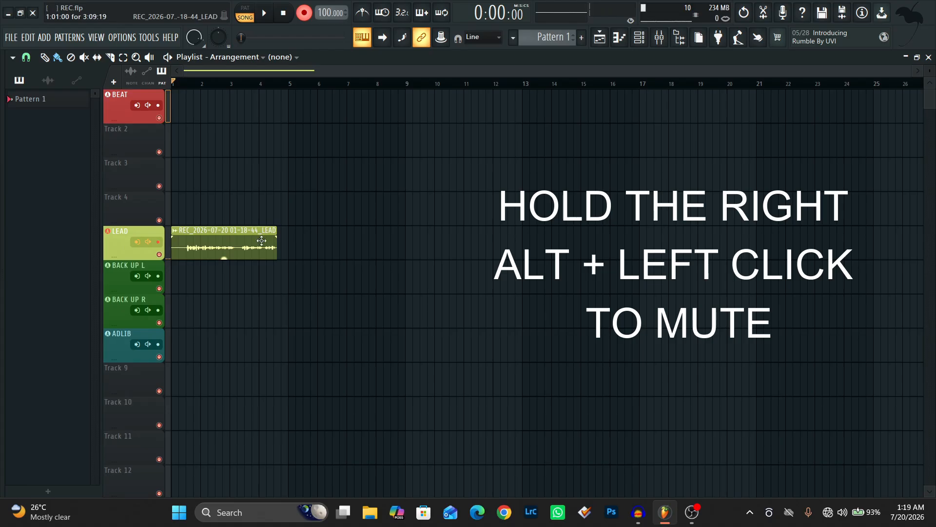
Mute the recorded clip on the LEAD track with the Mute tool and return to the Draw tool
click(84, 57)
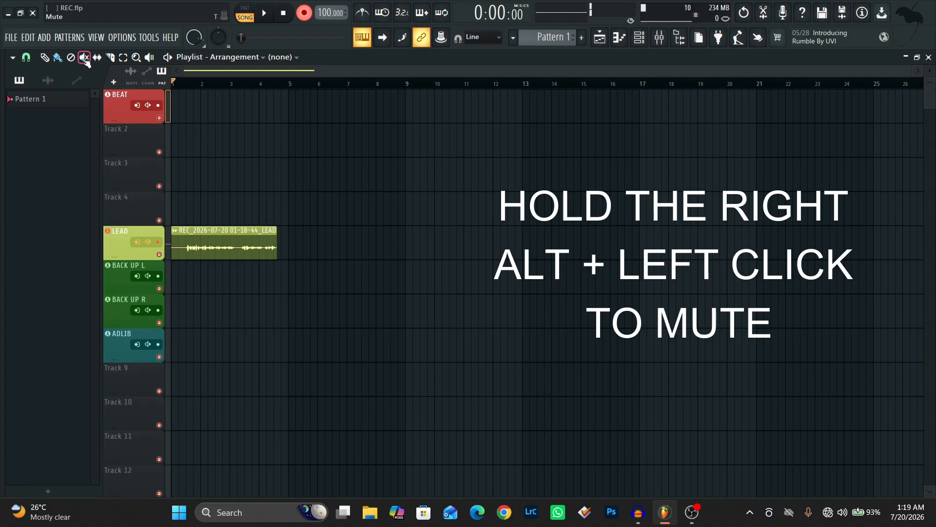
click(221, 238)
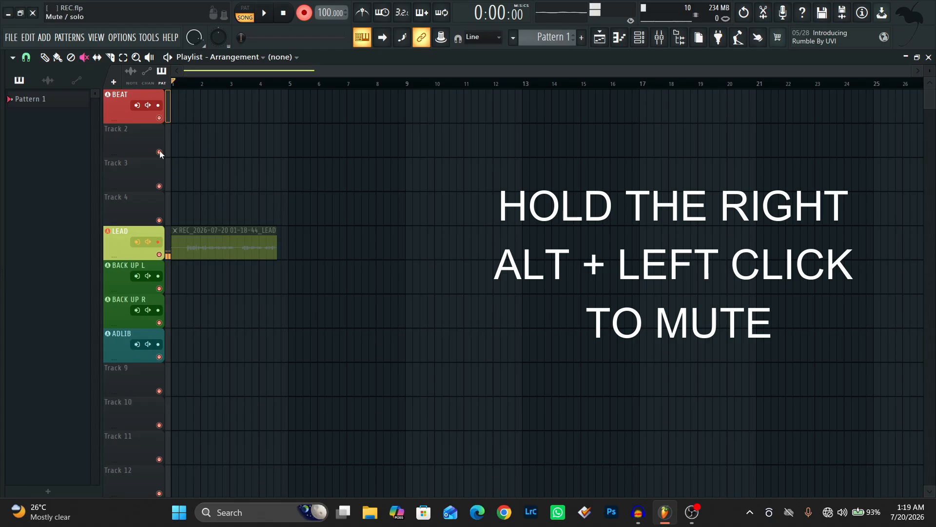
click(44, 57)
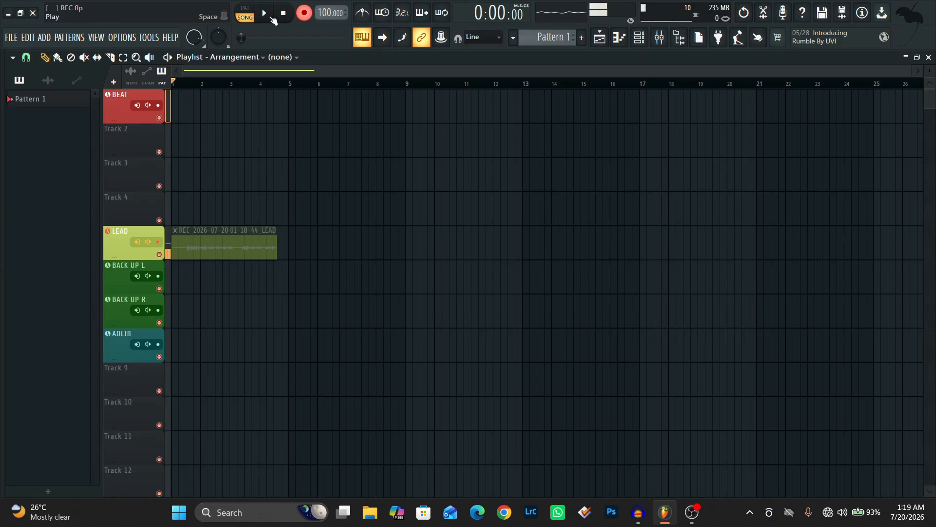
Record two more vocal takes from bar 1 on the LEAD track, stopping playback after each
click(271, 17)
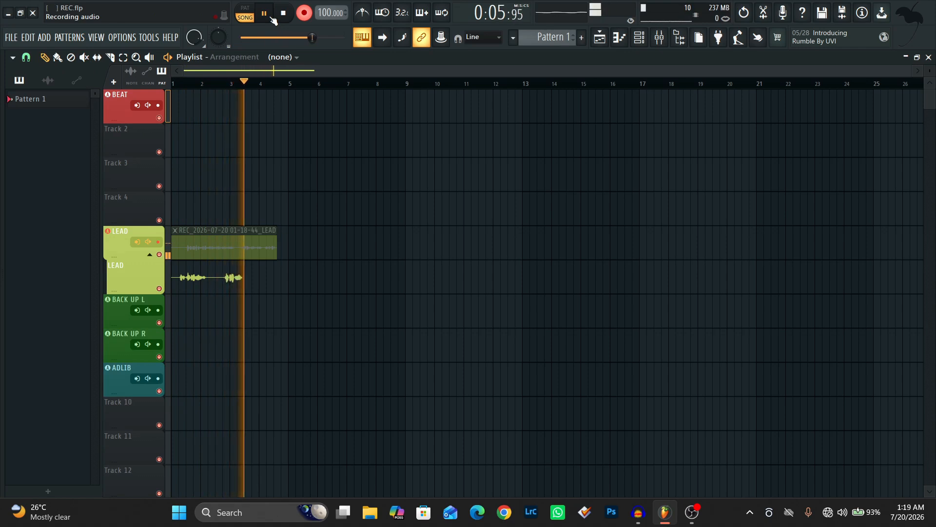
key(space)
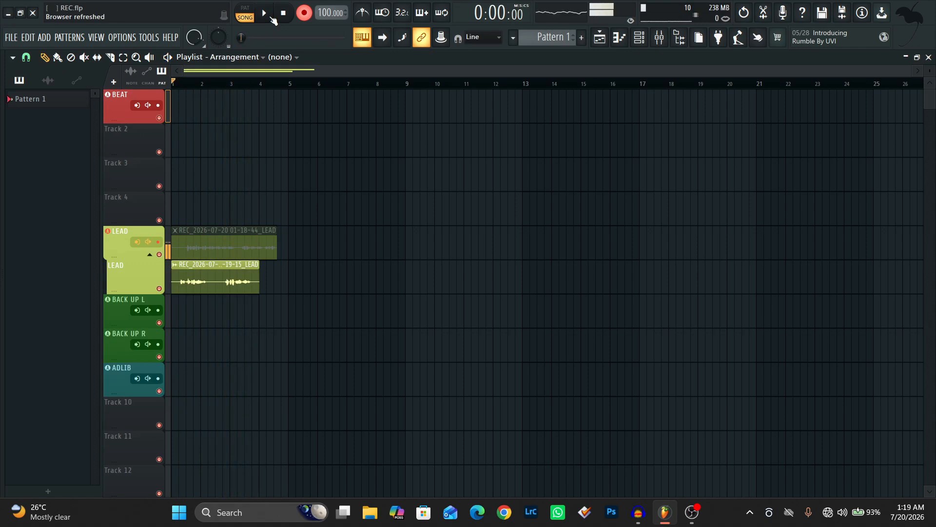
key(space)
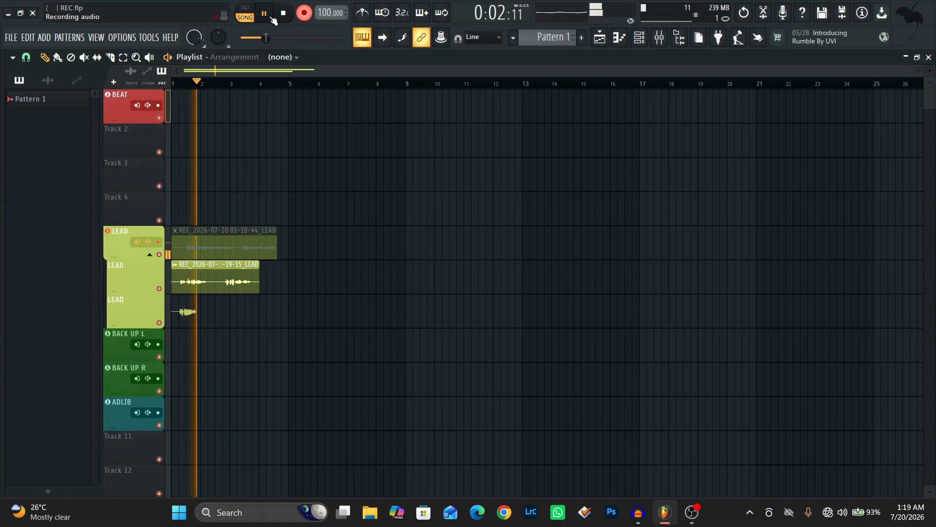
key(space)
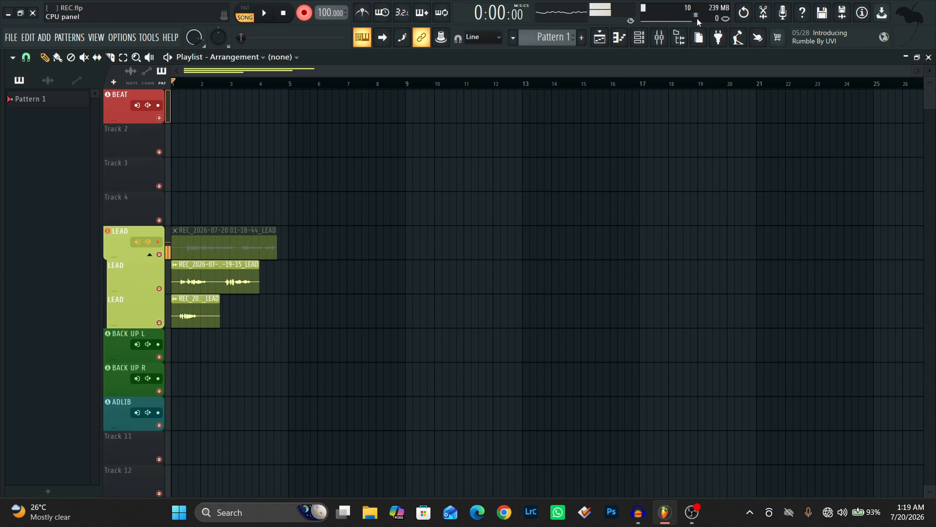
Check the LEAD track's signal and effects in the mixer, and return to the playlist
click(660, 37)
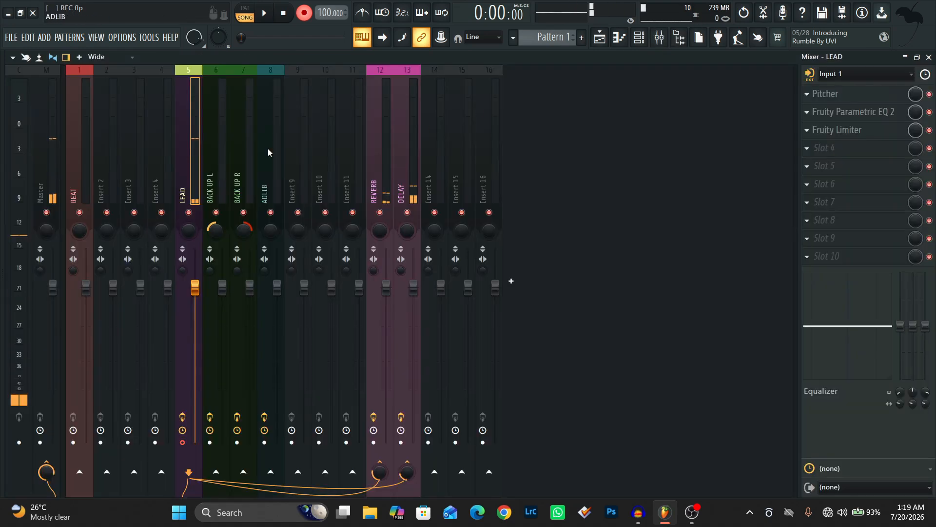
click(600, 39)
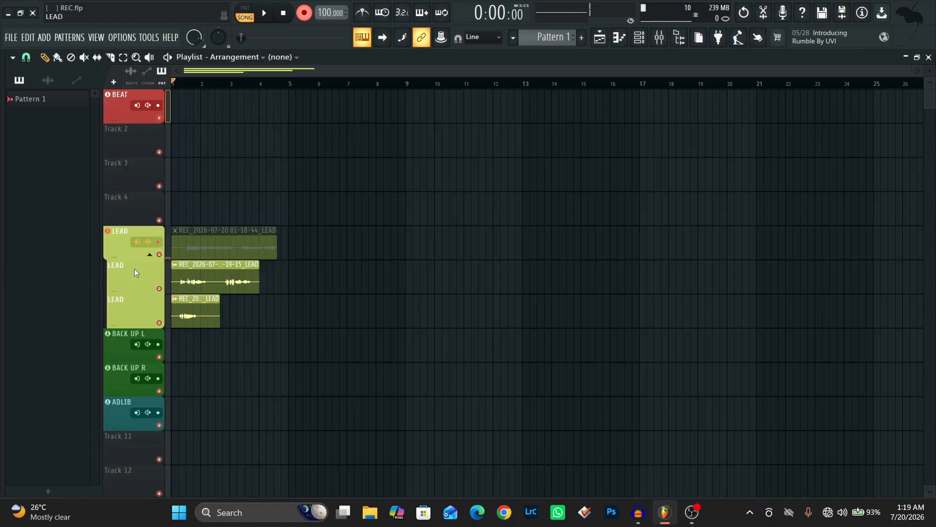
Undo all the recorded LEAD takes until the playlist is empty
key(ctrl+z)
key(ctrl+z)
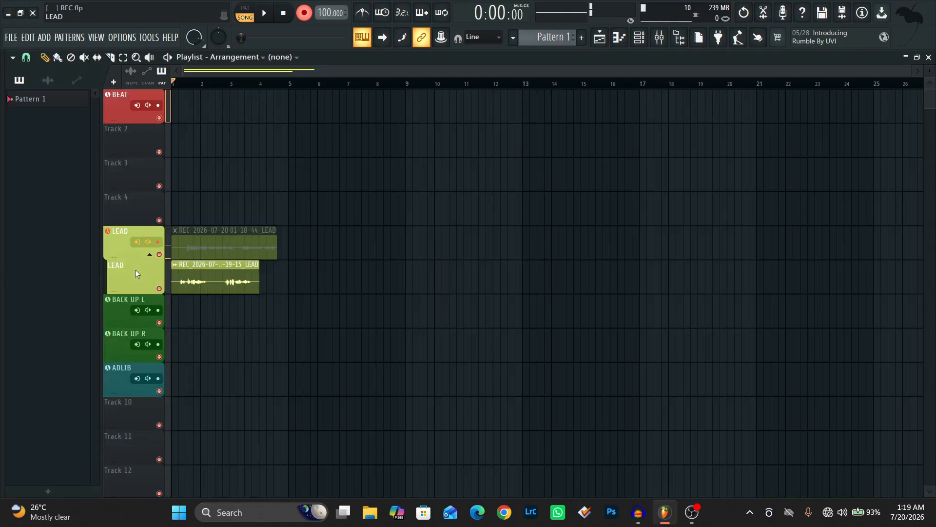
key(ctrl+z)
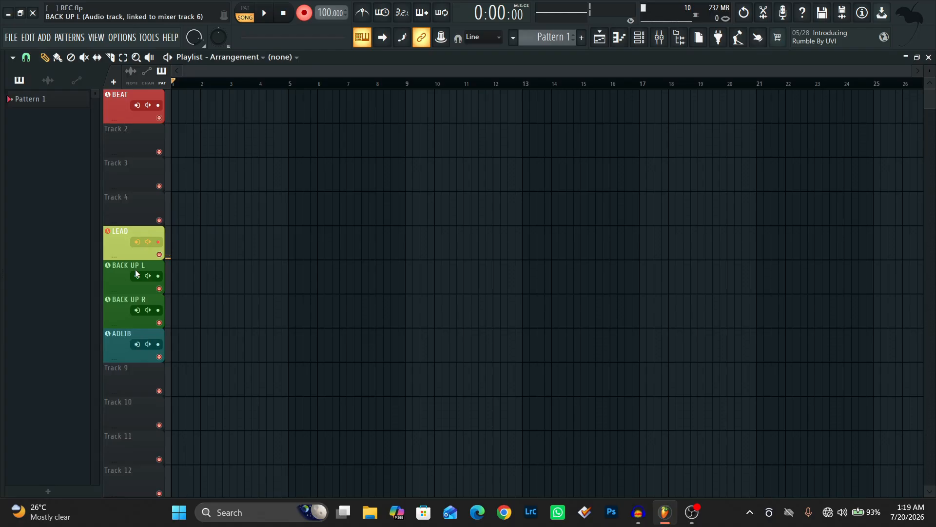
Assign the mono Focusrite USB ASIO Input 1 to BACK UP L and set the LEAD track's input to (none)
click(138, 277)
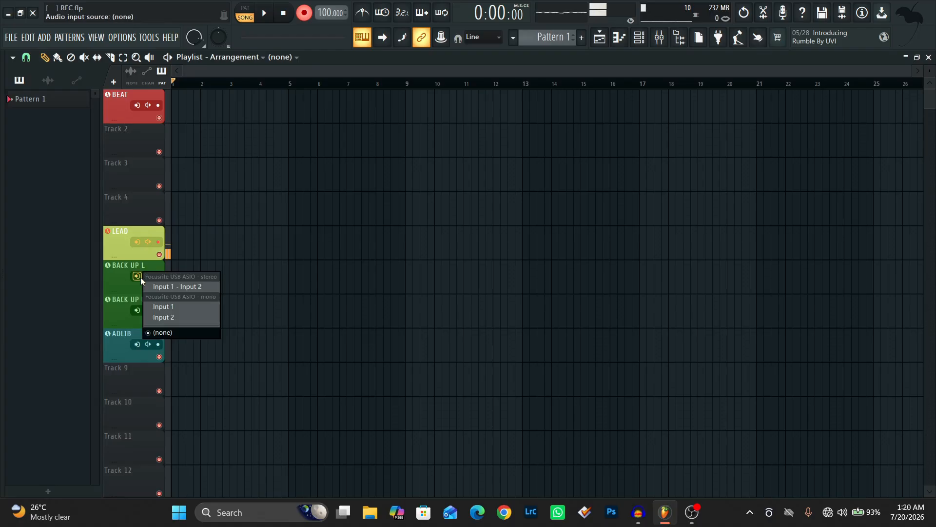
click(154, 306)
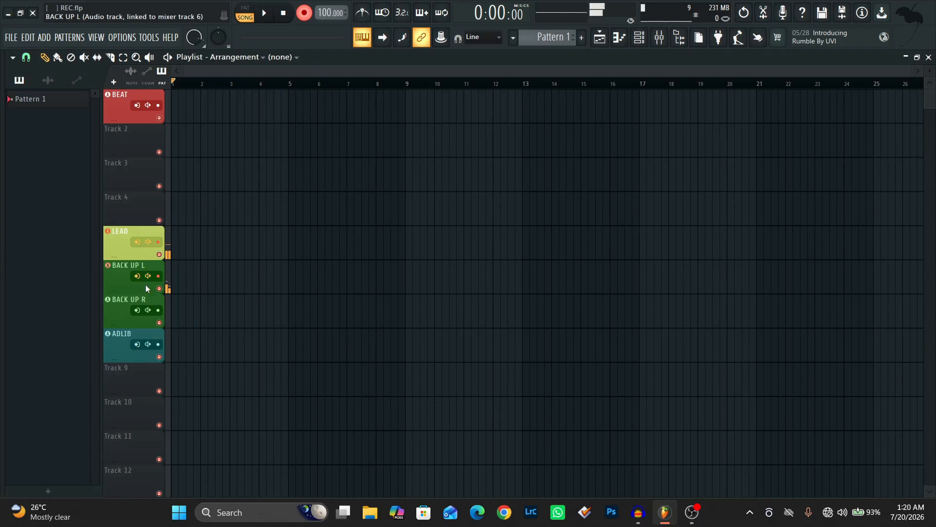
click(137, 242)
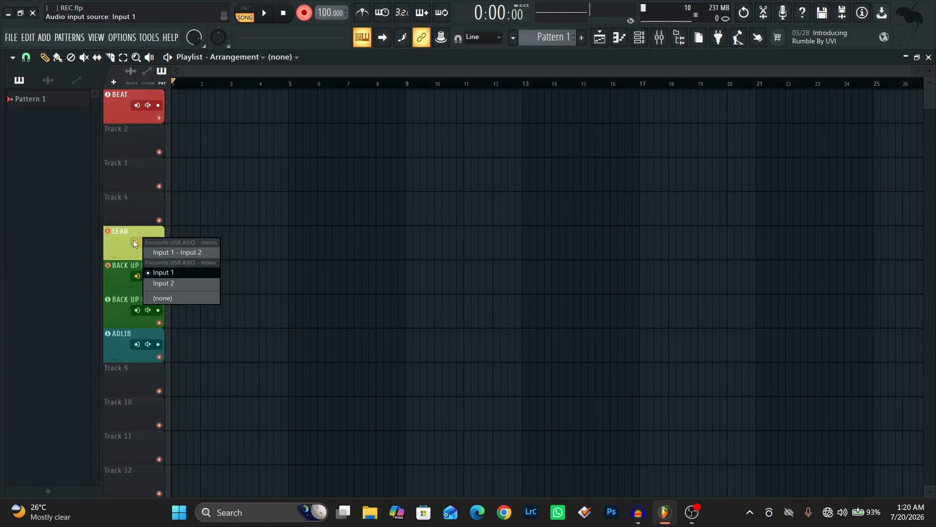
click(155, 298)
Set the BACK UP L playlist track's audio input to (none)
click(138, 276)
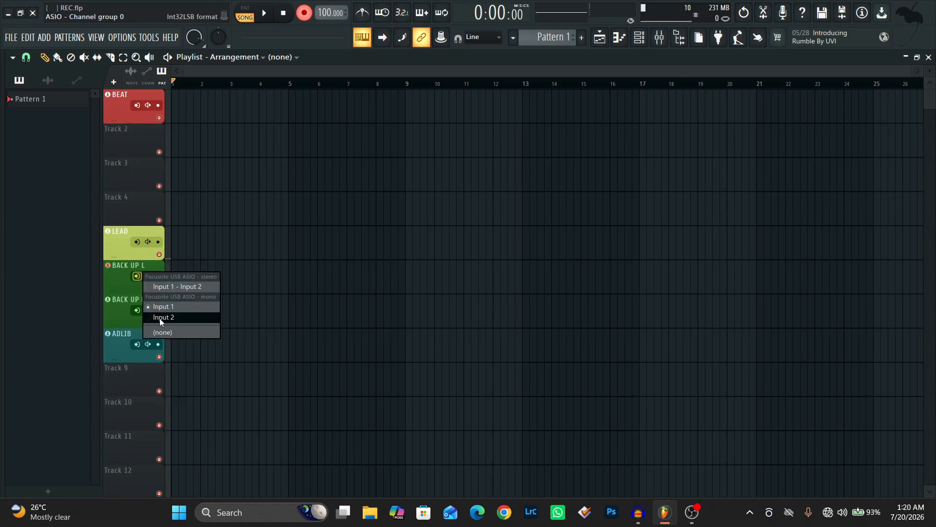
click(159, 318)
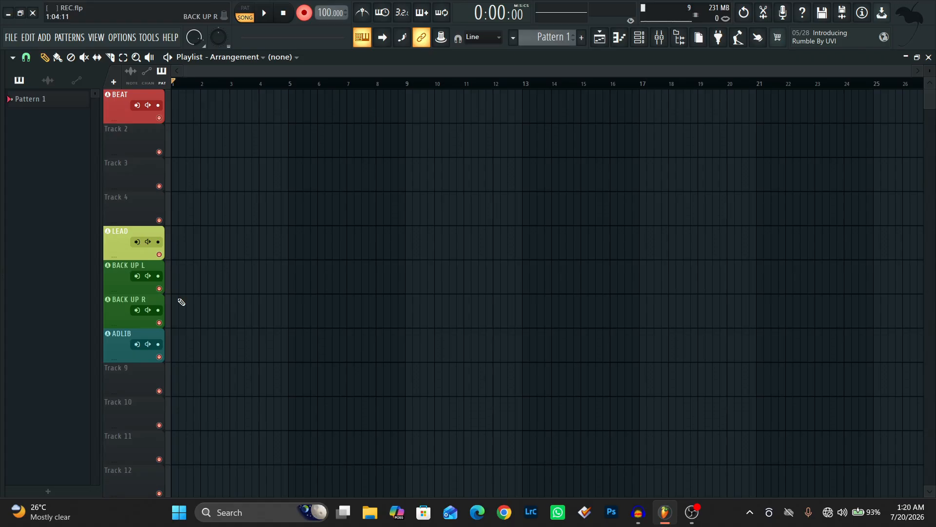
scroll(805, 86, up, 2)
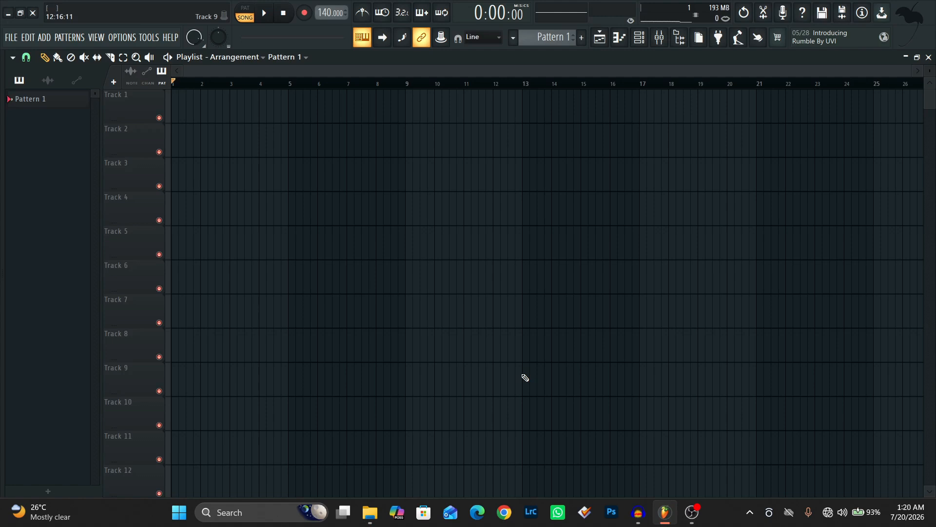
Bring the CARRY ME WAV file from its File Explorer folder onto playlist Track 5 and align the clip's start to bar 1
click(370, 512)
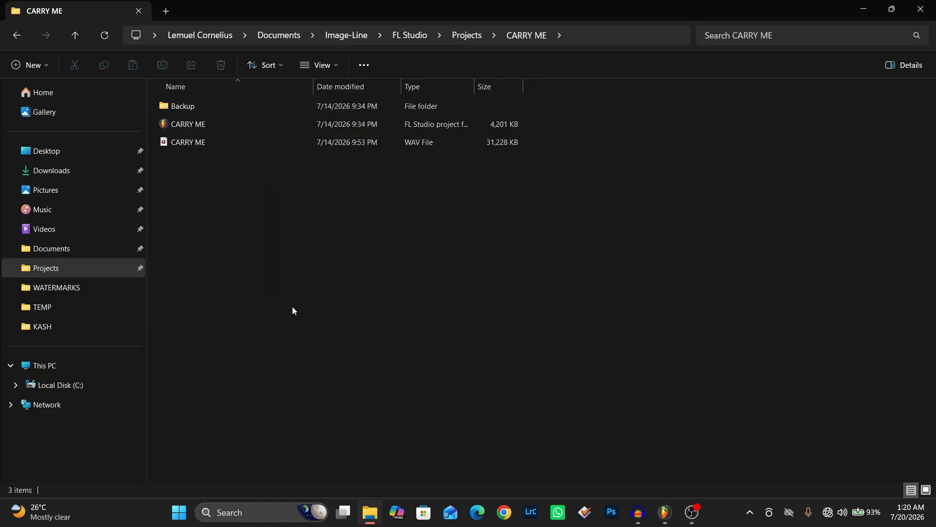
click(223, 144)
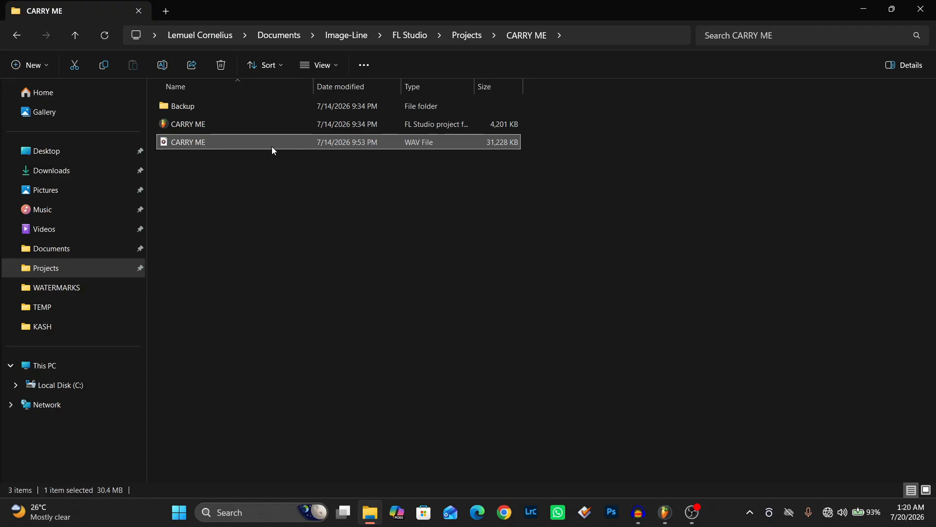
drag(265, 144, 217, 252)
drag(285, 241, 236, 232)
drag(334, 70, 745, 75)
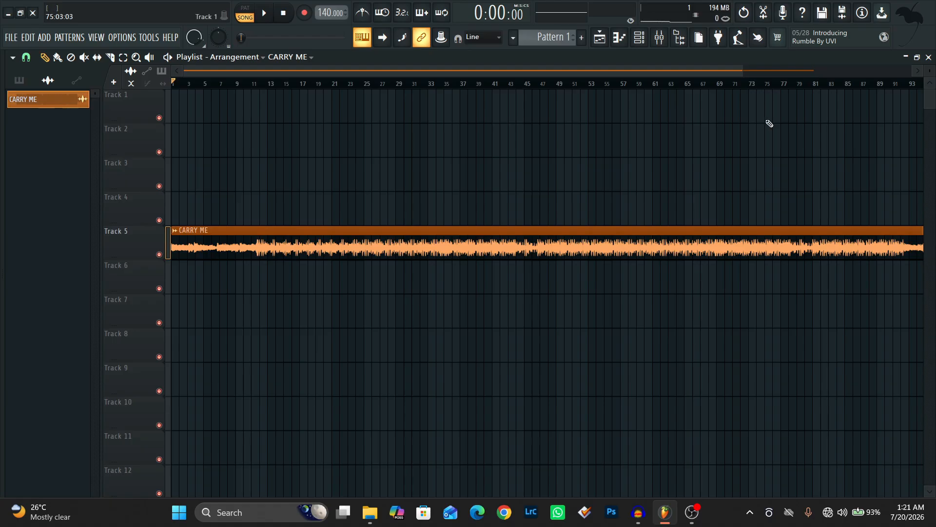
Undo the repositioning and placement of the CARRY ME clip on Track 5
key(ctrl+z)
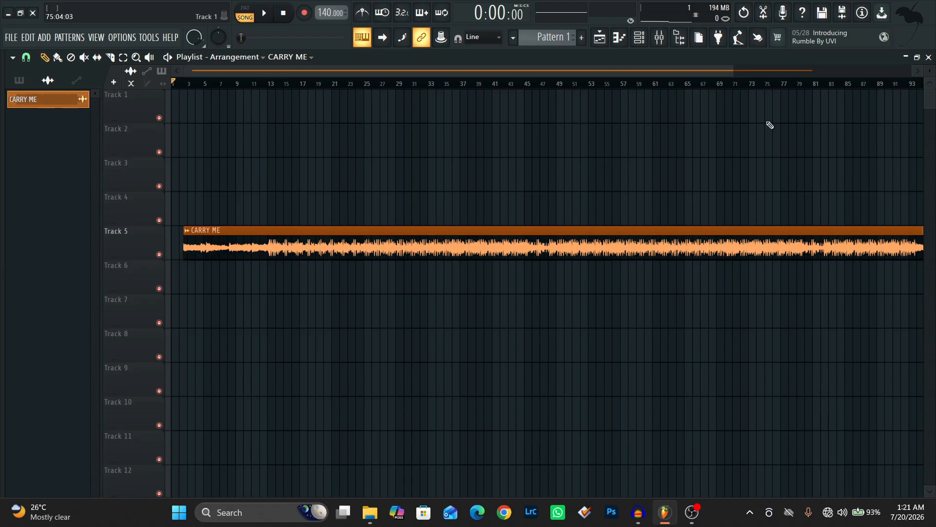
key(ctrl+z)
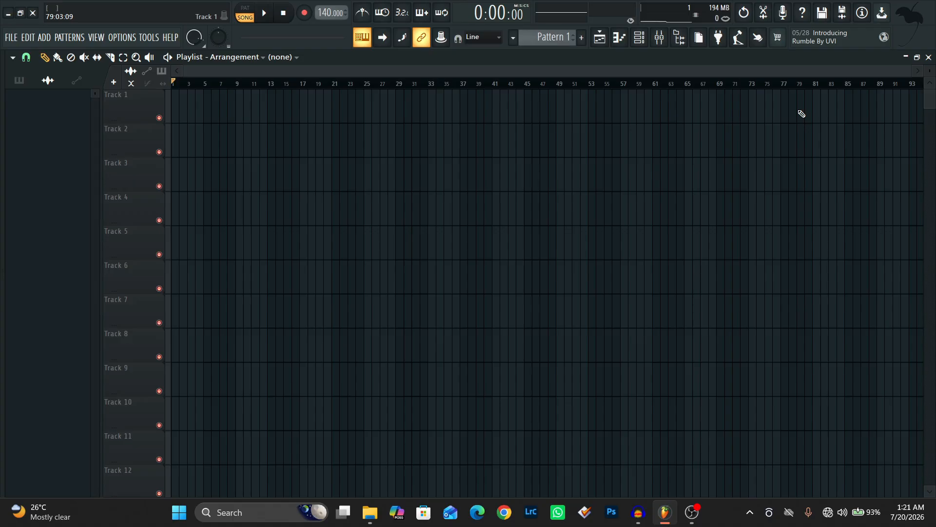
Bring the CARRY ME WAV file from its File Explorer folder onto playlist Track 4 as an audio track
click(372, 511)
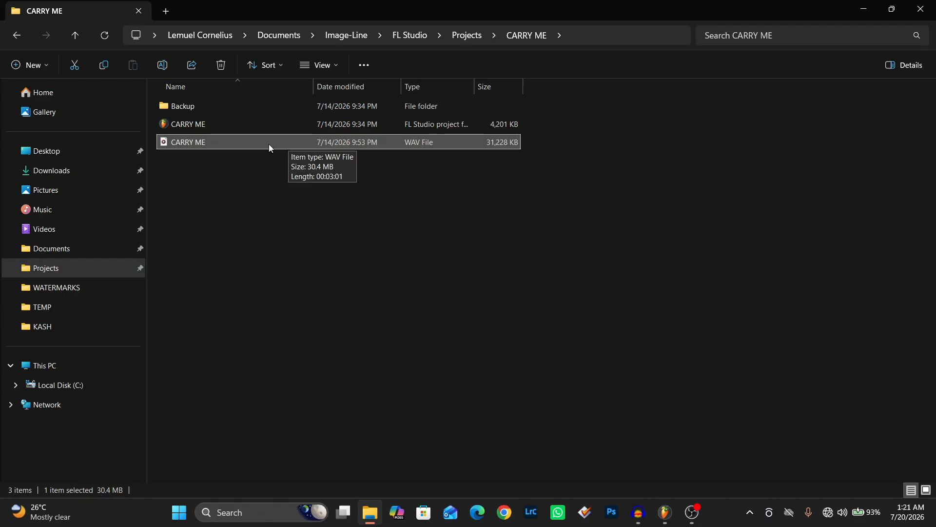
drag(271, 142, 292, 268)
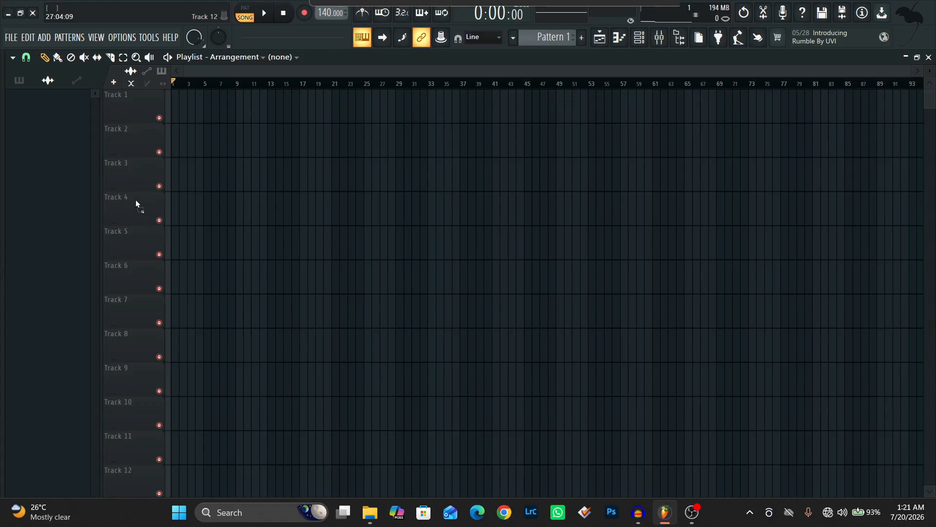
drag(130, 209, 130, 209)
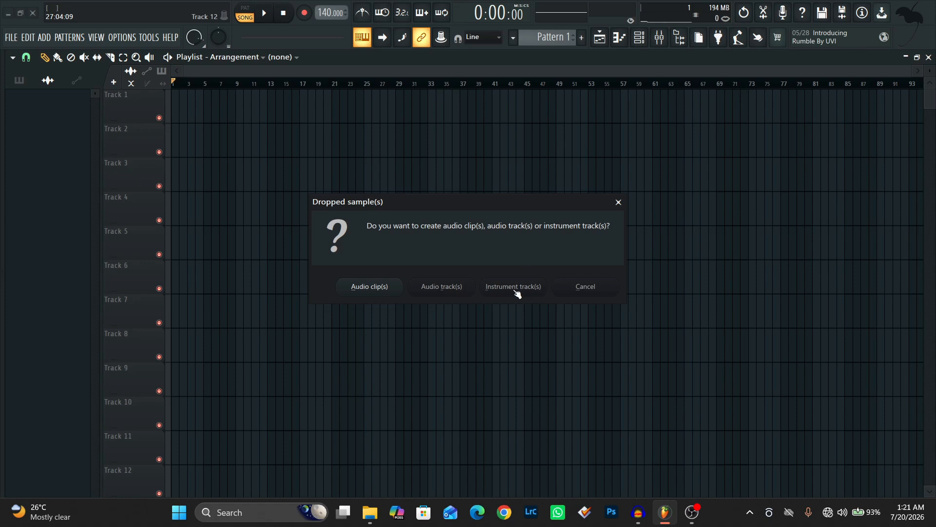
click(454, 294)
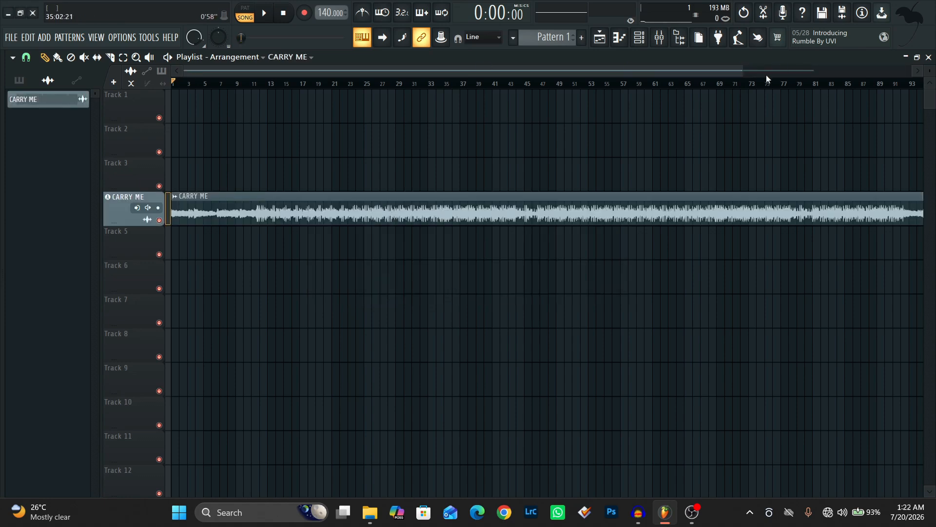
drag(738, 69, 612, 71)
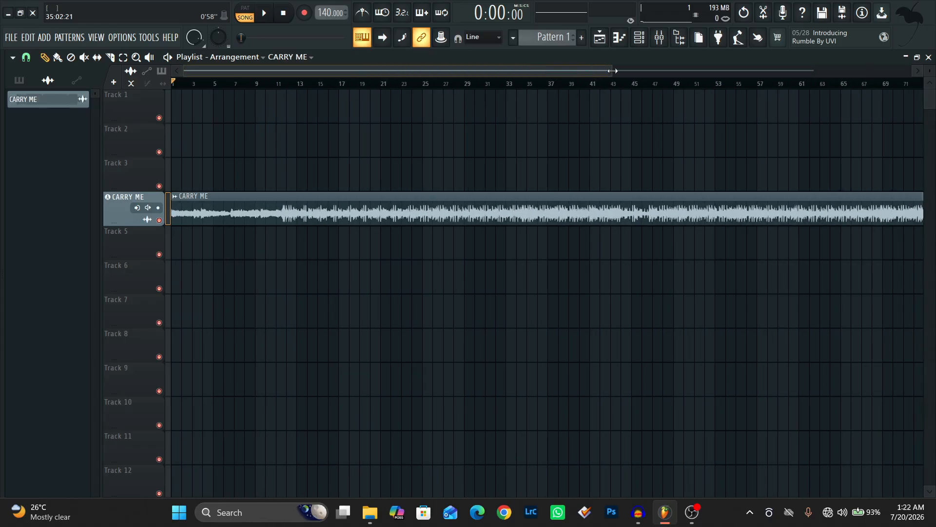
Lower the volume fader of the mixer track linked to CARRY ME and reset it to its default level
click(660, 38)
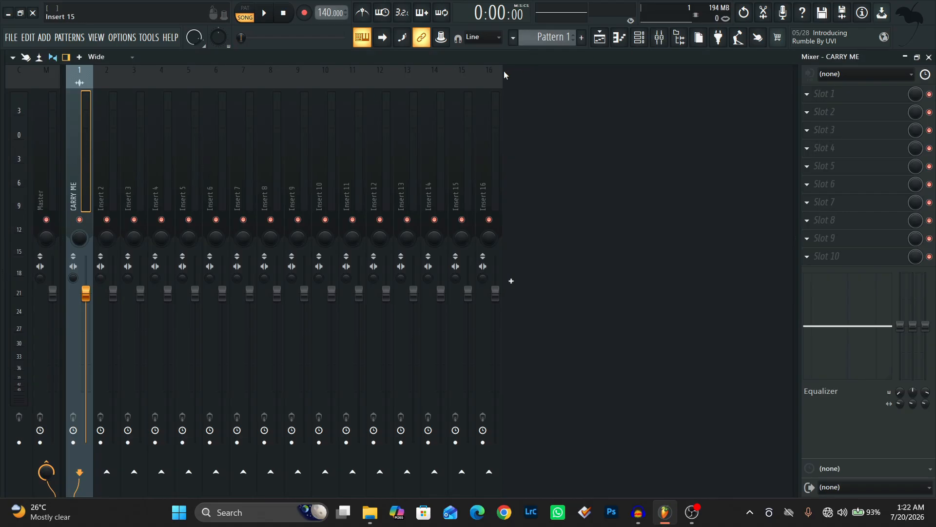
click(601, 38)
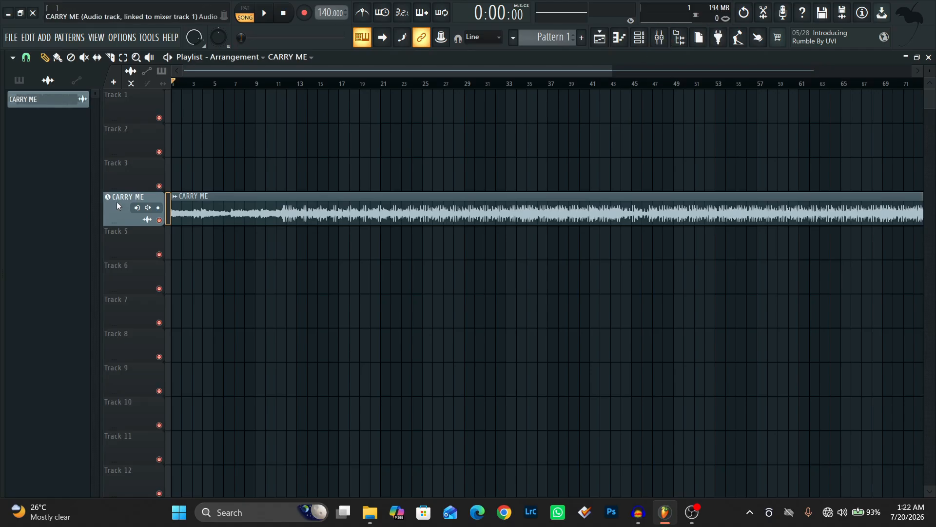
key(F9)
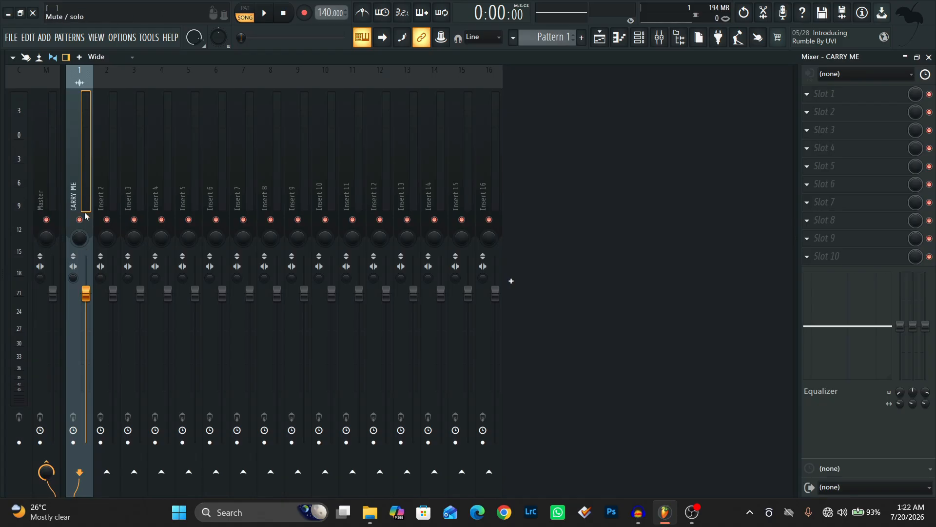
drag(85, 293, 85, 316)
right_click(89, 320)
click(102, 311)
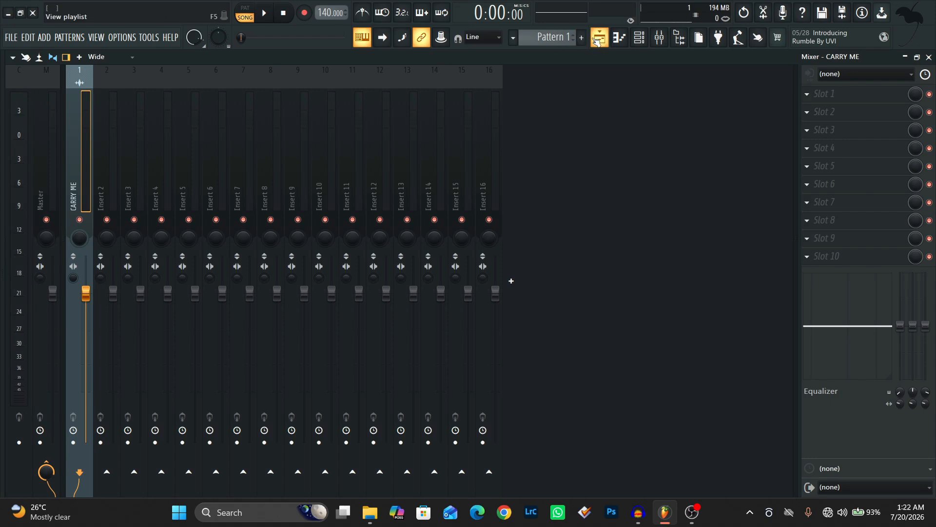
Open the CARRY ME clip's channel settings, try lowering the channel volume, and close the settings
click(600, 37)
double_click(297, 215)
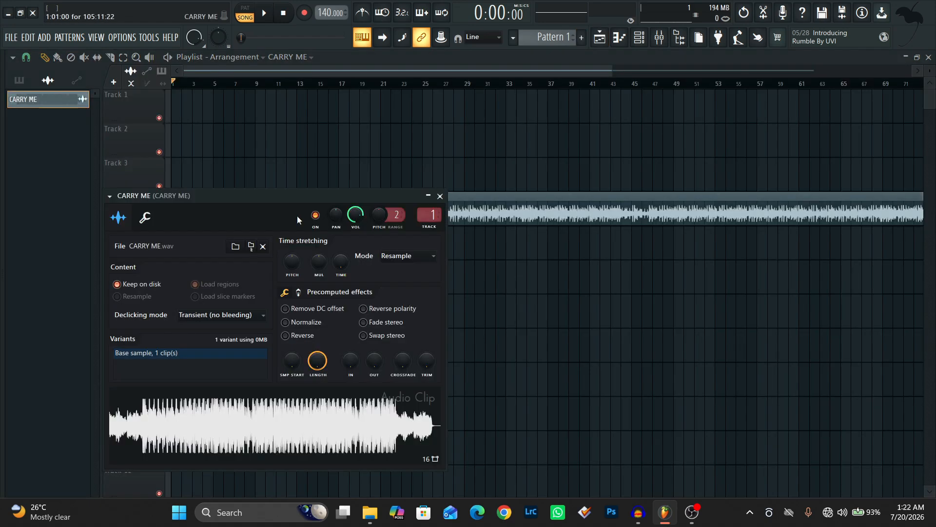
drag(355, 214, 355, 226)
right_click(358, 217)
key(Escape)
click(440, 195)
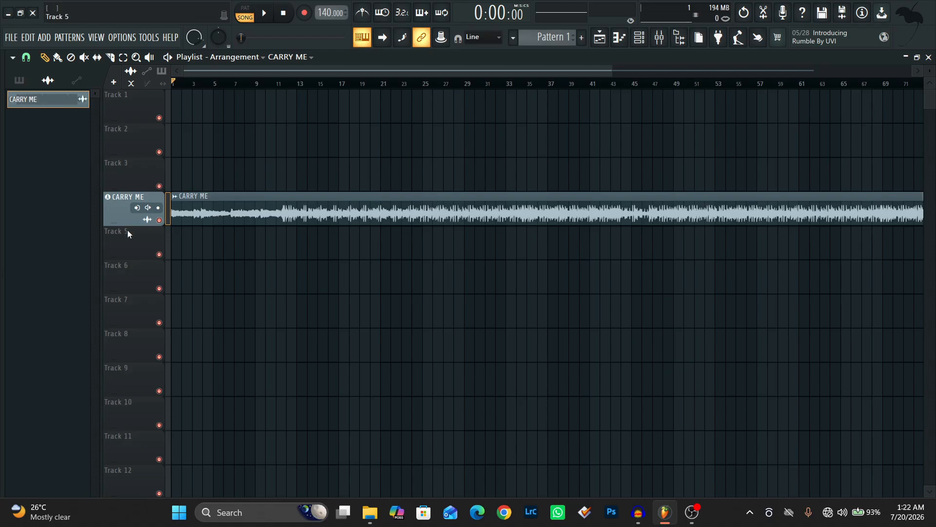
Delete the CARRY ME playlist track together with its associated audio clips and reset its linked mixer track
right_click(119, 218)
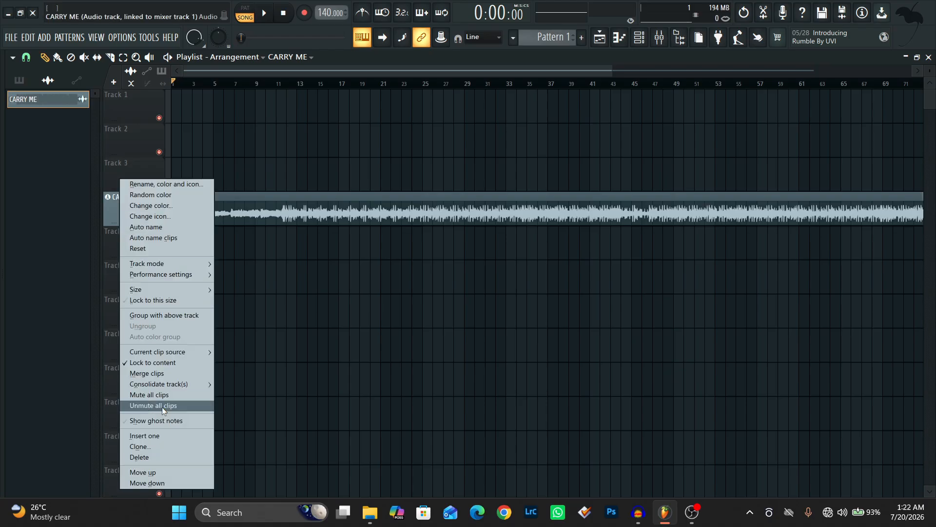
click(147, 457)
click(519, 294)
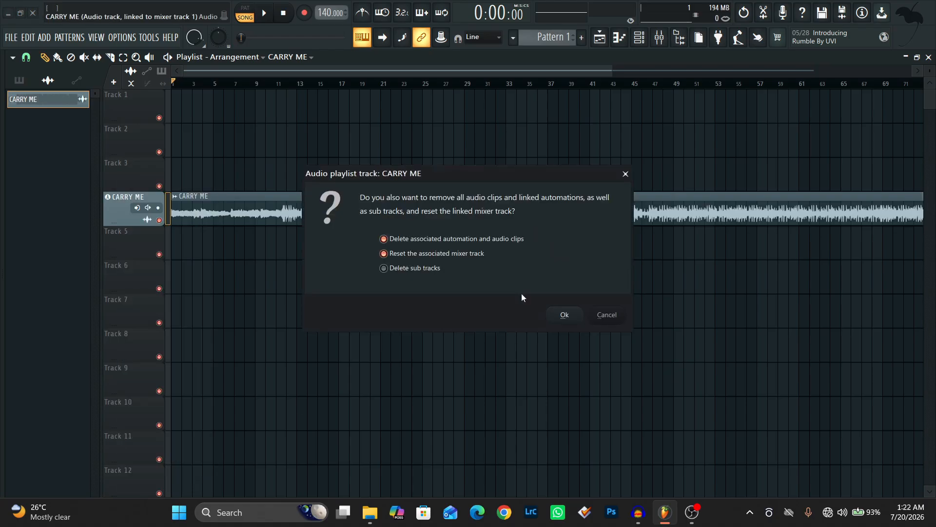
click(562, 315)
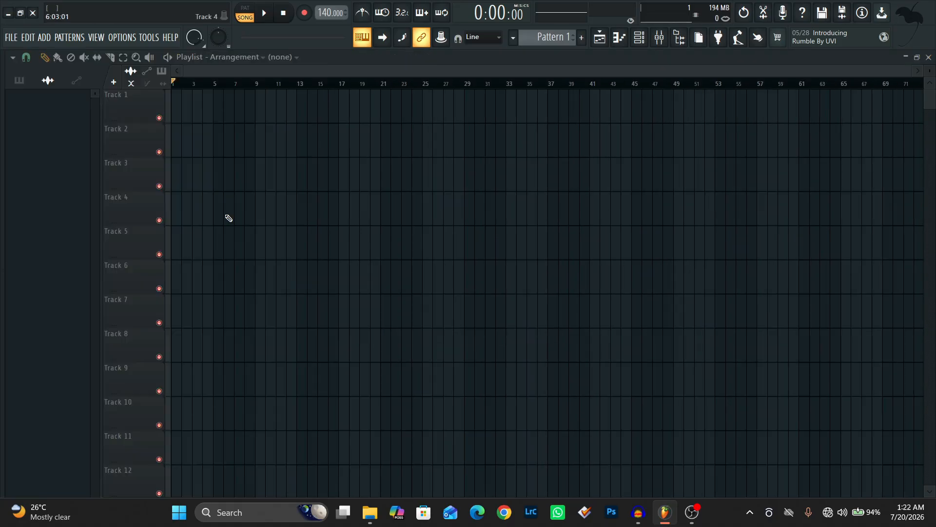
Examine the available input/output devices in the audio settings, including the Focusrite ASIO drivers, and close the settings
mouse_move(1, 247)
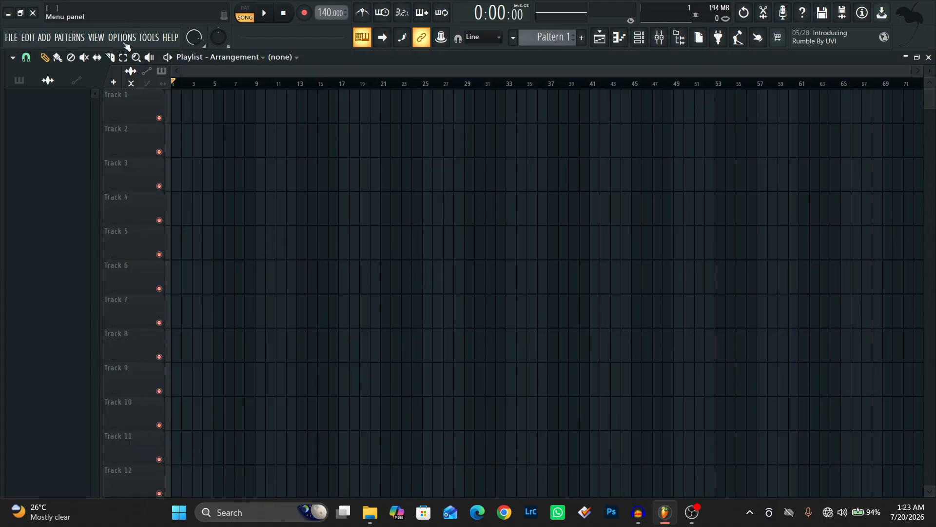
click(122, 38)
click(135, 65)
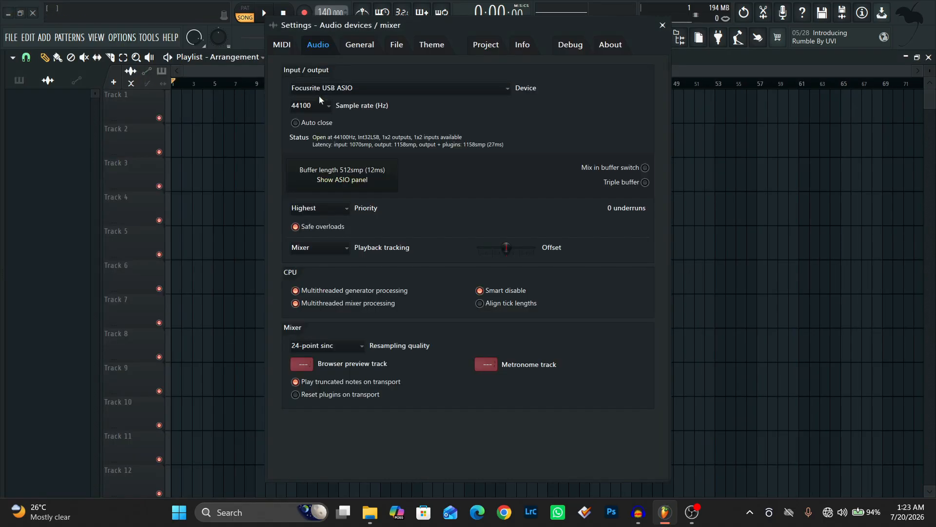
click(329, 88)
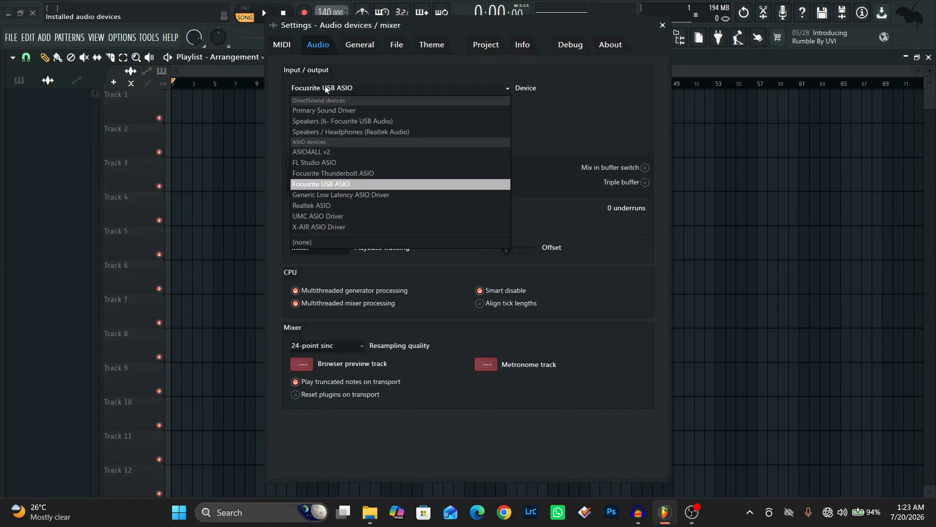
click(346, 169)
click(663, 25)
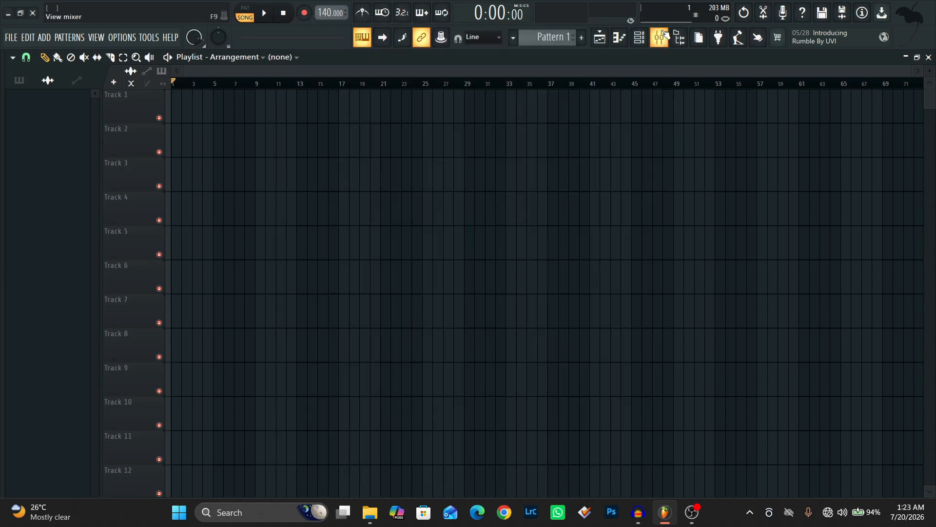
Preview the Ozeba Snare sample from the Cristmas GiveAway Clap folder and open it in a new channel
click(680, 37)
click(77, 234)
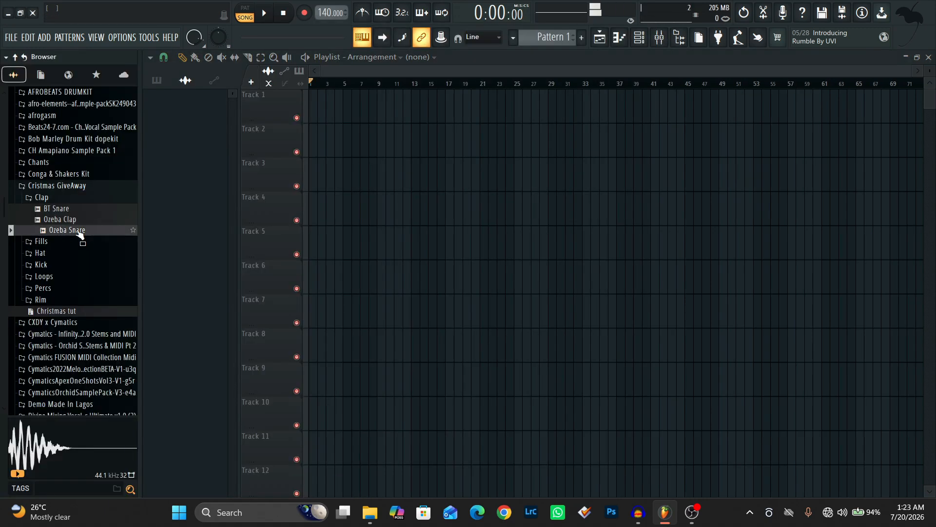
click(77, 234)
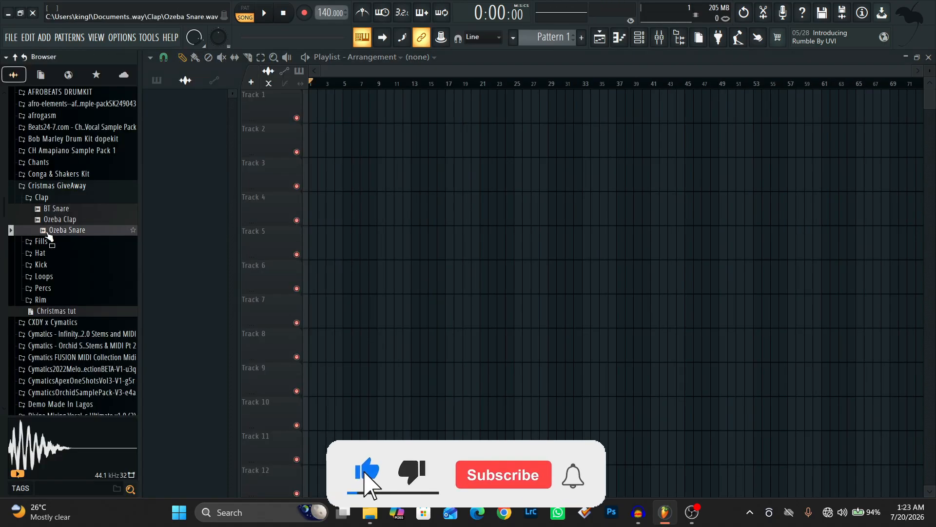
right_click(46, 230)
click(75, 248)
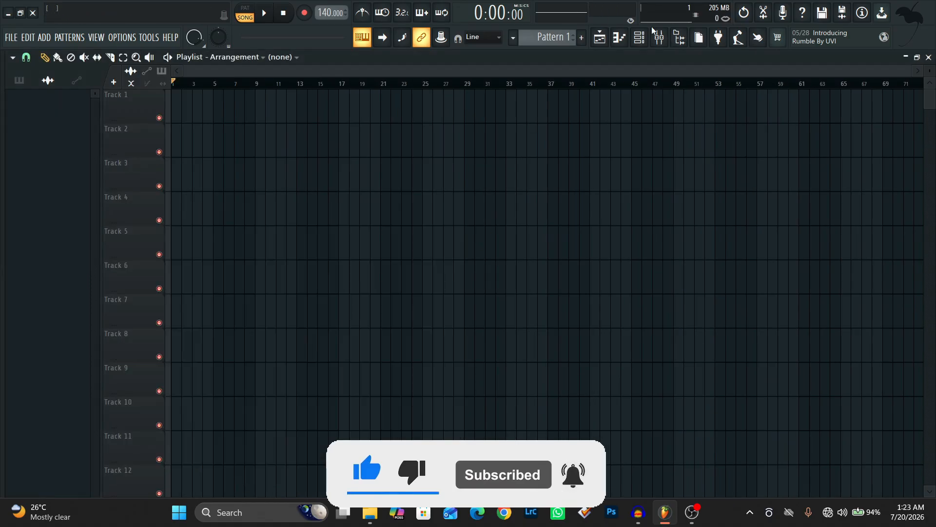
Assign the Ozeba Snare channel to mixer Insert 1
click(639, 38)
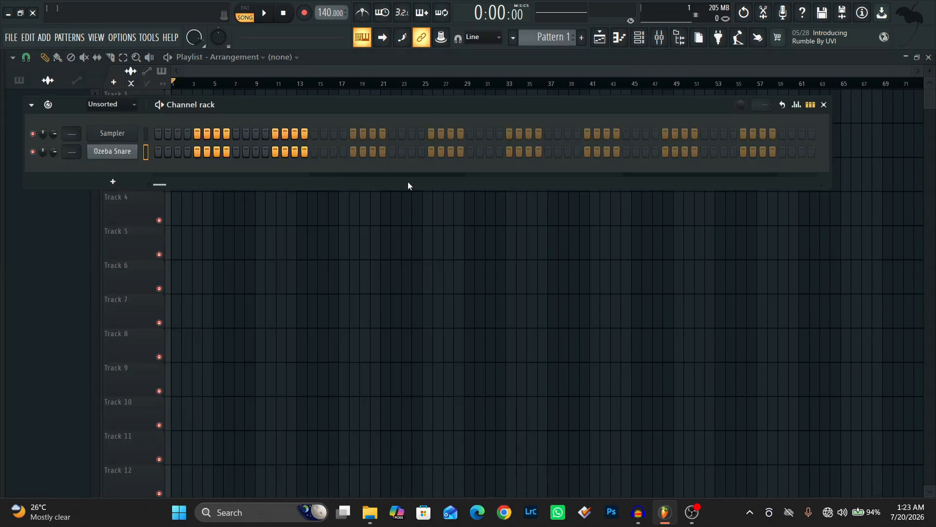
key(F9)
click(95, 155)
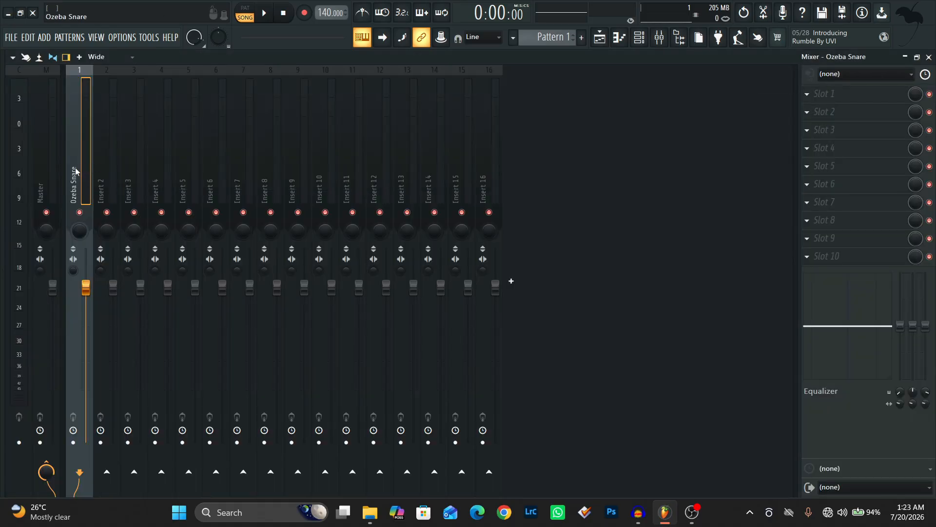
Undo the mixer assignment and addition of the Ozeba Snare channel, and check the channel rack
key(ctrl+z)
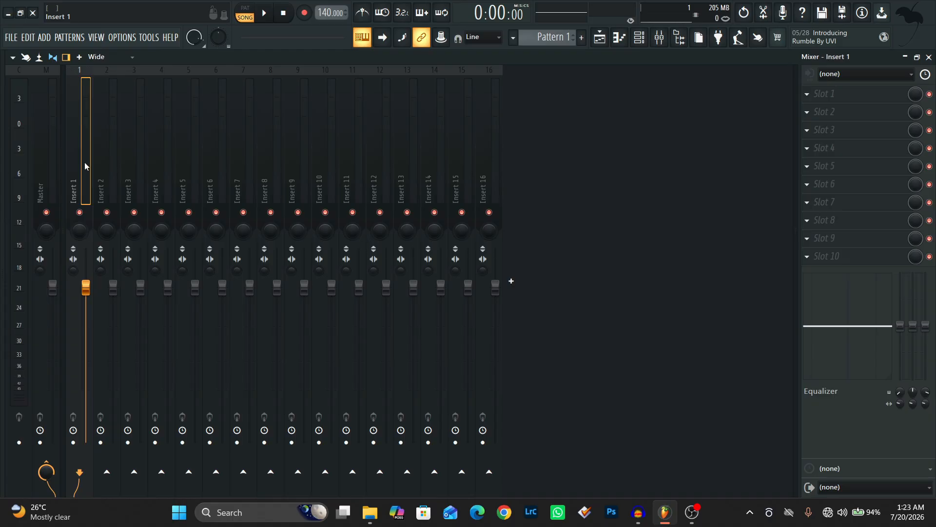
click(639, 39)
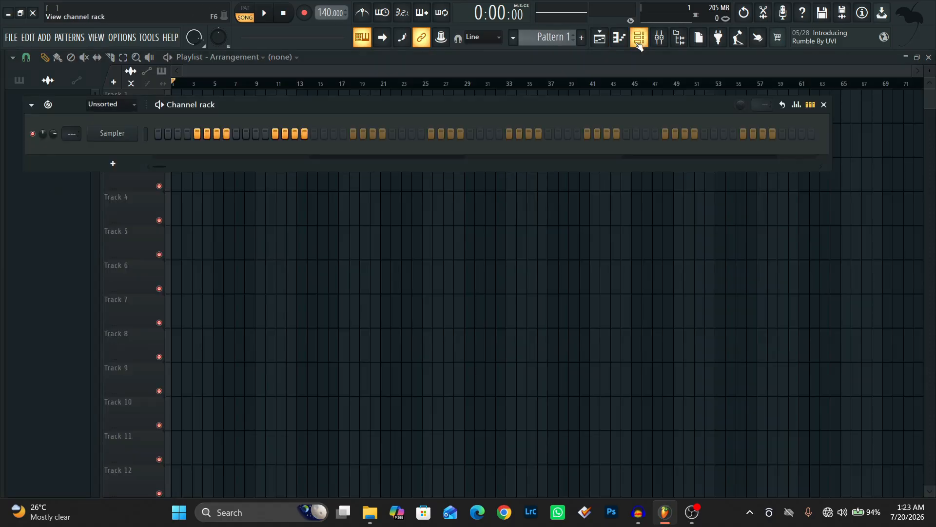
click(639, 41)
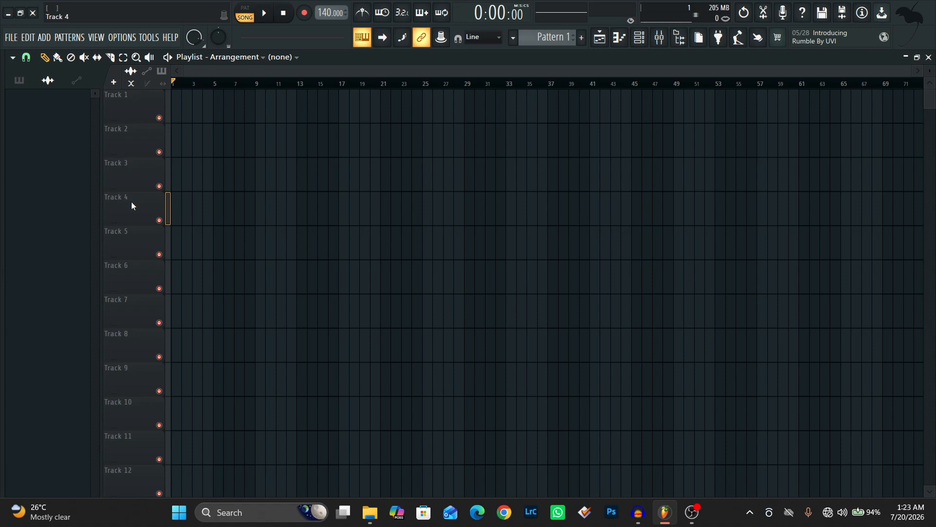
Add the Ozeba Snare sample to playlist Track 4 as an instrument track and check its linked mixer track
mouse_move(1, 225)
click(56, 233)
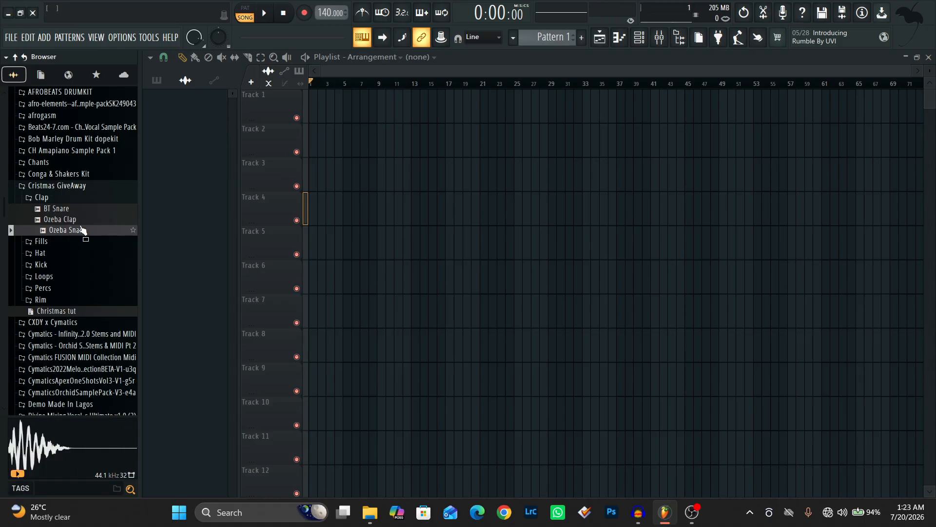
drag(82, 233, 129, 213)
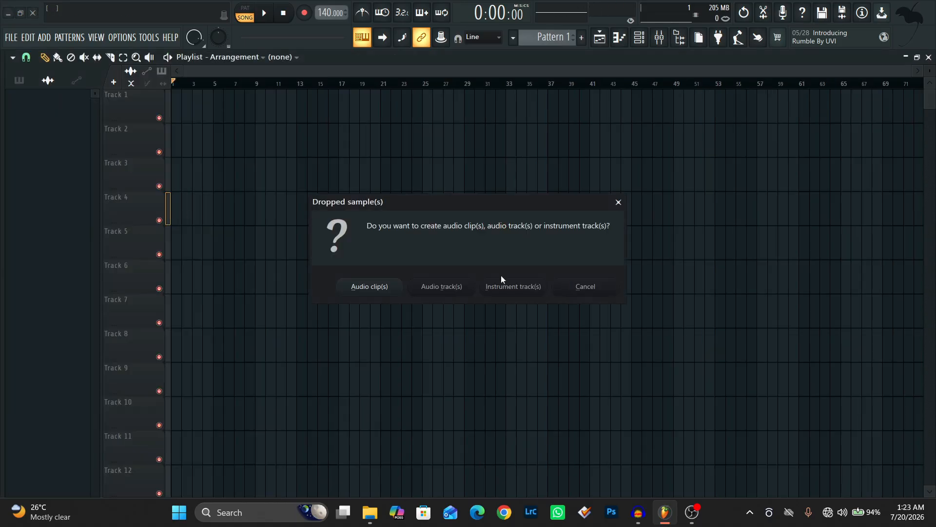
click(514, 286)
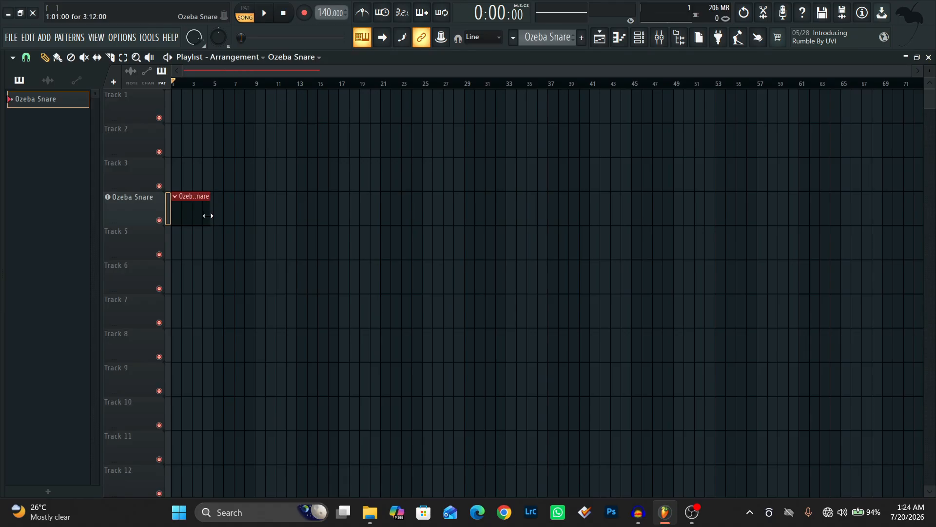
click(660, 40)
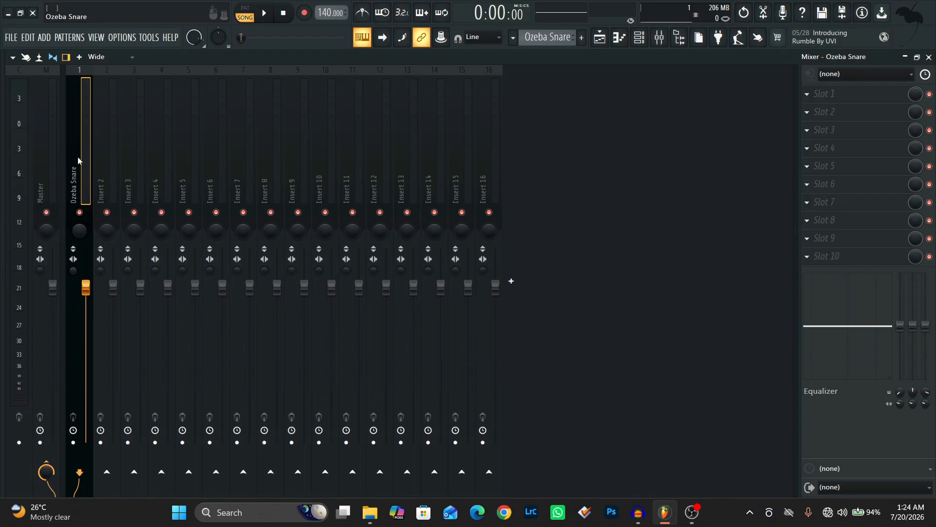
key(F5)
Lower the Ozeba Snare channel volume to about 63% in its channel settings, reset it, and close the settings
click(127, 206)
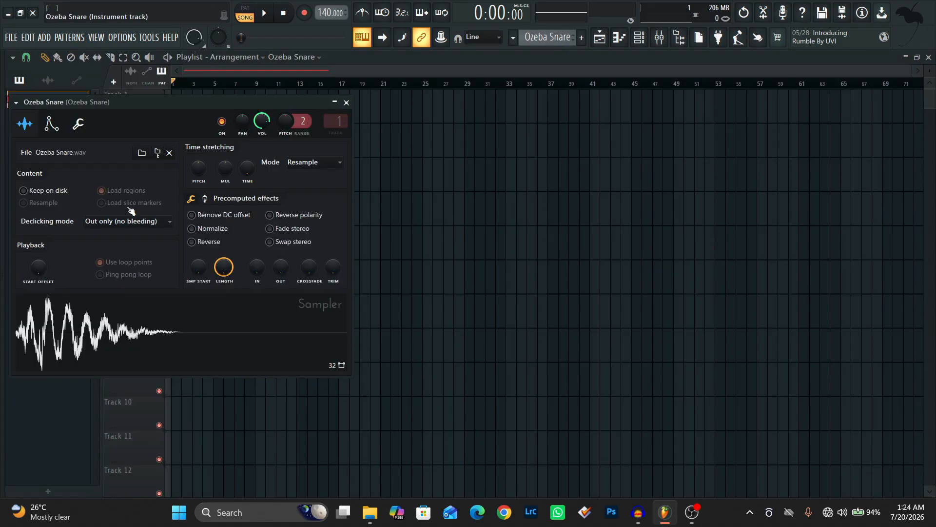
drag(184, 99, 350, 106)
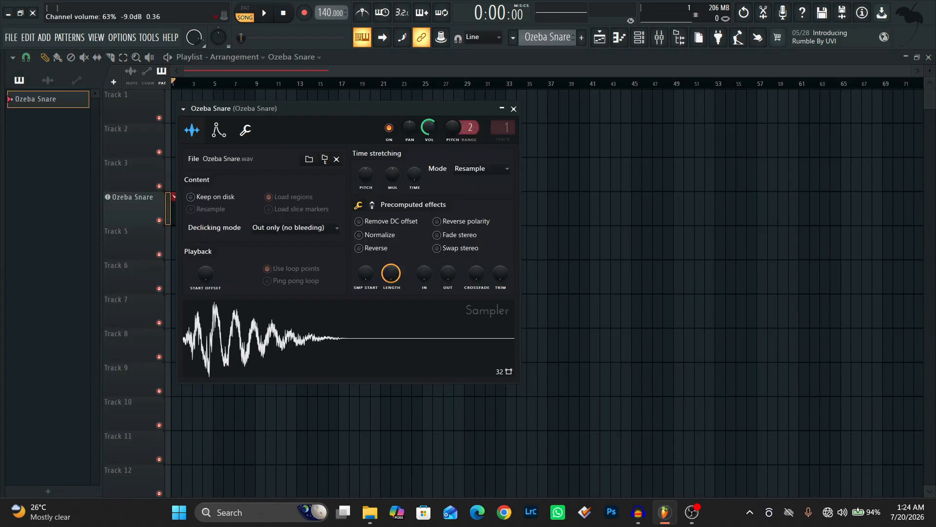
drag(430, 127, 431, 129)
right_click(432, 128)
click(450, 134)
click(515, 109)
Open the Ozeba Clap sample in a new channel and dismiss its channel settings window
right_click(79, 223)
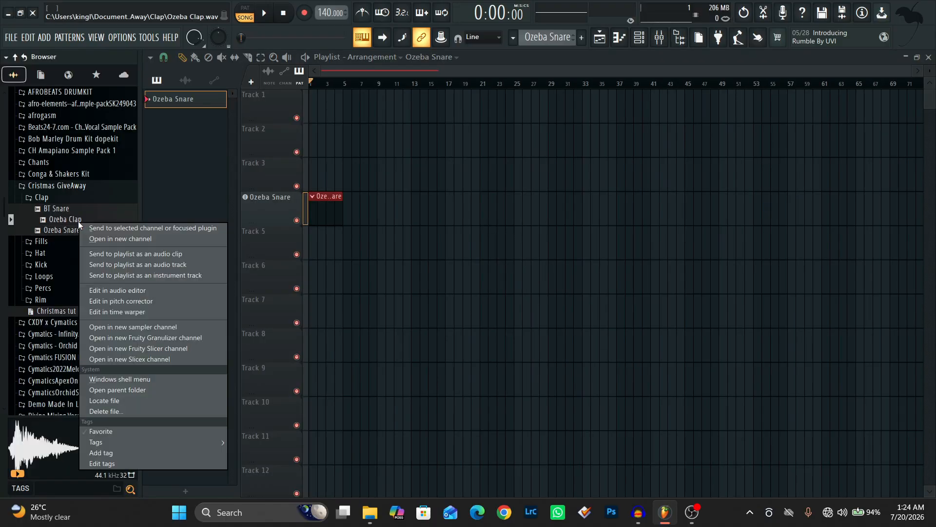
click(98, 240)
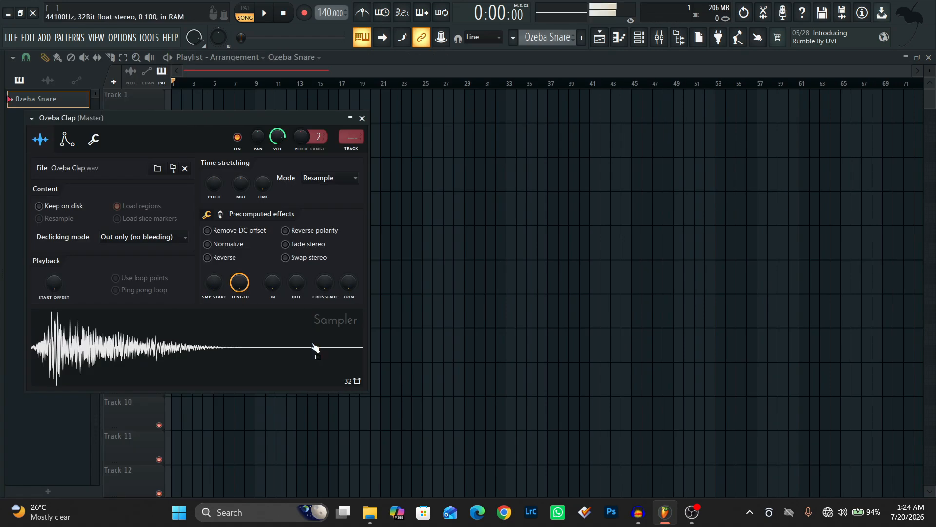
click(351, 119)
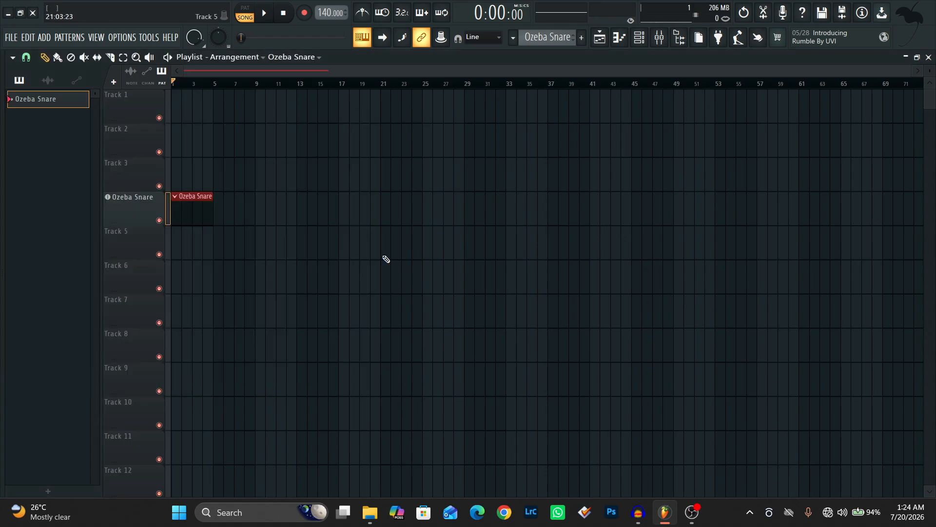
Add the Ozeba Clap sample to playlist Track 5 as an instrument track and extend its clip to bar 5
mouse_move(63, 223)
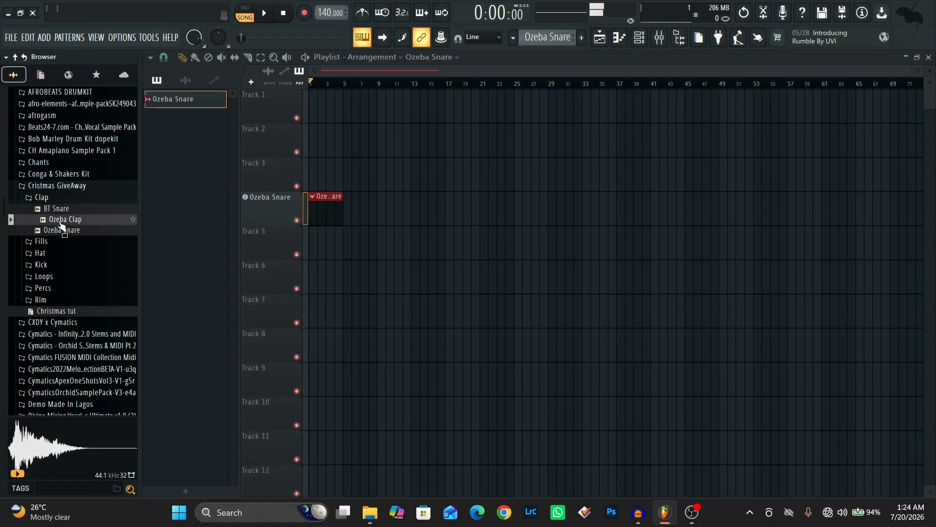
drag(66, 222, 189, 245)
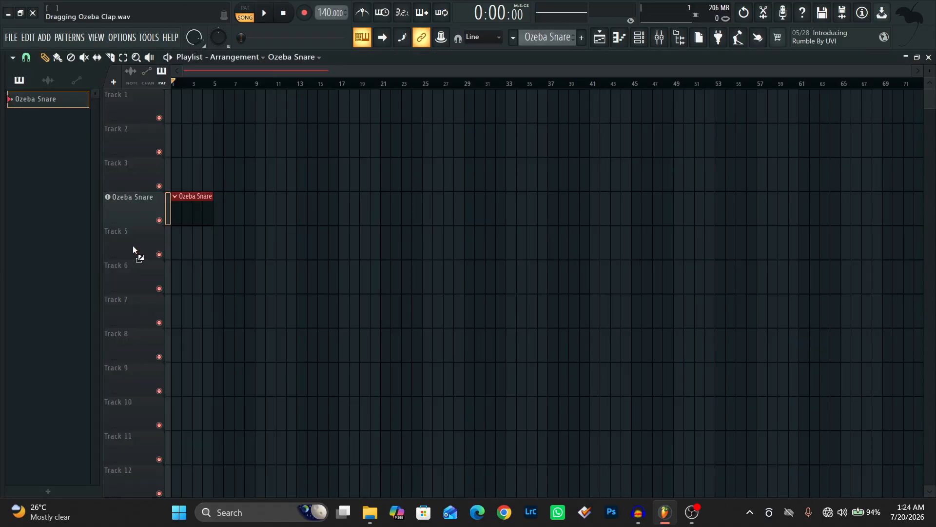
drag(129, 245, 130, 237)
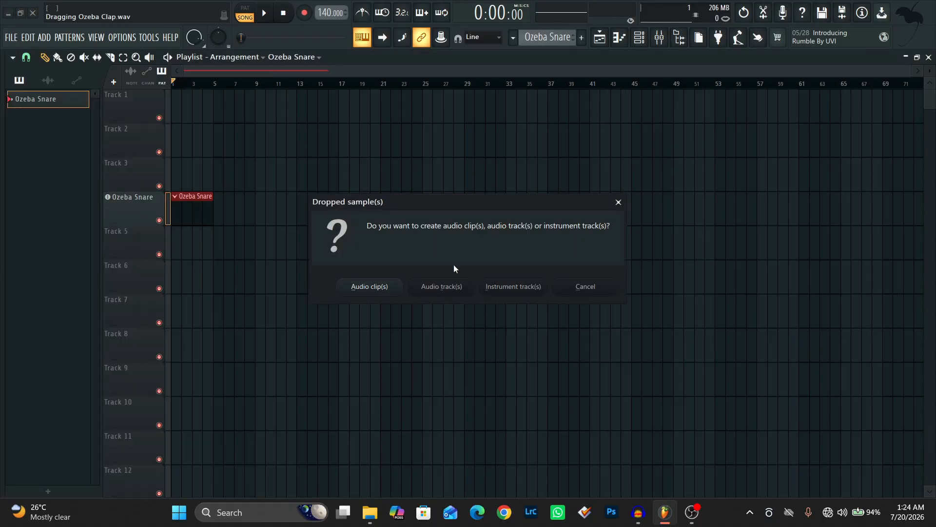
click(524, 293)
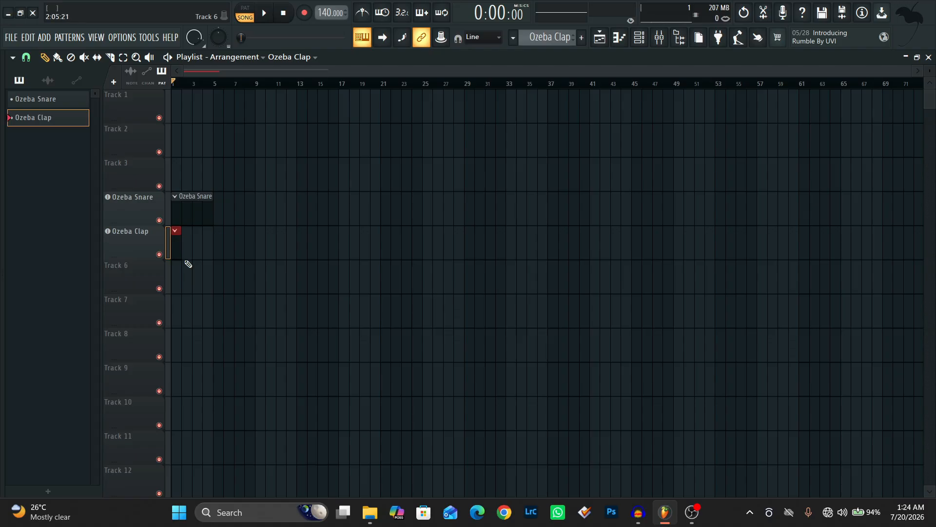
drag(198, 257, 215, 255)
drag(909, 71, 793, 73)
Preview the Crash Out and Log Snare 2 samples in the Extras folder of the Nwanne Compilation pack
mouse_move(7, 258)
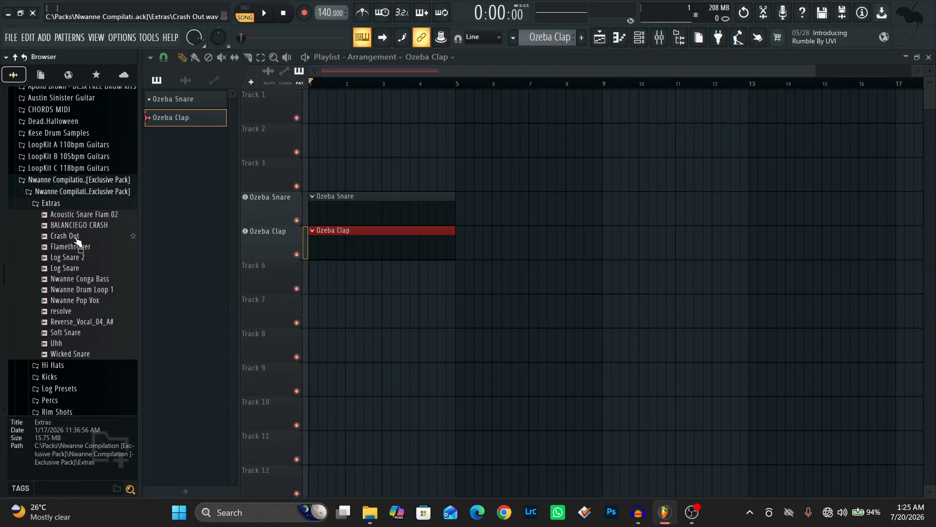
click(76, 236)
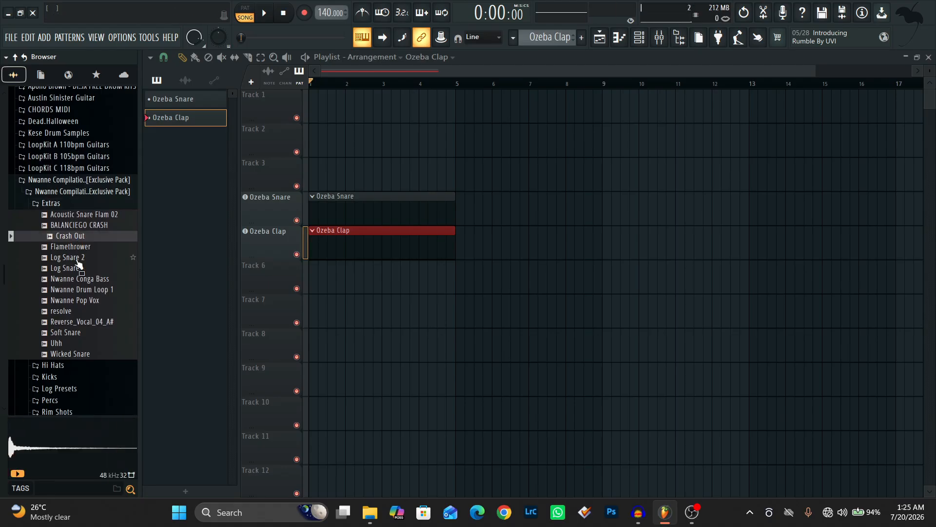
click(81, 258)
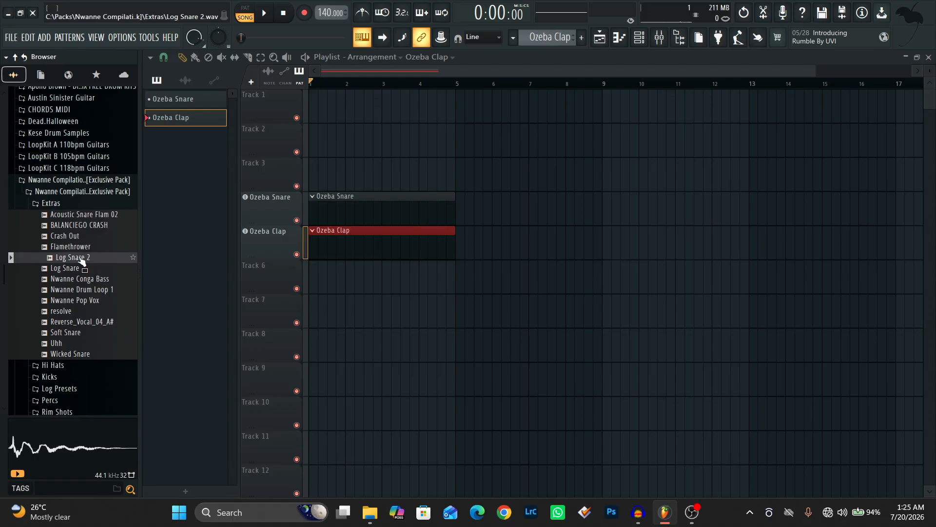
click(84, 238)
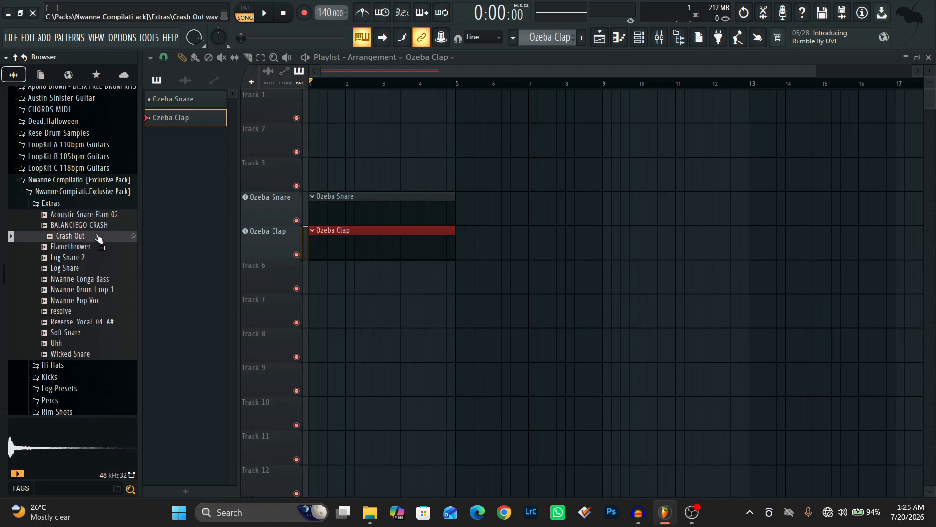
Try the Crash Out sample as an audio clip on playlist Track 7, check its mixer track, and undo the placement
drag(96, 243, 235, 315)
double_click(235, 315)
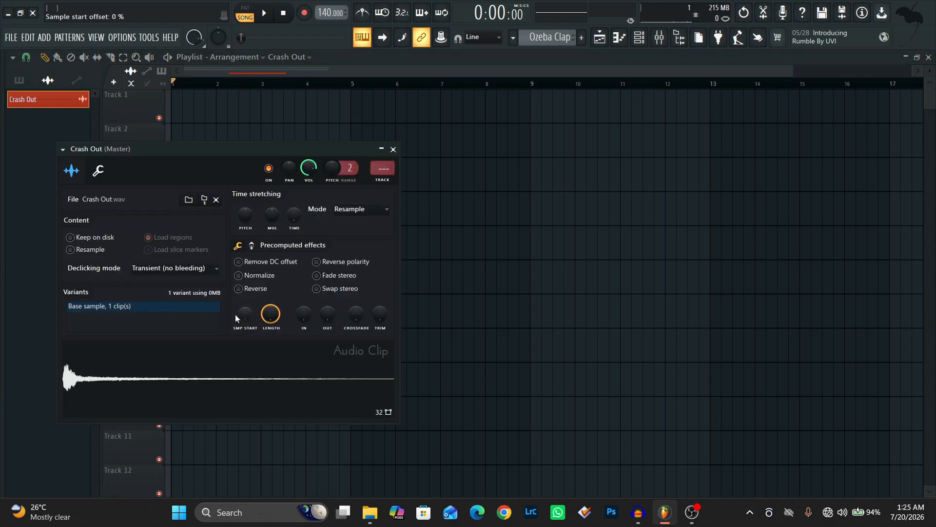
key(F9)
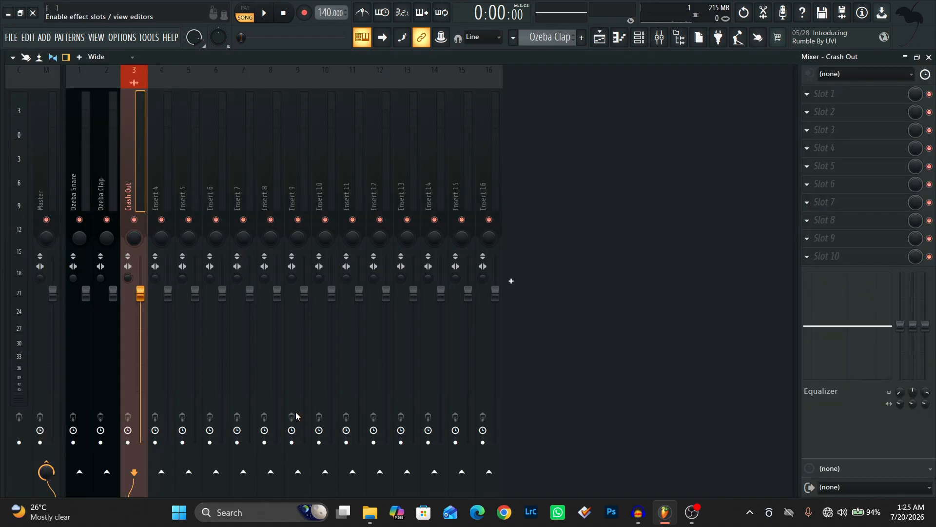
click(603, 41)
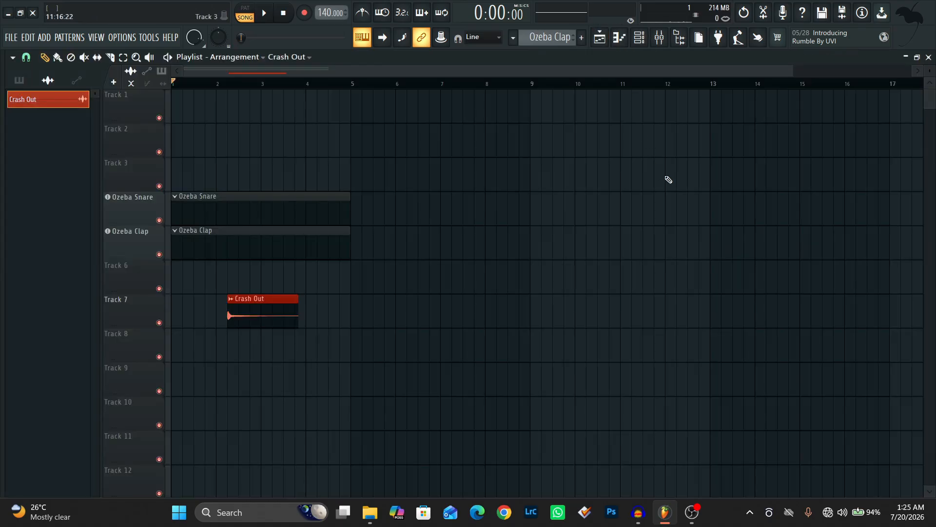
key(ctrl+z)
key(ctrl+z)
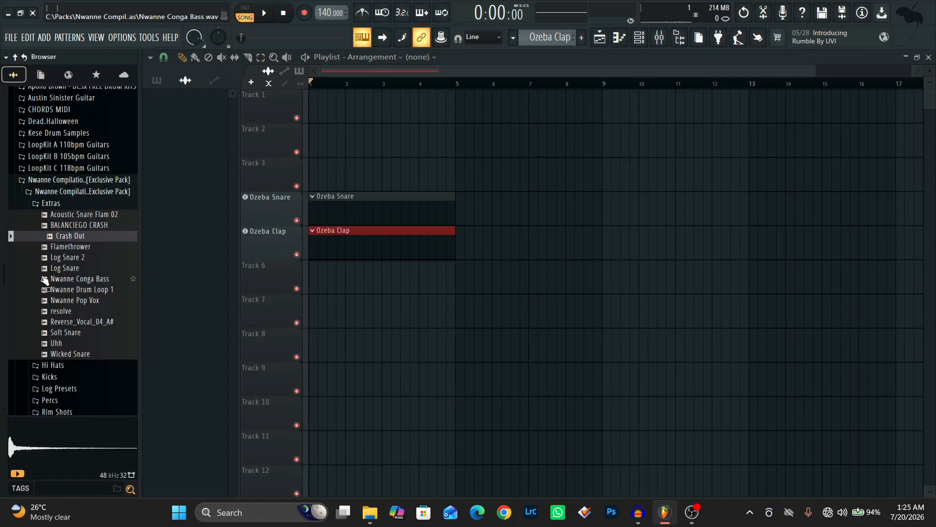
Add the Crash Out sample to playlist Track 6 as an audio track and check its linked mixer track
mouse_move(1, 236)
drag(54, 236, 132, 278)
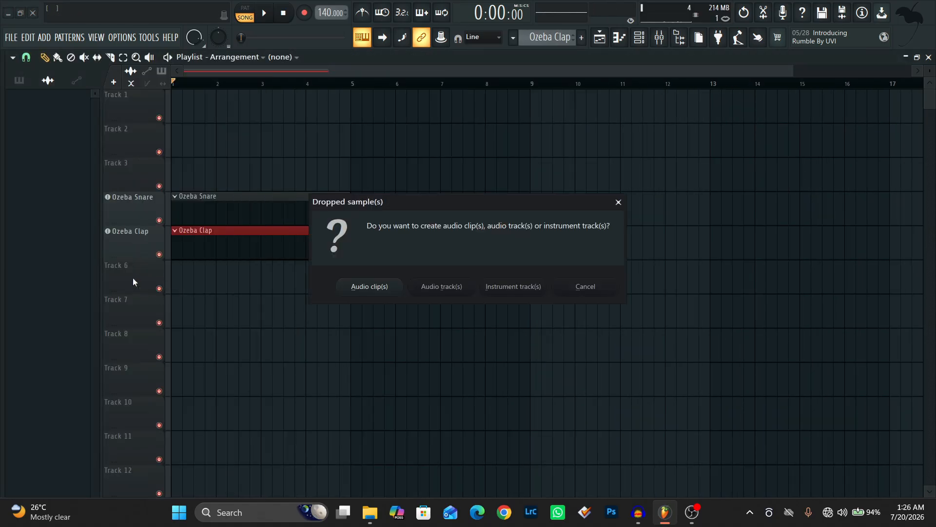
click(454, 287)
drag(201, 285, 161, 282)
key(F9)
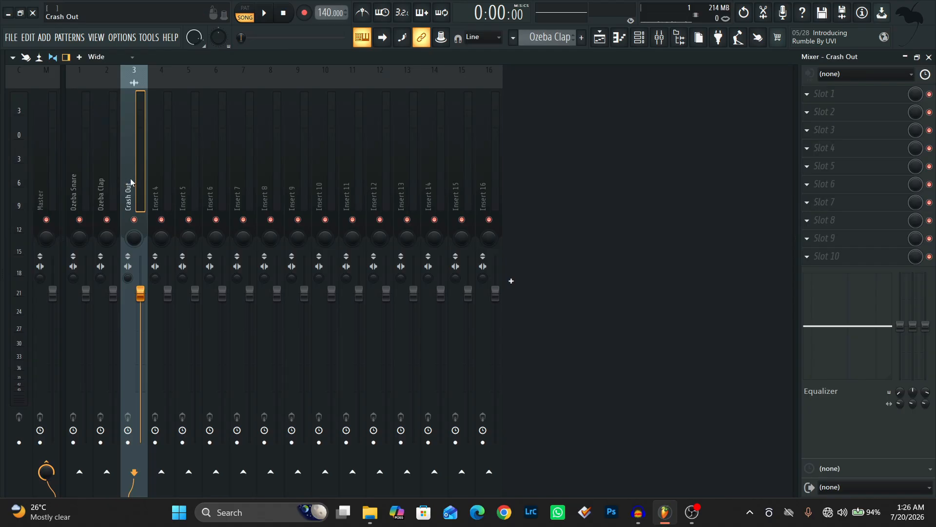
click(600, 37)
drag(800, 72, 652, 83)
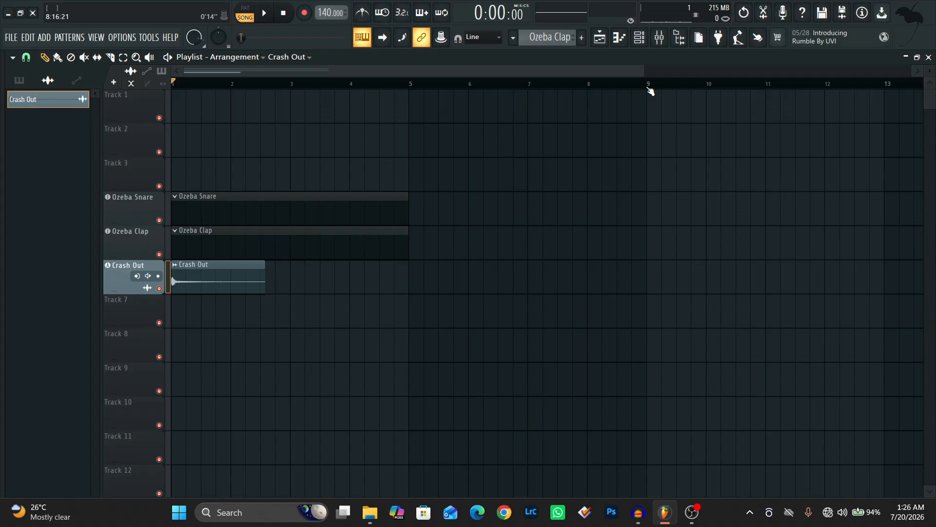
Collapse the Extras and Nwanne Compilation folders in the browser and hide the browser
key(alt+F8)
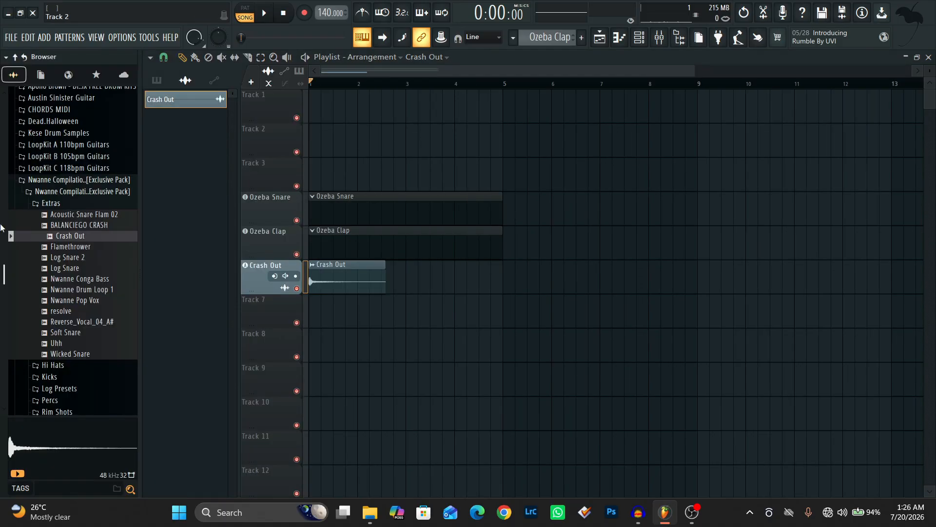
click(55, 204)
click(62, 191)
click(57, 211)
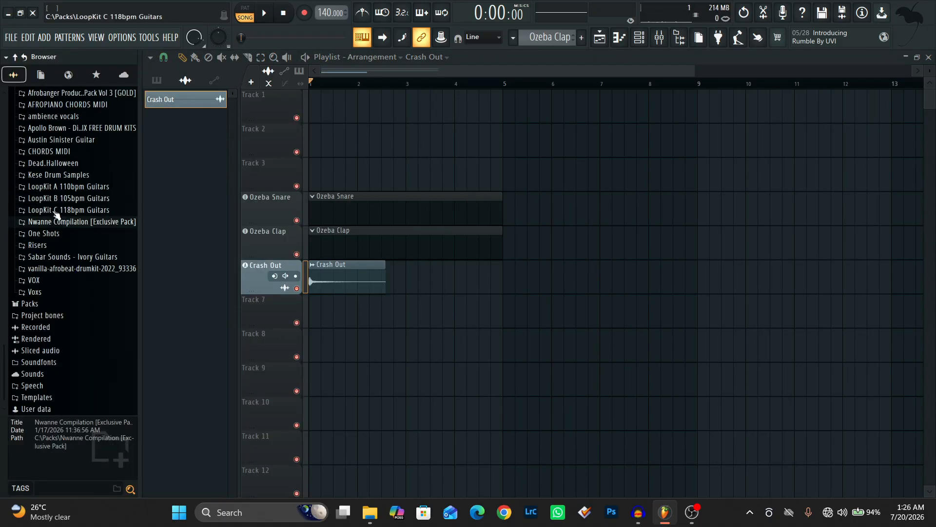
key(alt+F8)
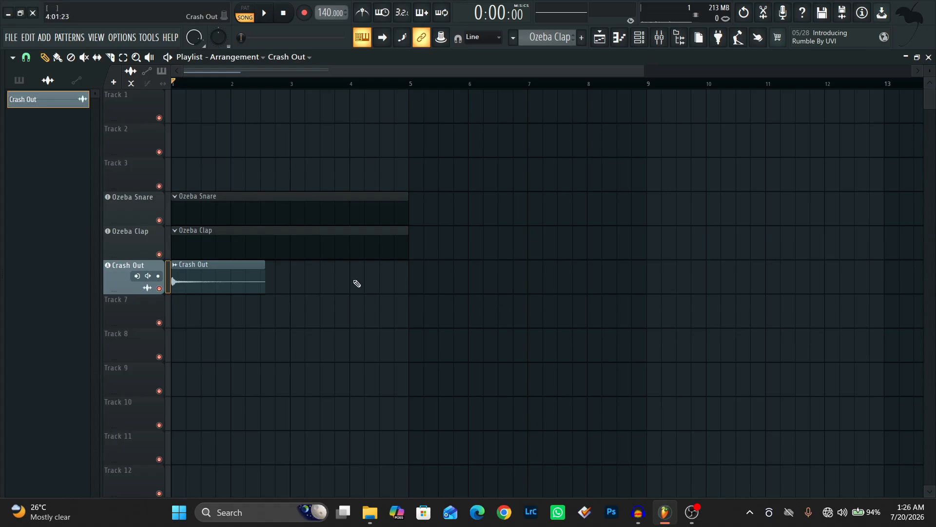
Try adding Toxic Biohazard as a new channel in the channel rack, undo the addition, and close the rack
click(640, 37)
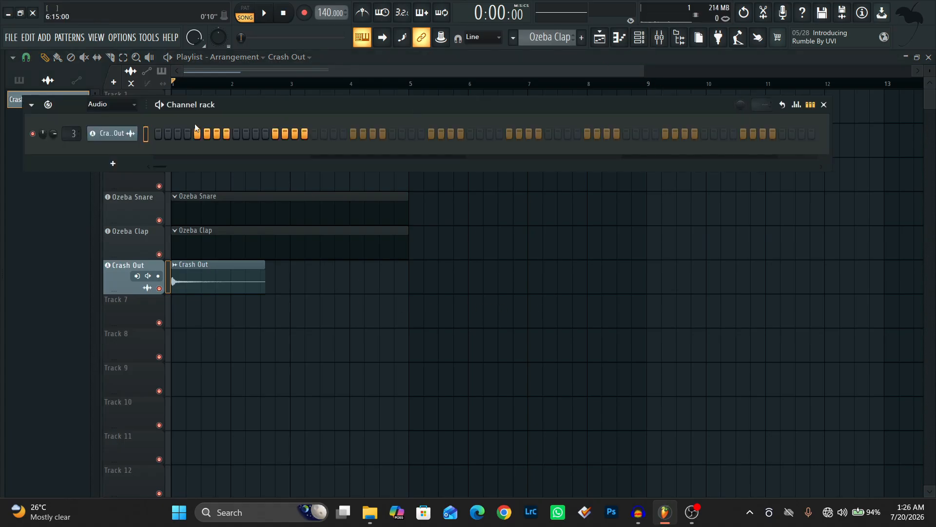
drag(224, 106, 236, 137)
click(117, 194)
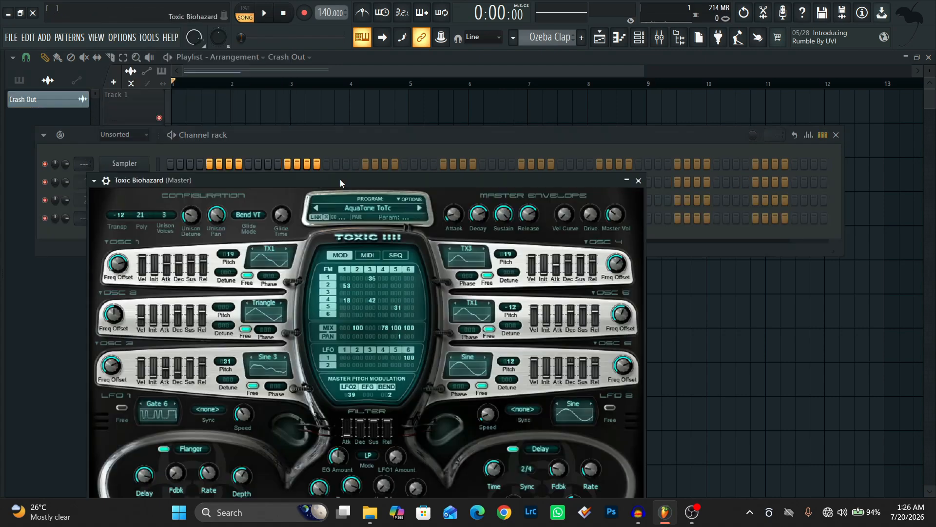
click(247, 225)
click(662, 126)
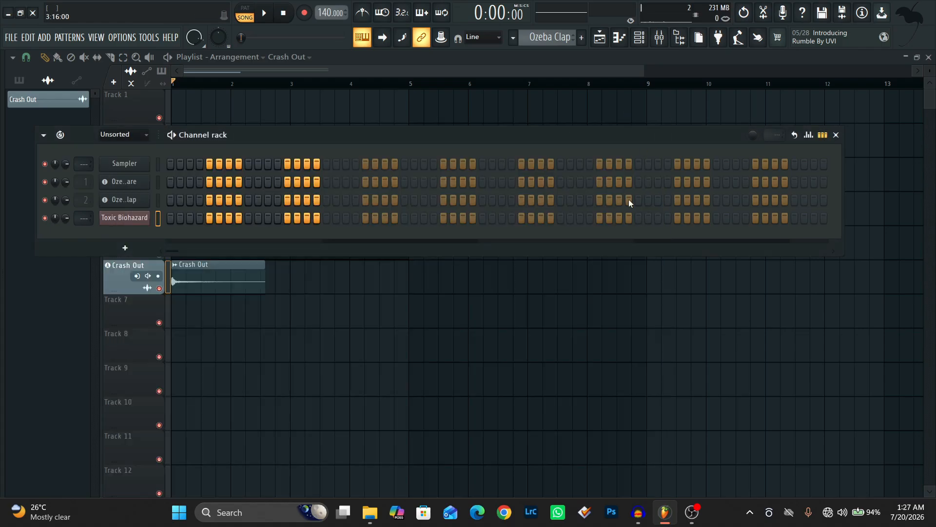
key(ctrl+z)
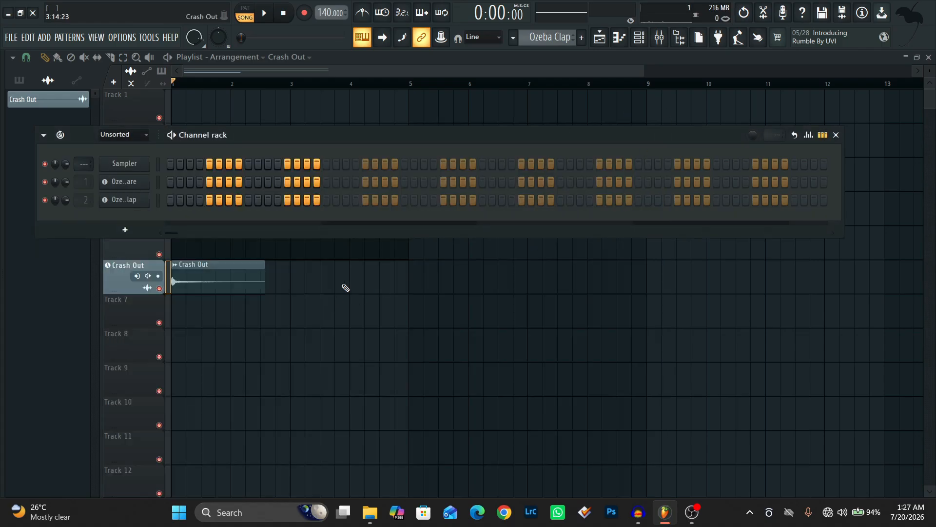
click(836, 135)
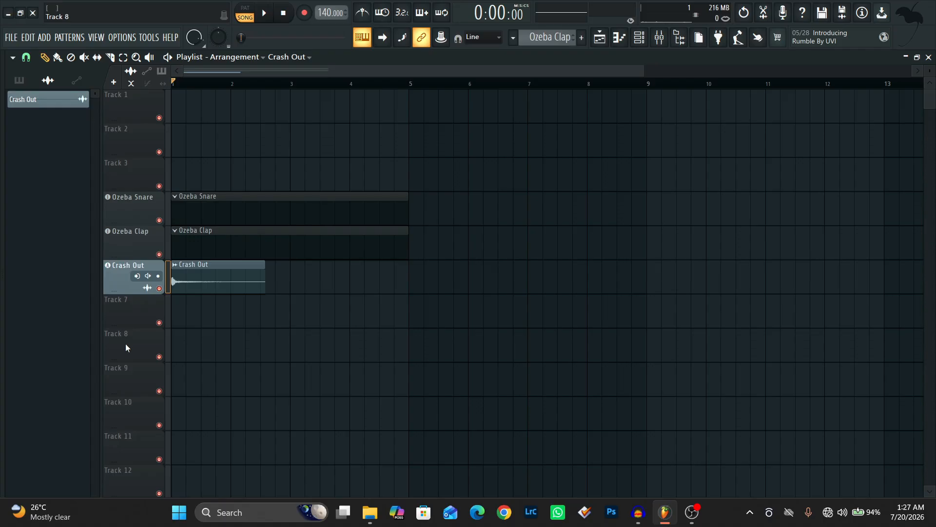
Try setting playlist Track 8 to an instrument track with Toxic Biohazard, close the plugin window, and undo the assignment
right_click(125, 347)
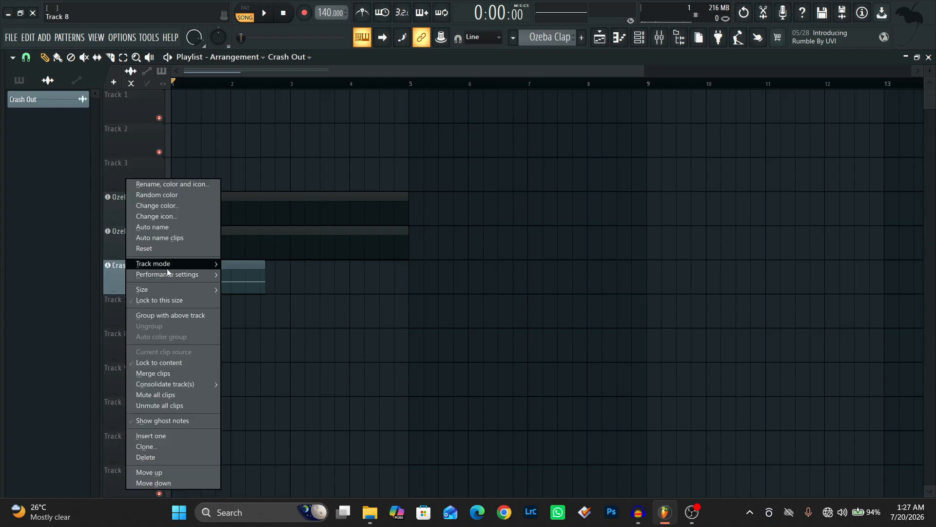
mouse_move(175, 267)
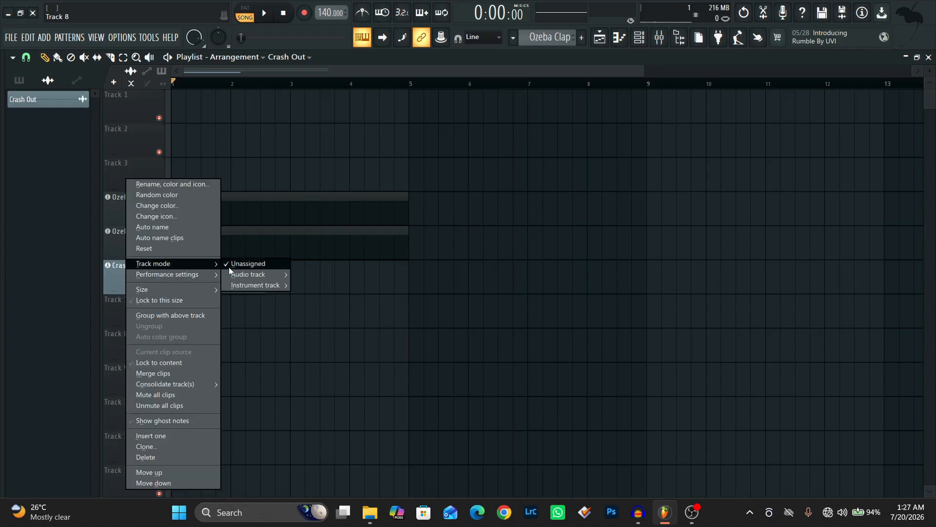
mouse_move(248, 286)
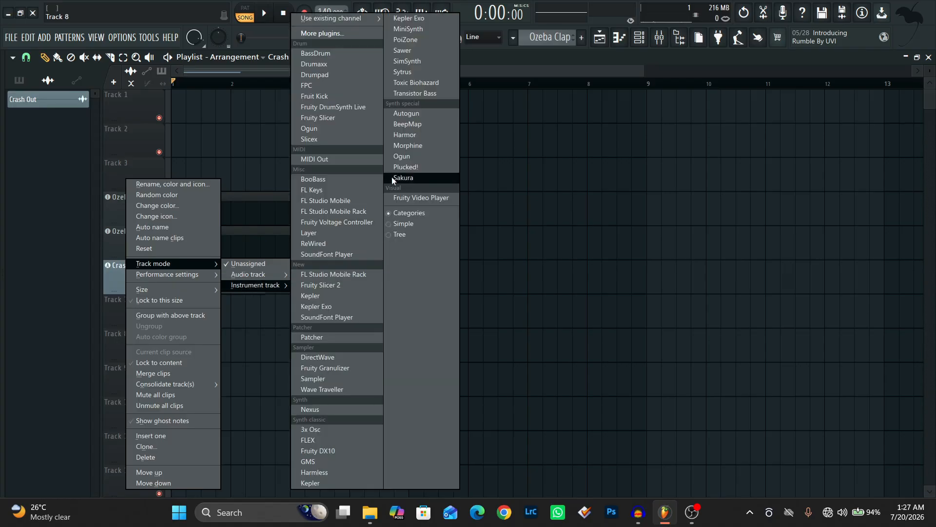
click(427, 83)
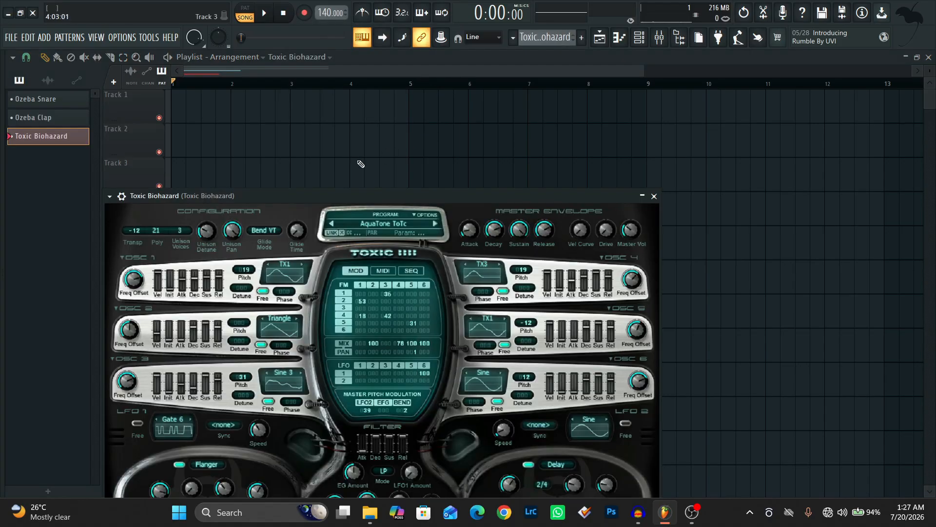
drag(373, 195, 440, 95)
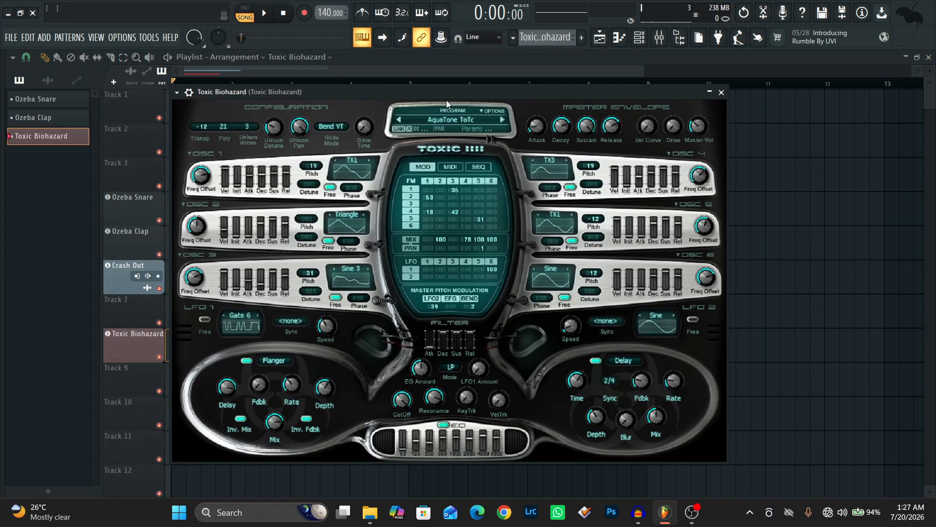
click(722, 92)
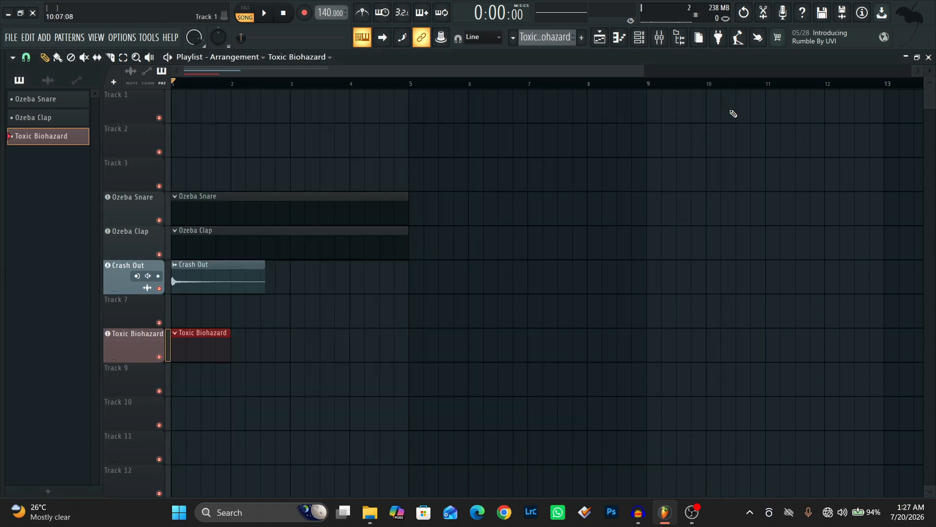
key(ctrl+z)
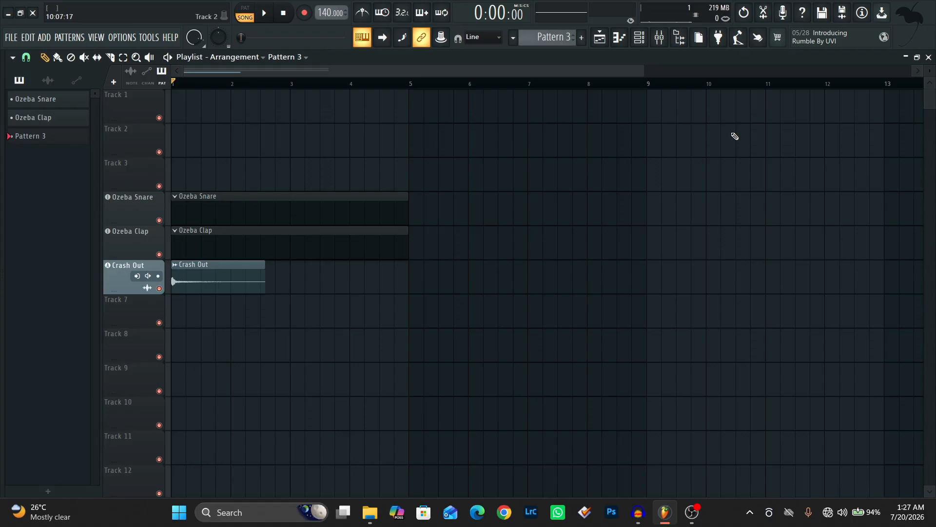
Search the browser for "TOXI", add Toxic Biohazard to playlist Track 8 as an instrument track, and close its plugin window
key(alt+F8)
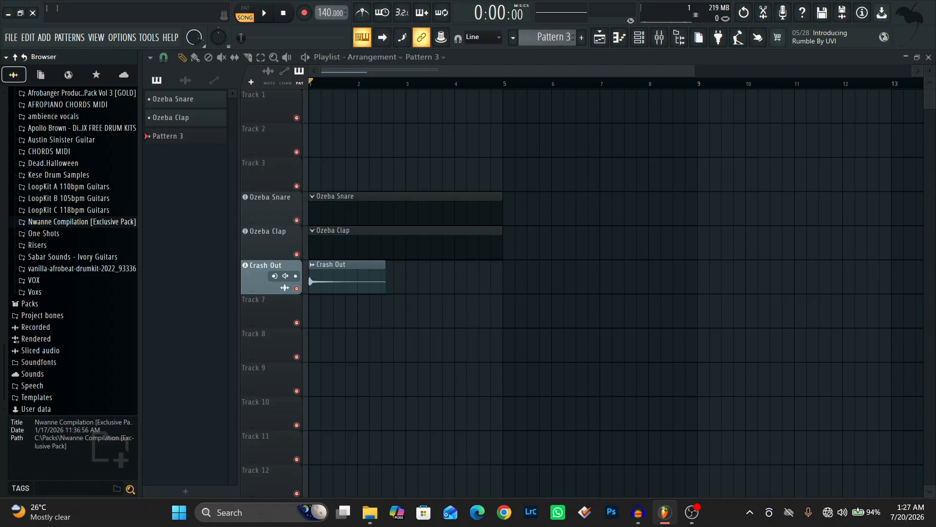
key(alt+F8)
key(alt+F8)
text(TOX)
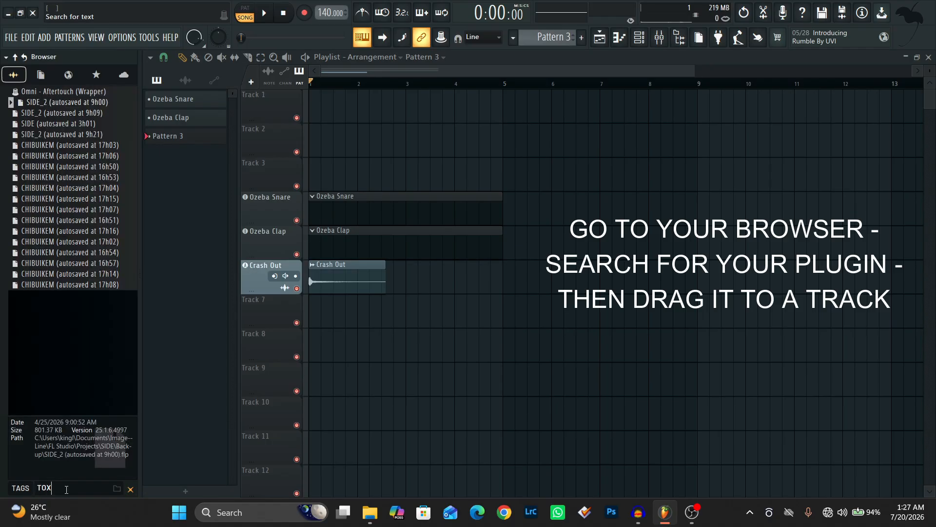
text(I)
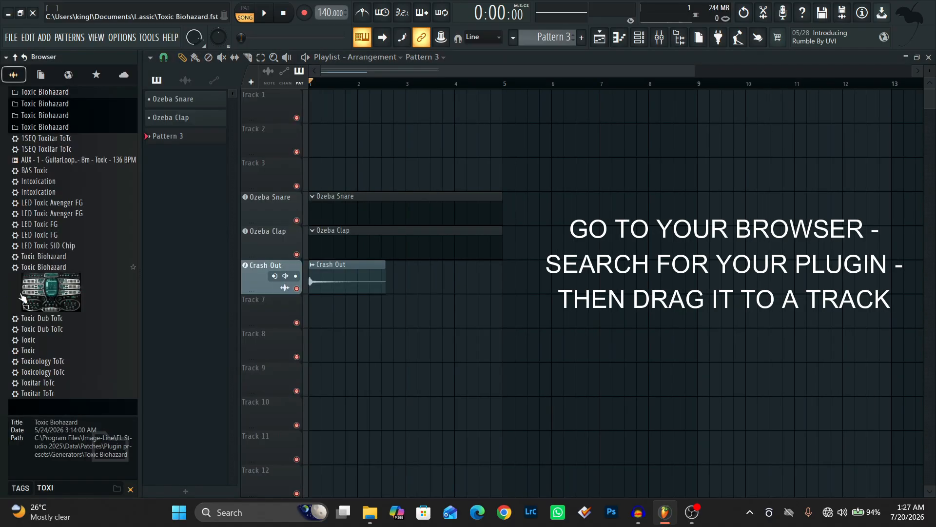
drag(22, 297, 141, 343)
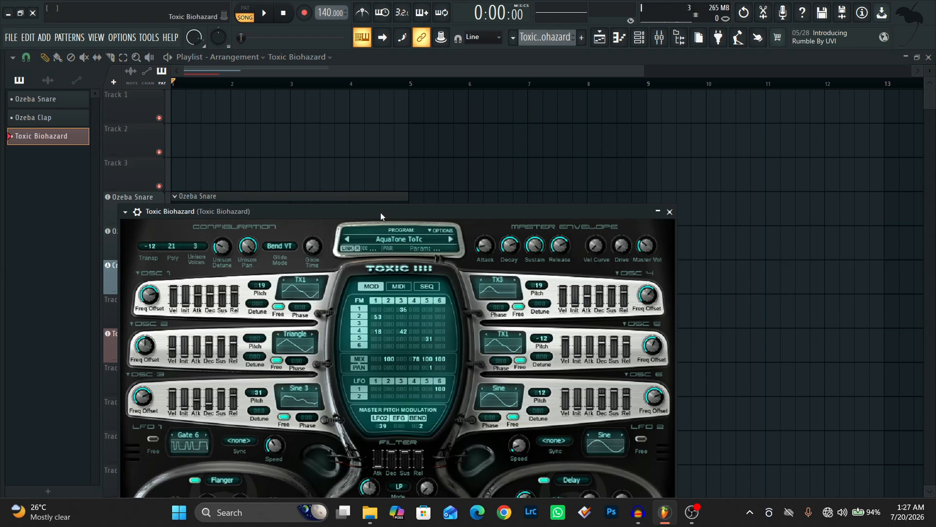
drag(380, 212, 537, 112)
click(784, 111)
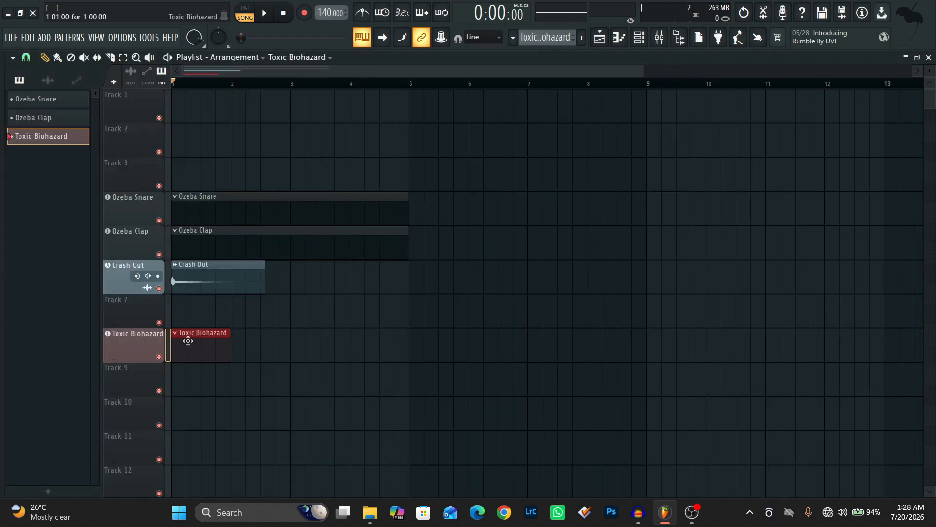
Check the linked Toxic Biohazard track in the mixer, return to the playlist, and open the recent project REC.flp
click(659, 37)
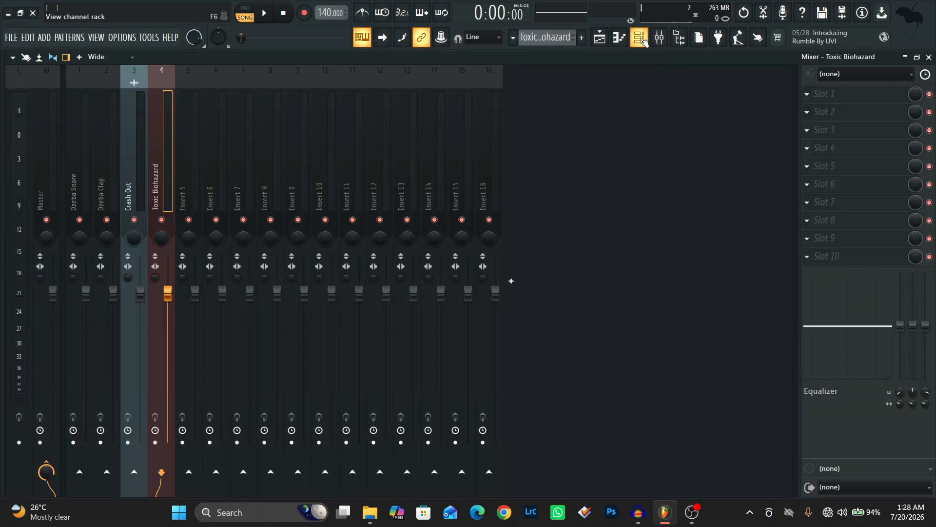
click(600, 40)
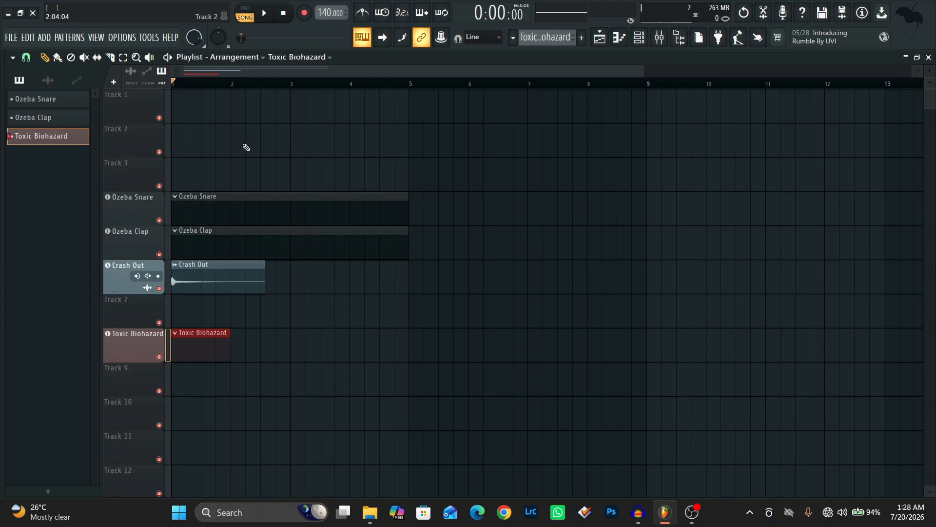
mouse_move(2, 82)
click(15, 37)
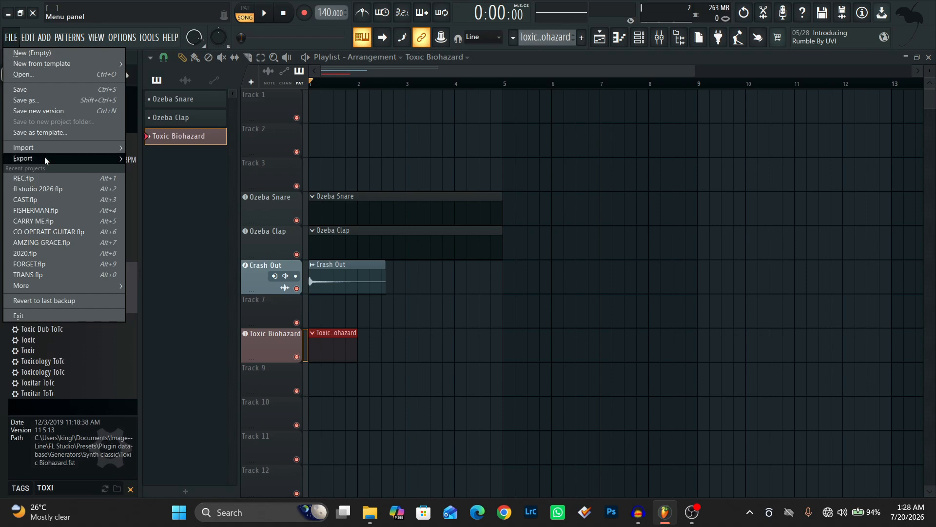
click(44, 178)
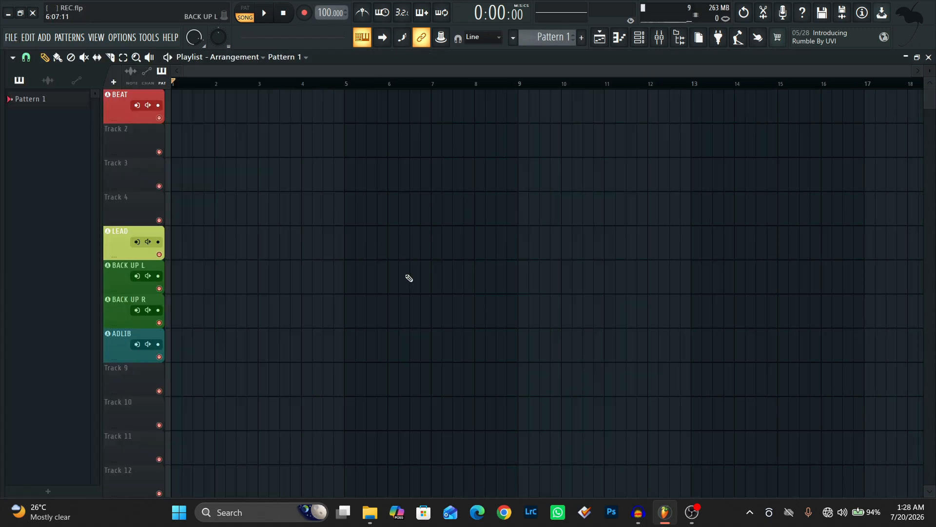
Import the CARRY ME WAV file from File Explorer onto the BEAT track at the start of the playlist
click(370, 512)
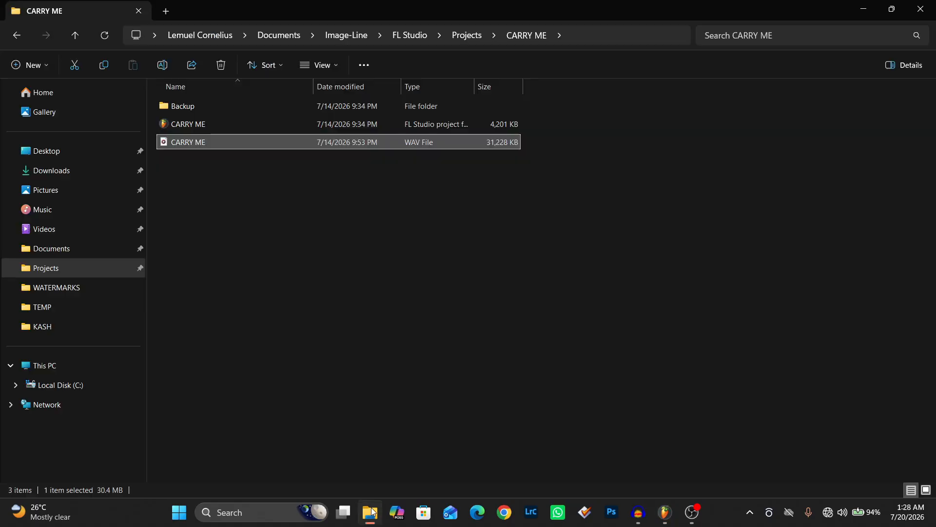
drag(335, 145, 347, 169)
drag(223, 141, 177, 107)
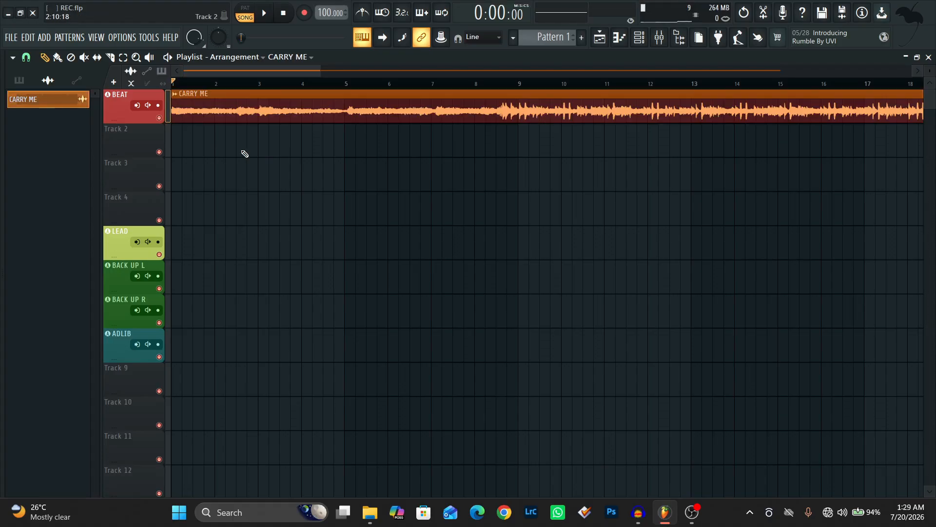
Play the beat, check its signal on the mixer's BEAT track, stop playback, and return to the playlist
click(264, 13)
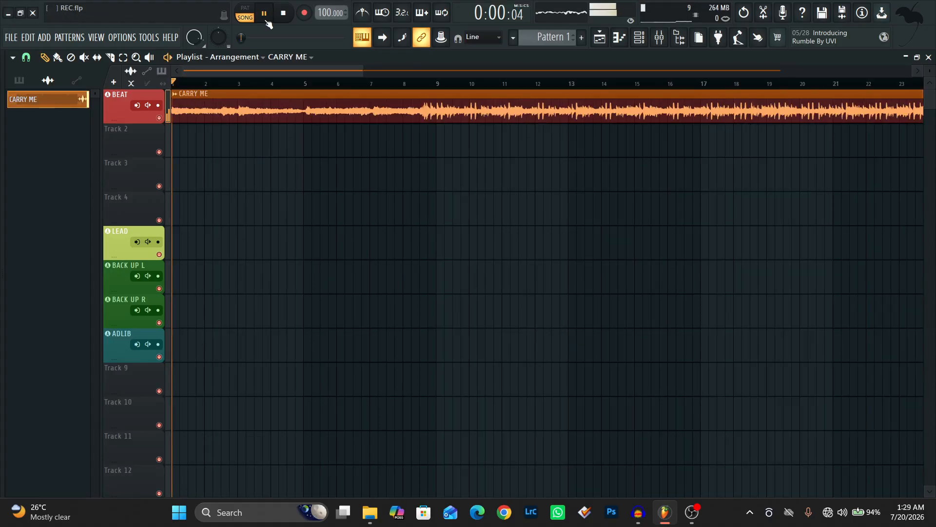
click(659, 37)
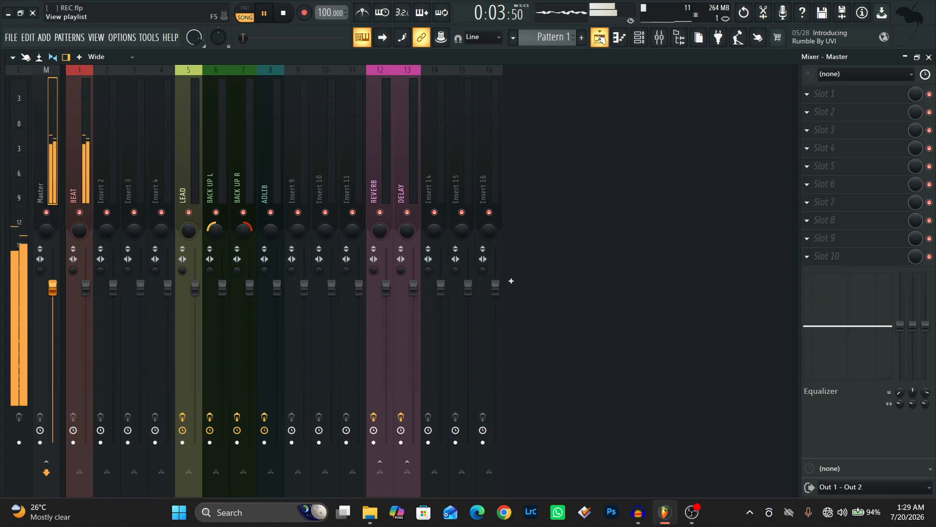
click(600, 39)
click(284, 14)
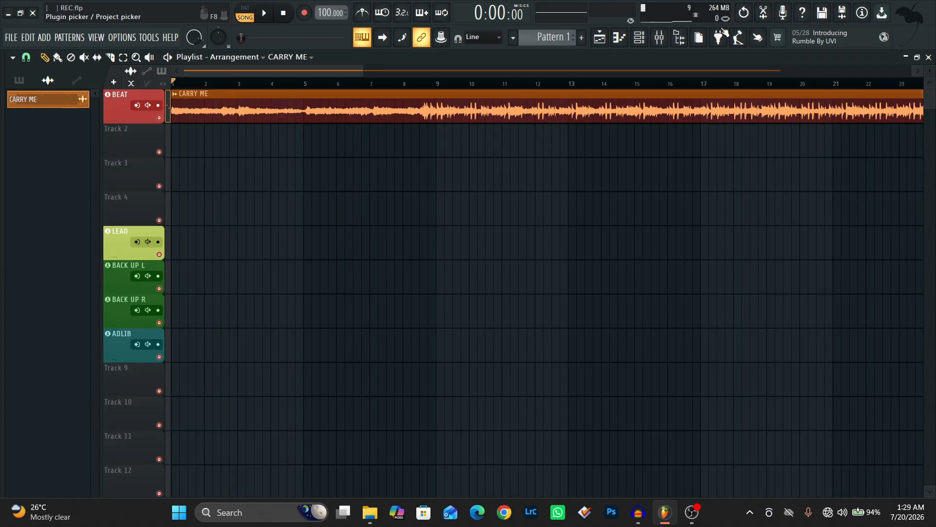
click(664, 41)
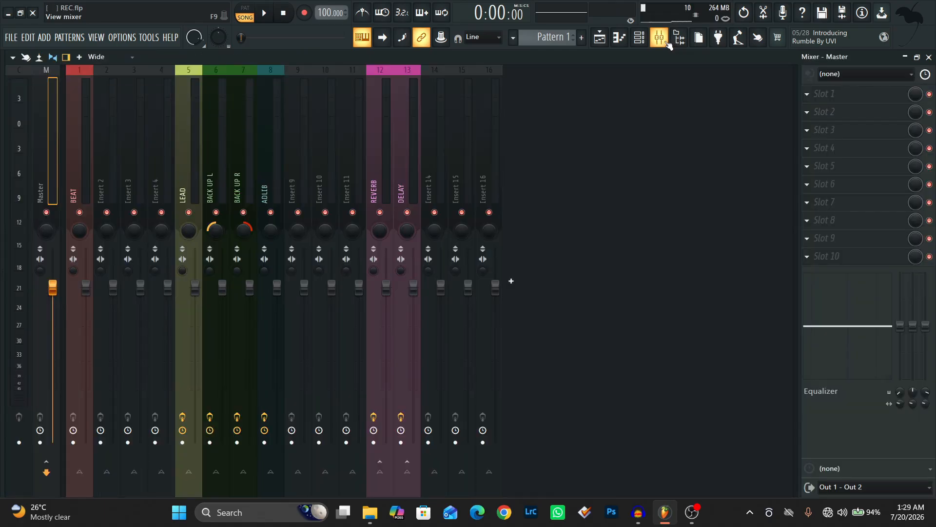
click(615, 37)
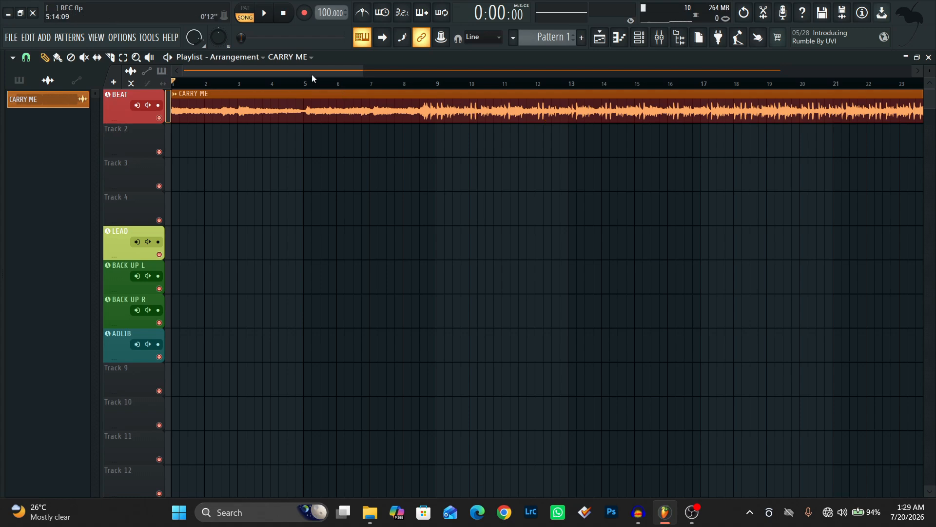
Play the CARRY ME beat from the start to about bar 8 and stop playback
drag(363, 70, 350, 83)
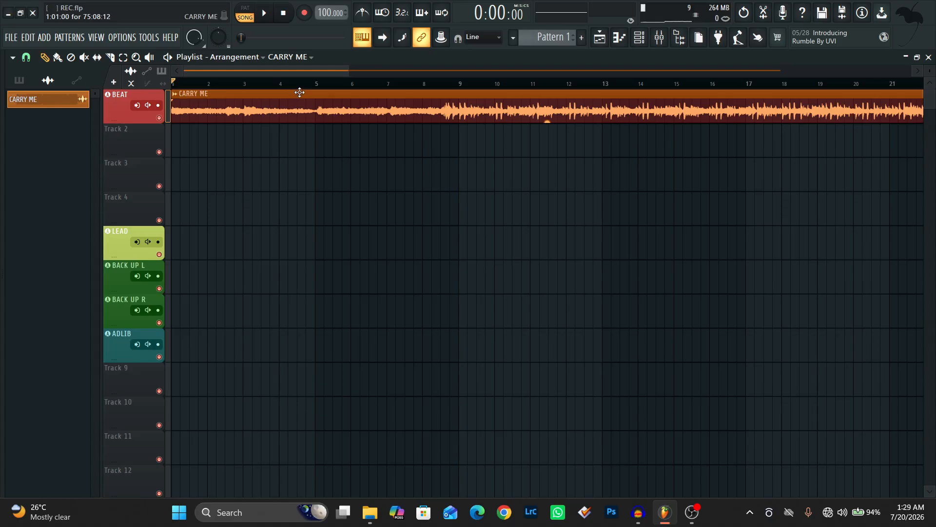
scroll(300, 92, down, 3)
click(264, 13)
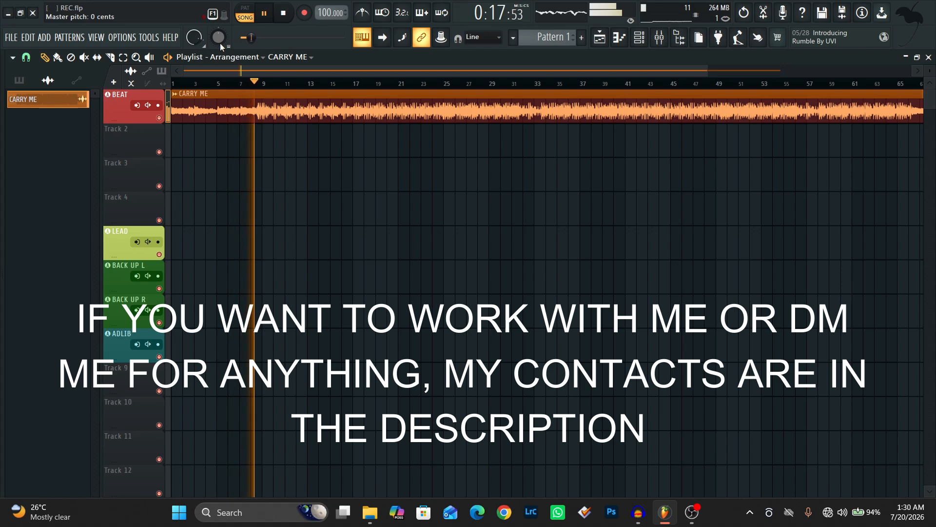
key(space)
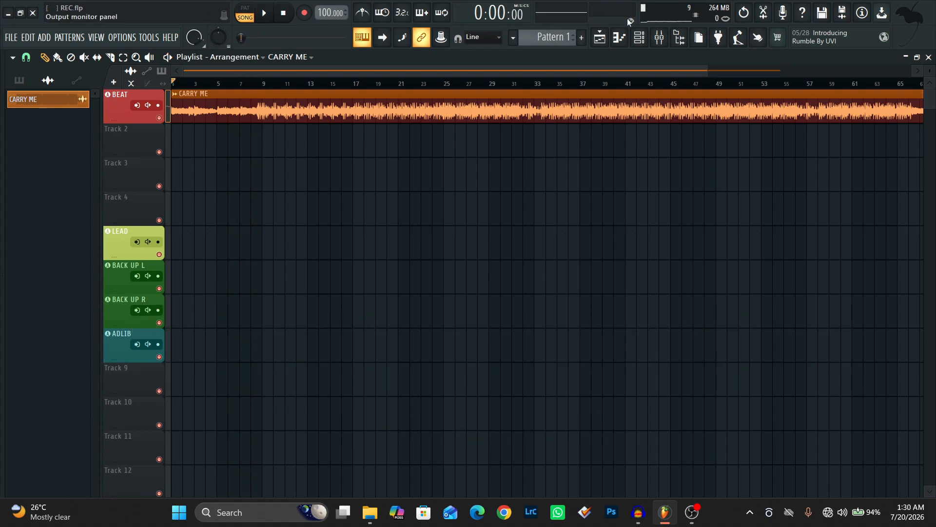
Set the CARRY ME audio clip's channel volume to 48% and close its settings window
drag(706, 71, 467, 88)
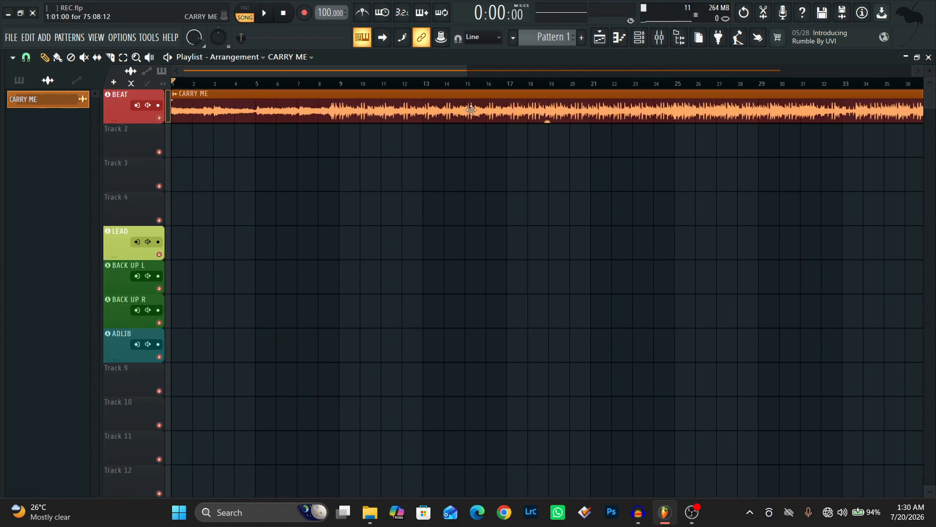
double_click(471, 110)
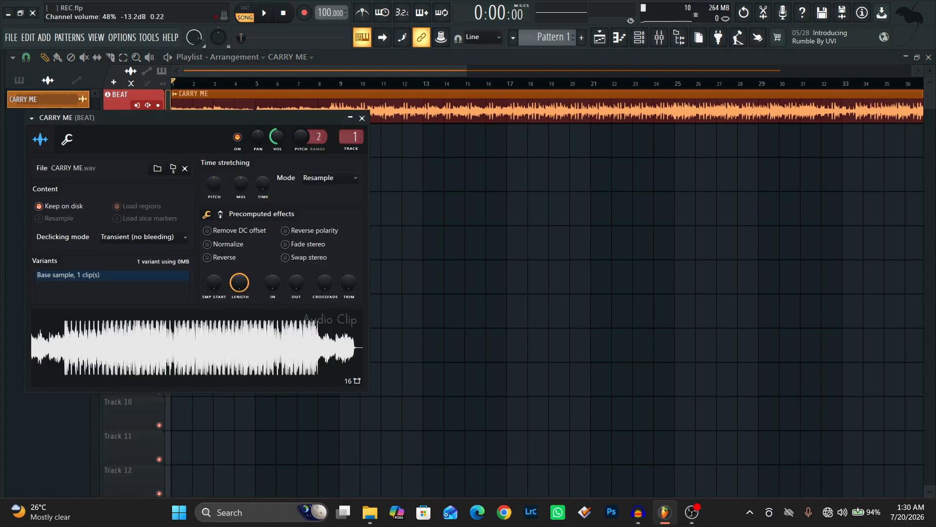
click(362, 118)
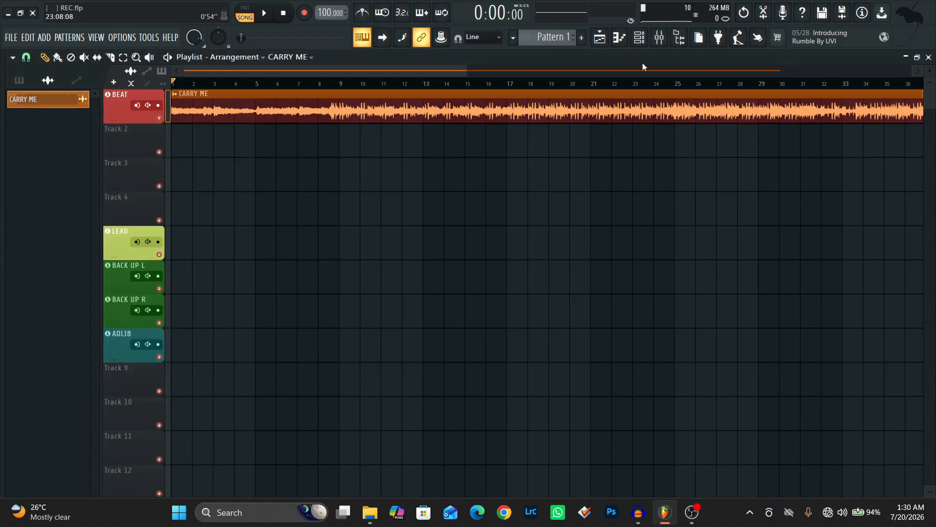
Open Pitcher on the LEAD mixer track and set its key to D
key(F9)
drag(403, 158, 440, 143)
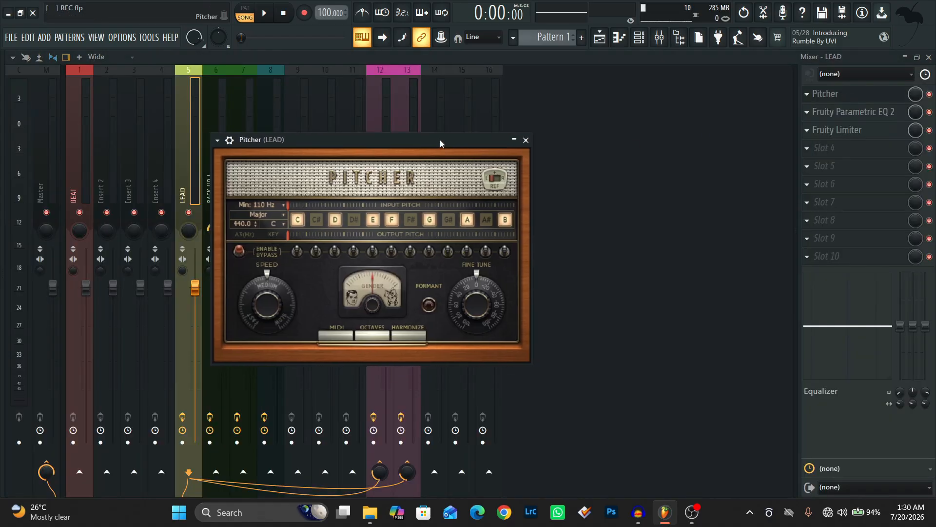
click(273, 223)
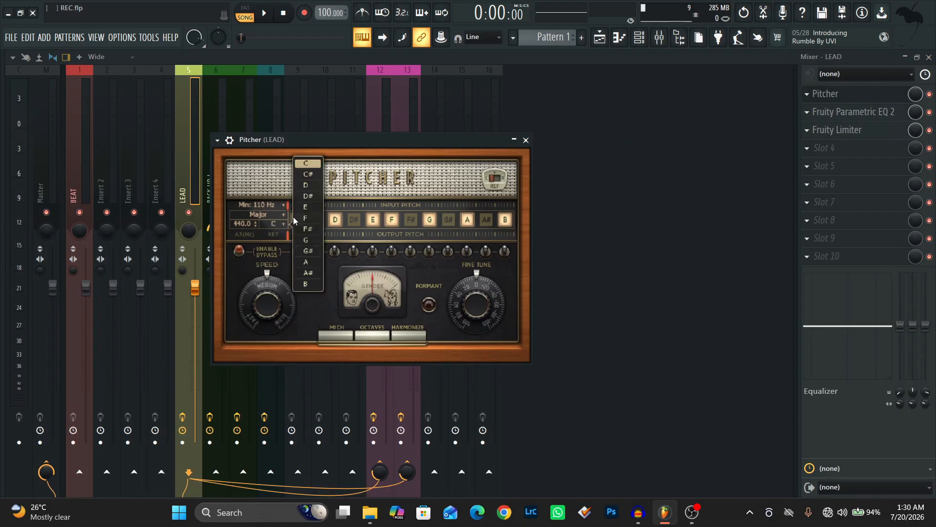
click(307, 187)
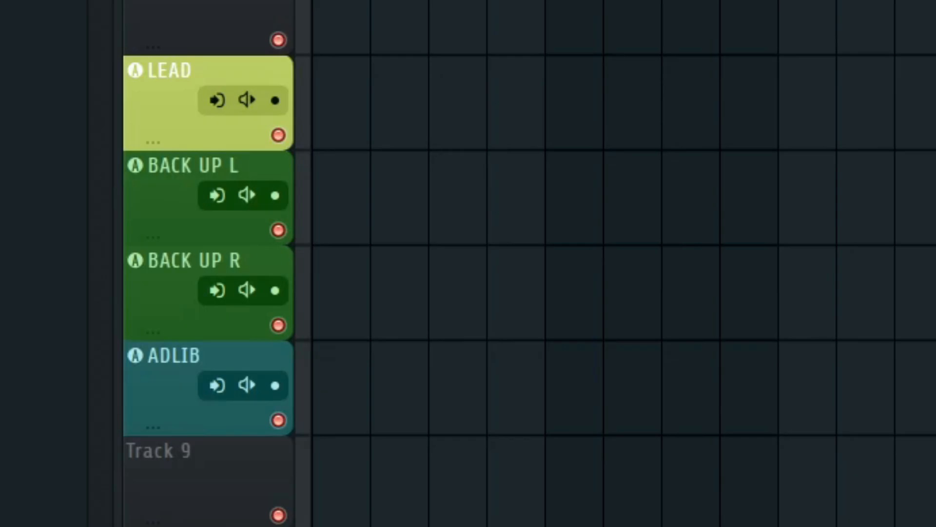
Set the LEAD playlist track's recording input to the mono source In 1
click(222, 96)
click(222, 97)
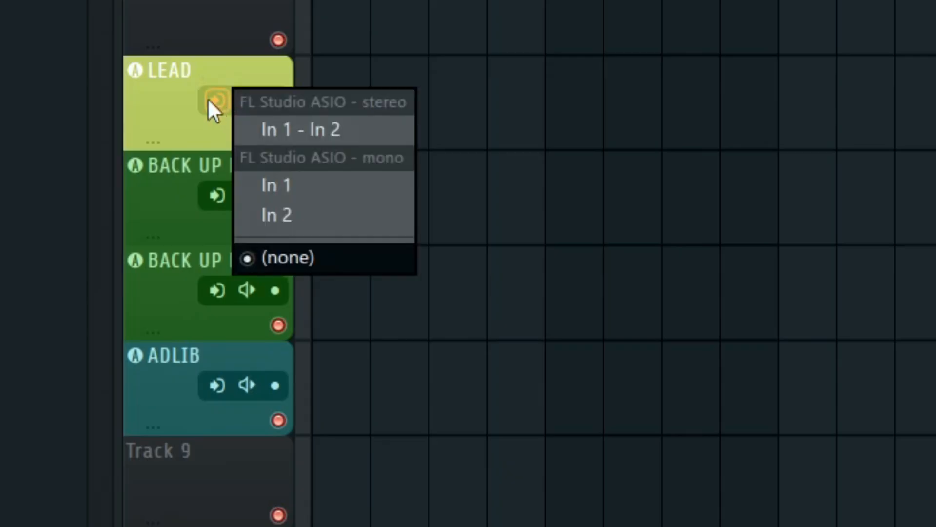
click(252, 185)
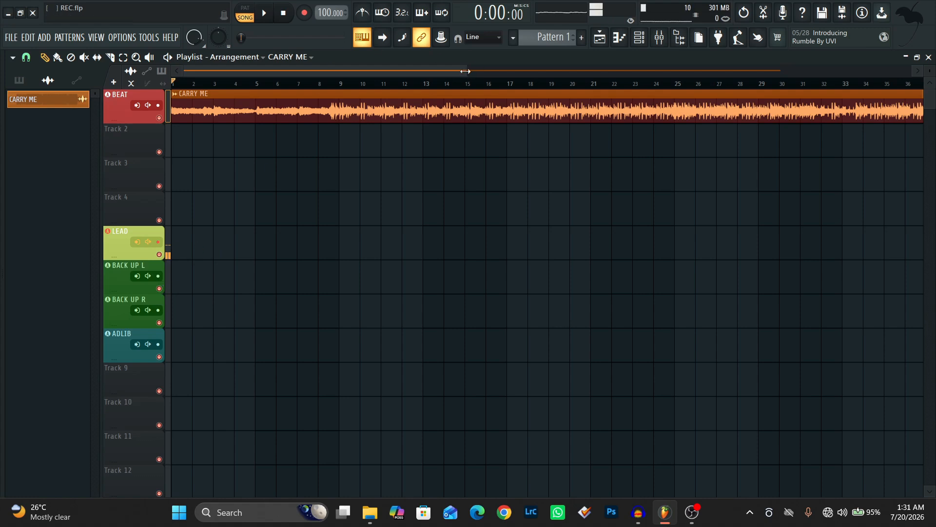
Set the project tempo to 98 BPM
drag(465, 69, 306, 68)
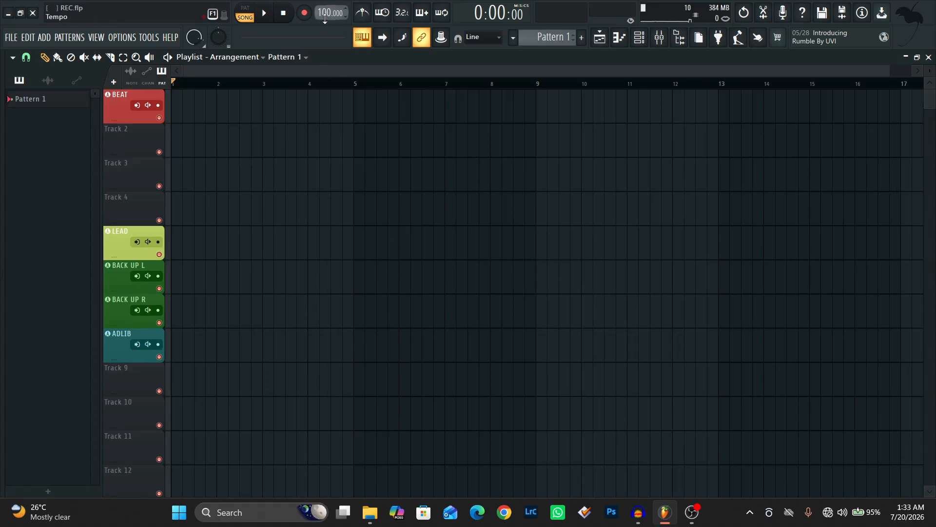
drag(325, 18, 325, 22)
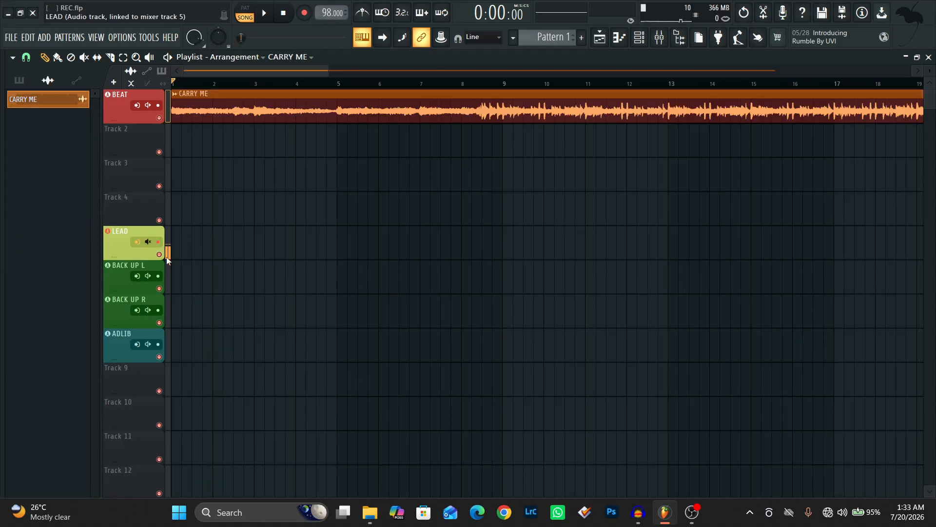
Enable the recording countdown, record a vocal take on the LEAD track from bar 1 to about bar 17, and stop
drag(331, 71, 346, 71)
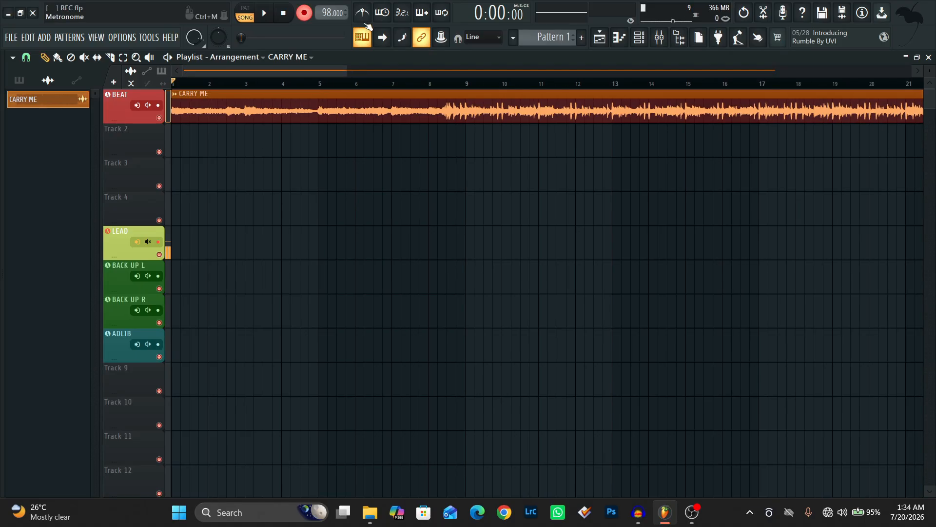
click(404, 14)
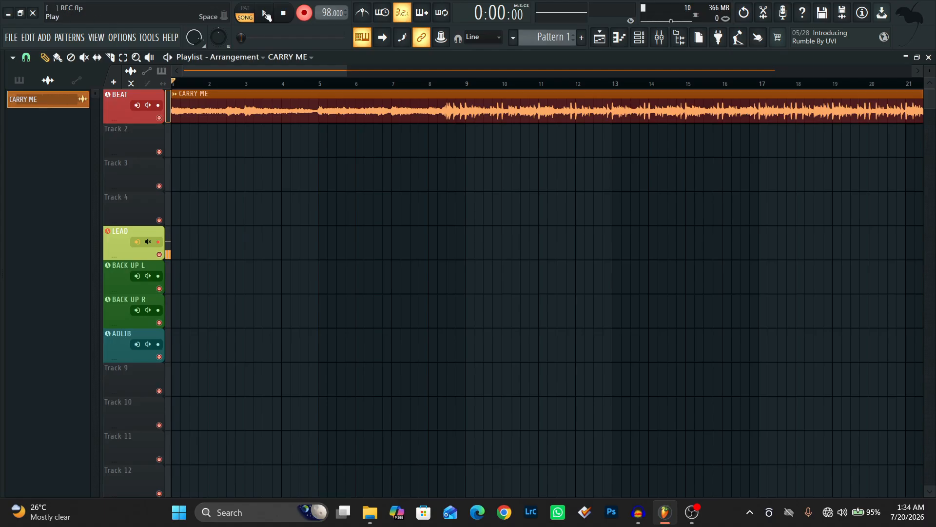
click(266, 14)
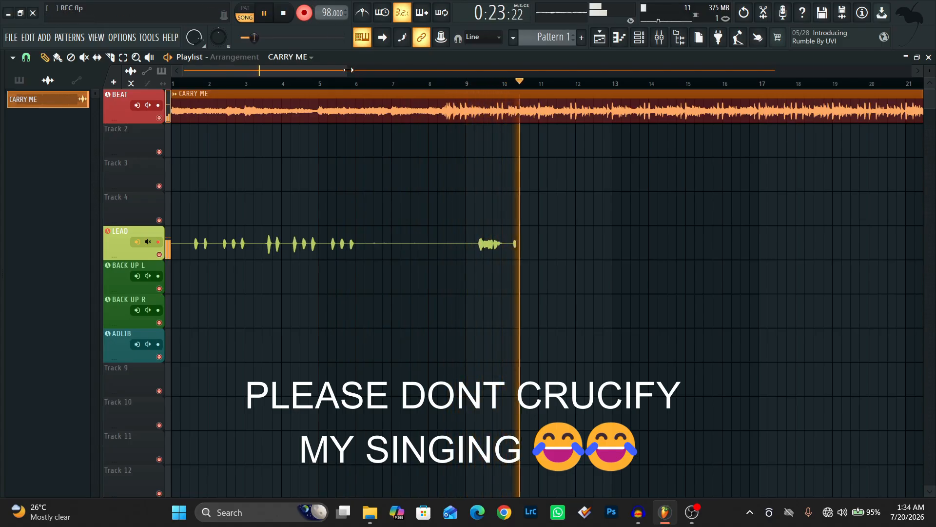
drag(331, 72, 362, 70)
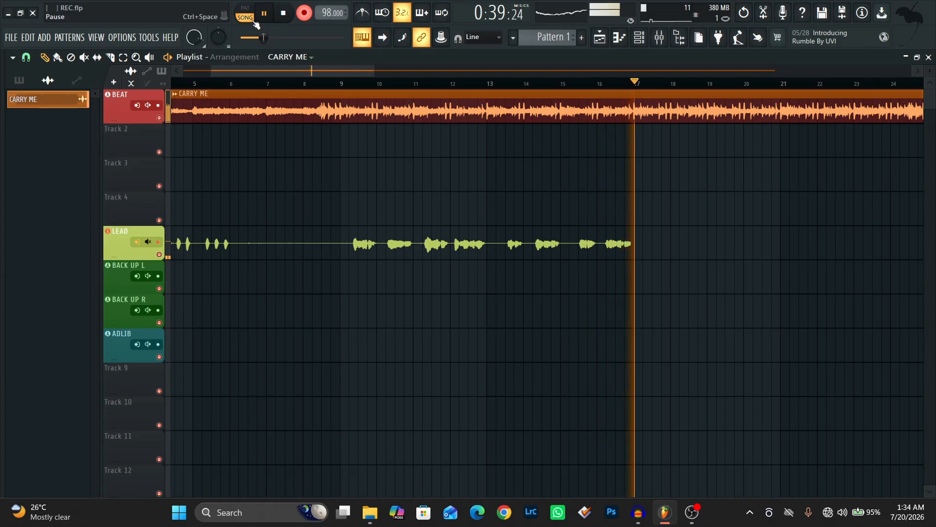
click(287, 13)
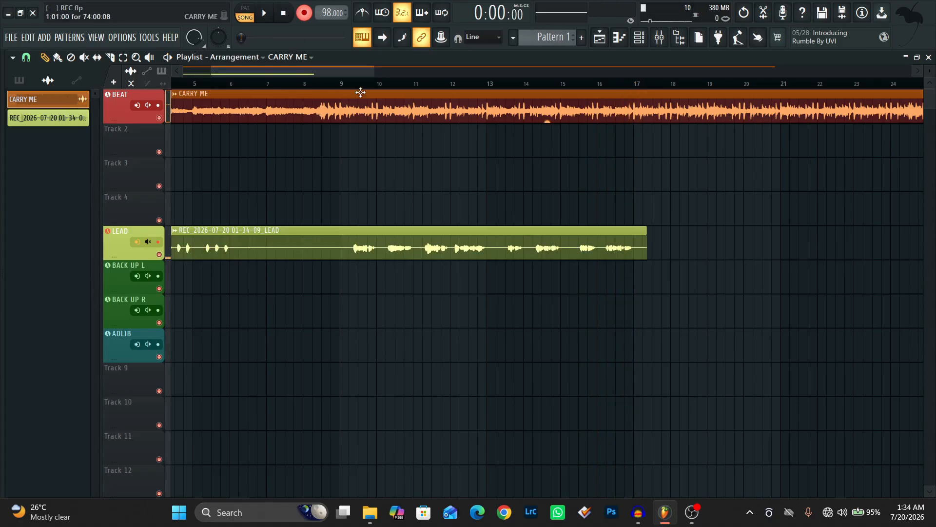
Play back the recorded LEAD take over the beat from about bar 9 to bar 17 and stop playback
click(350, 83)
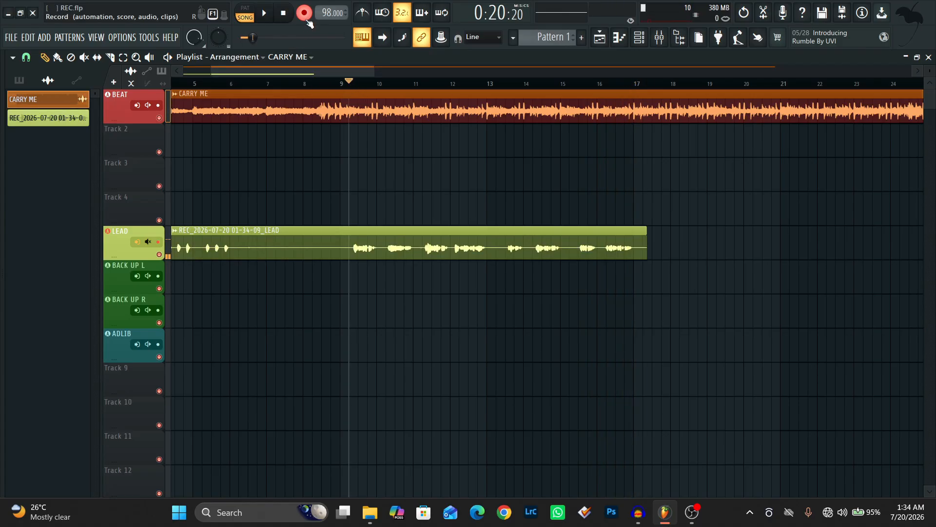
click(266, 15)
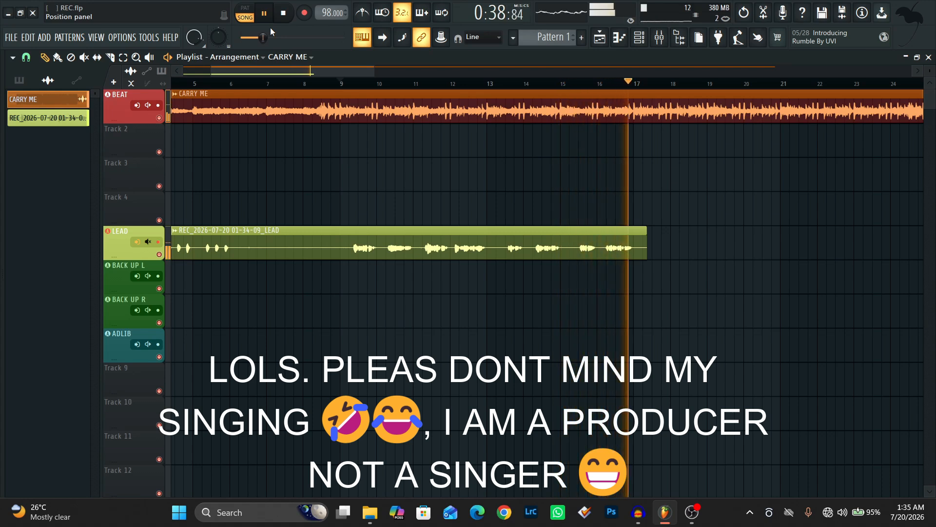
key(space)
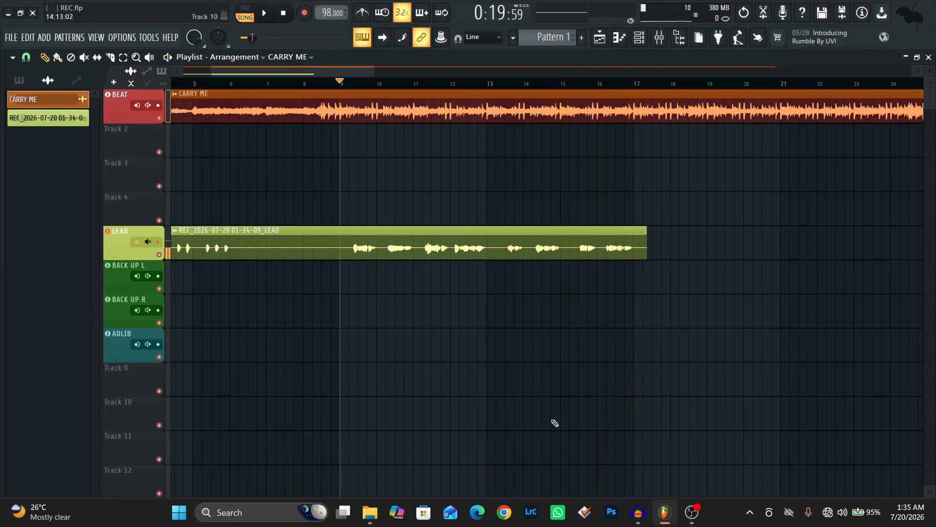
drag(207, 73, 185, 72)
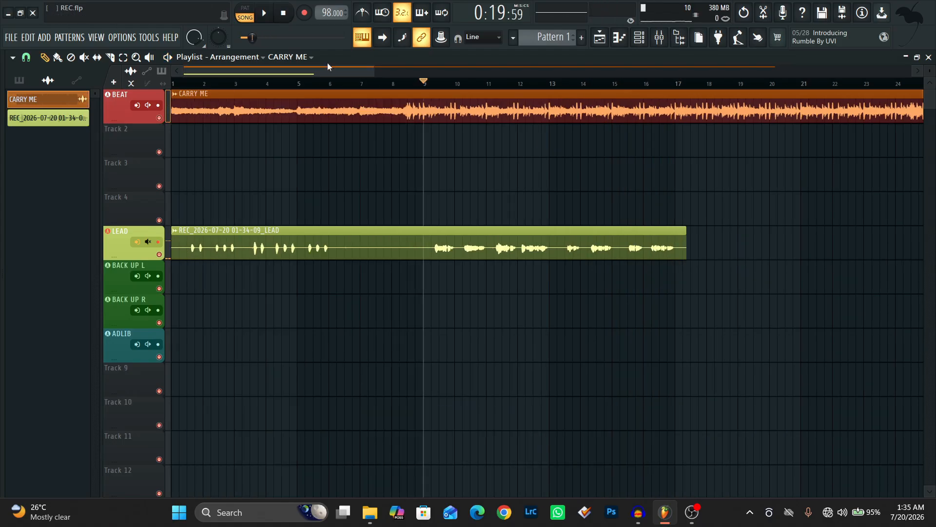
drag(370, 74, 514, 74)
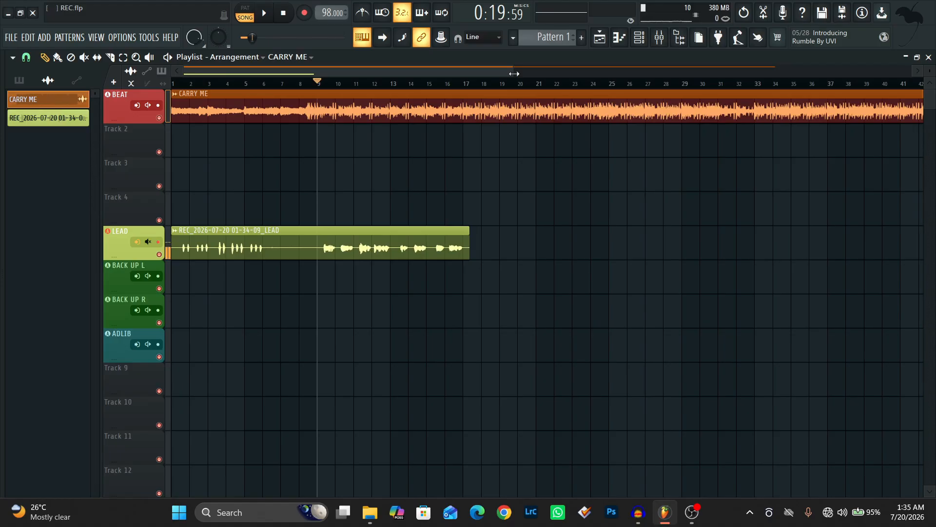